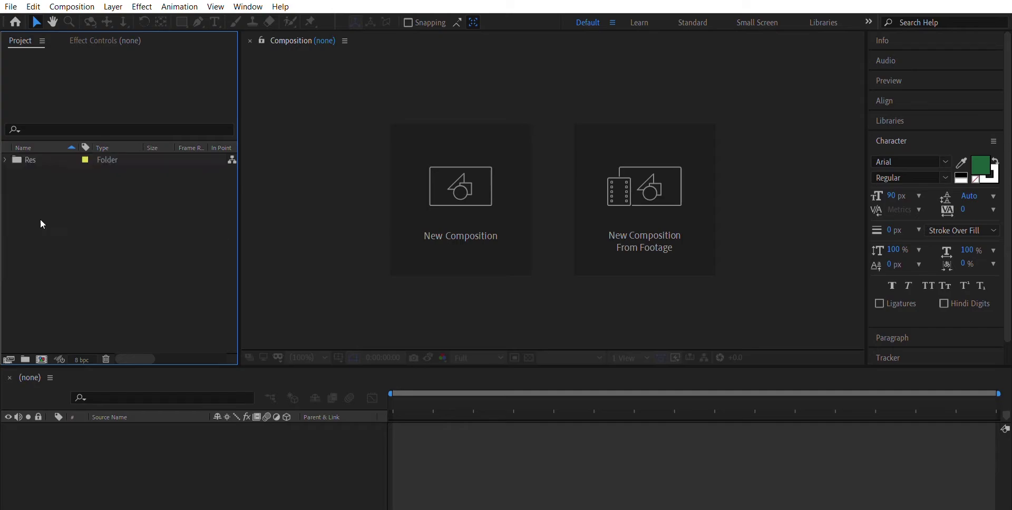
Create a 1920 × 1080 composition named Main Comp, 30 seconds long at 29.97 fps.
{"action": "key", "text": "ctrl+n"}
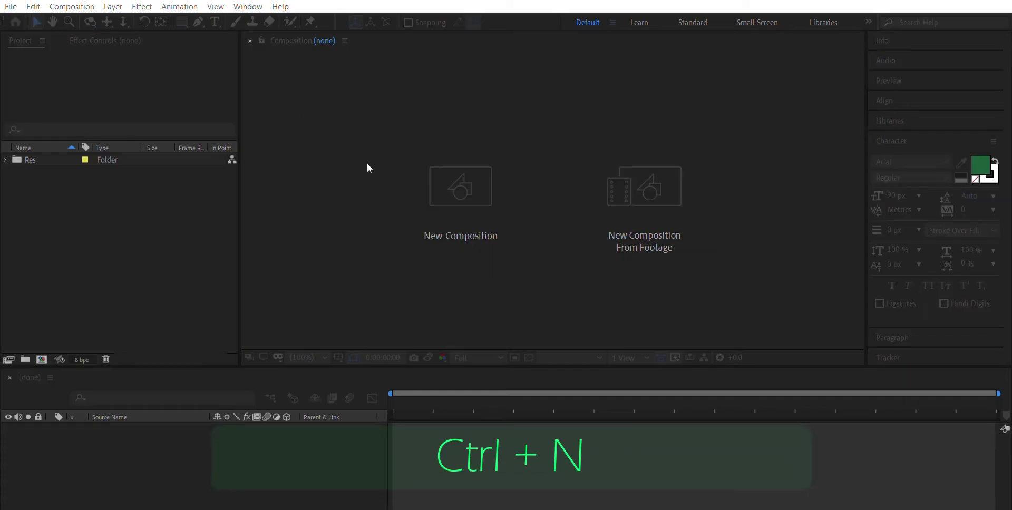
{"action": "left_click", "coordinate": [387, 427]}
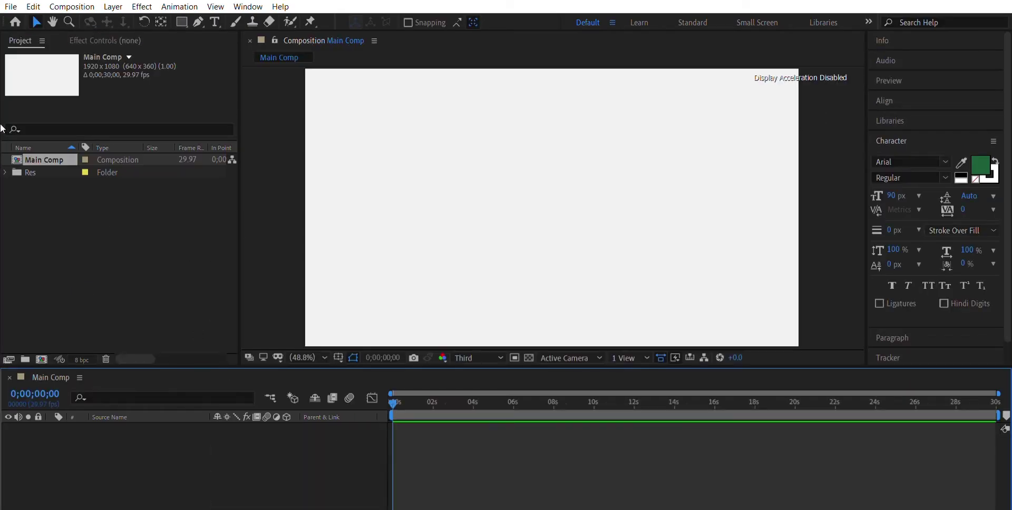
Place Circle BG Color.png from the Res folder in the composition and create a full-frame solid in its dark blue.
{"action": "left_click", "coordinate": [6, 173]}
{"action": "left_click", "coordinate": [62, 198]}
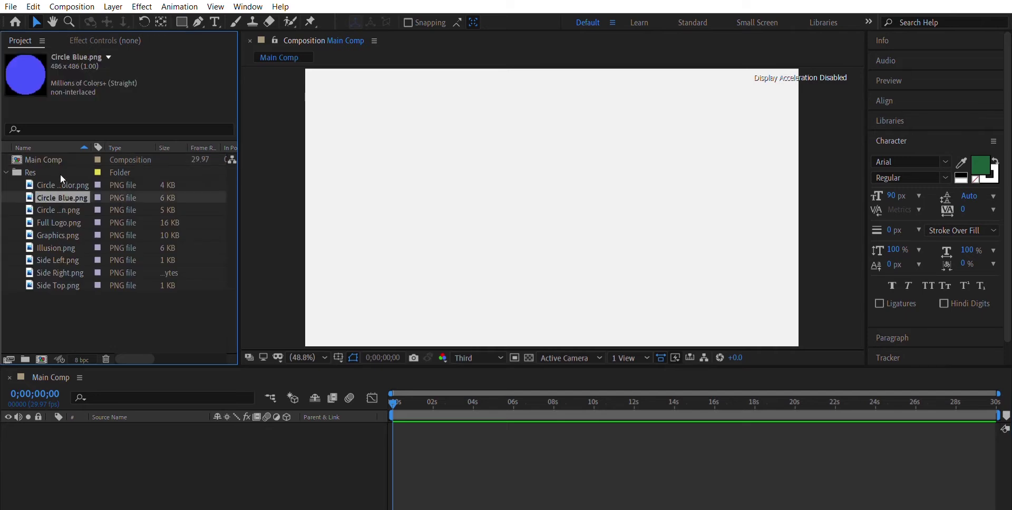
{"action": "left_click", "coordinate": [58, 184]}
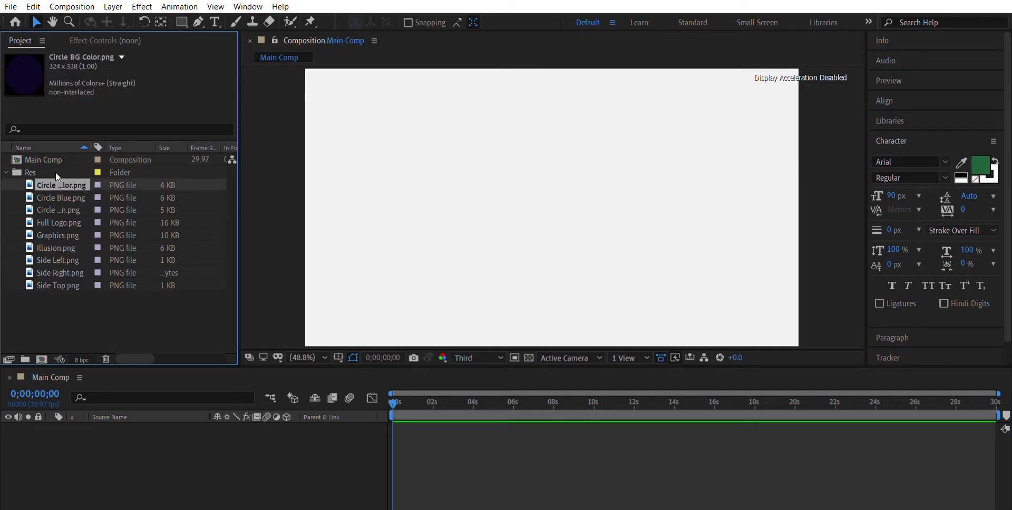
{"action": "left_click_drag", "start_coordinate": [58, 184], "coordinate": [413, 201]}
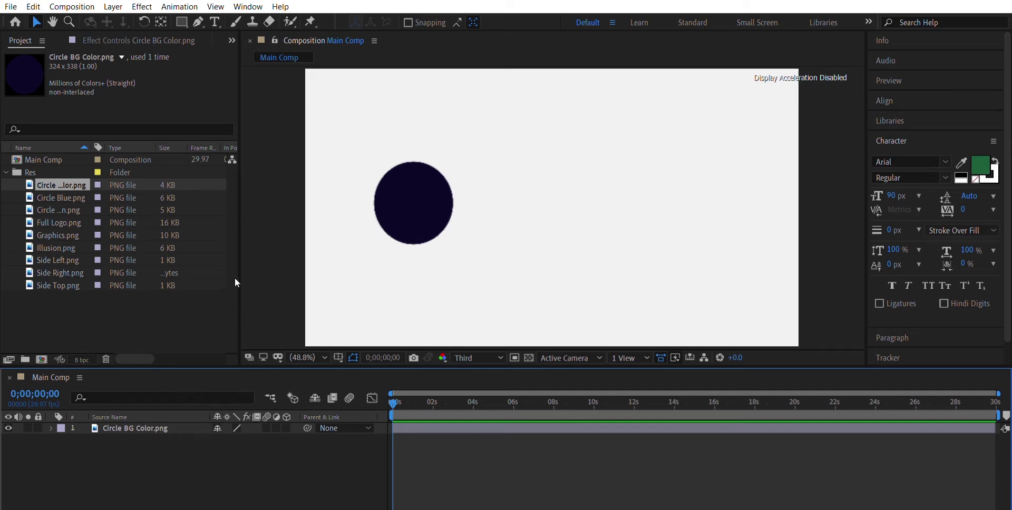
{"action": "key", "text": "ctrl+y"}
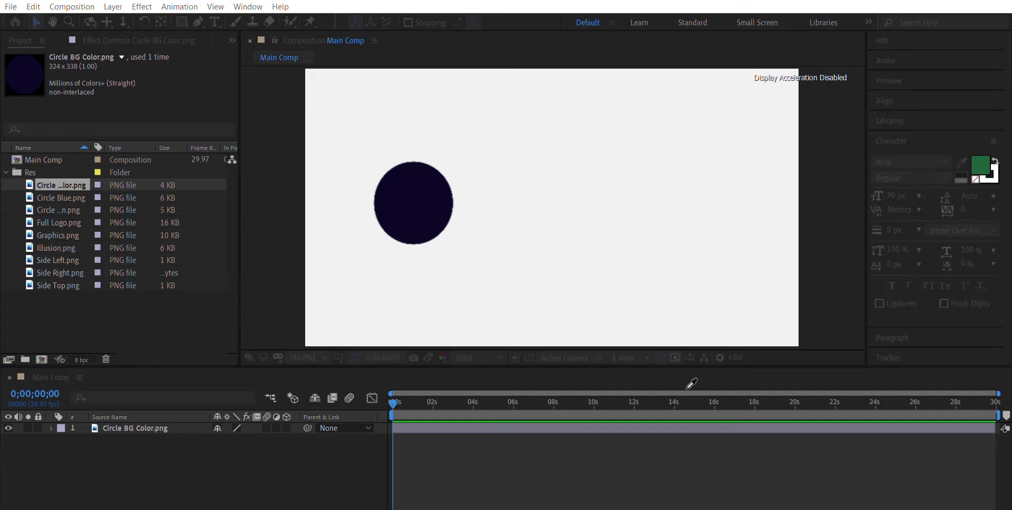
{"action": "key", "text": "Return"}
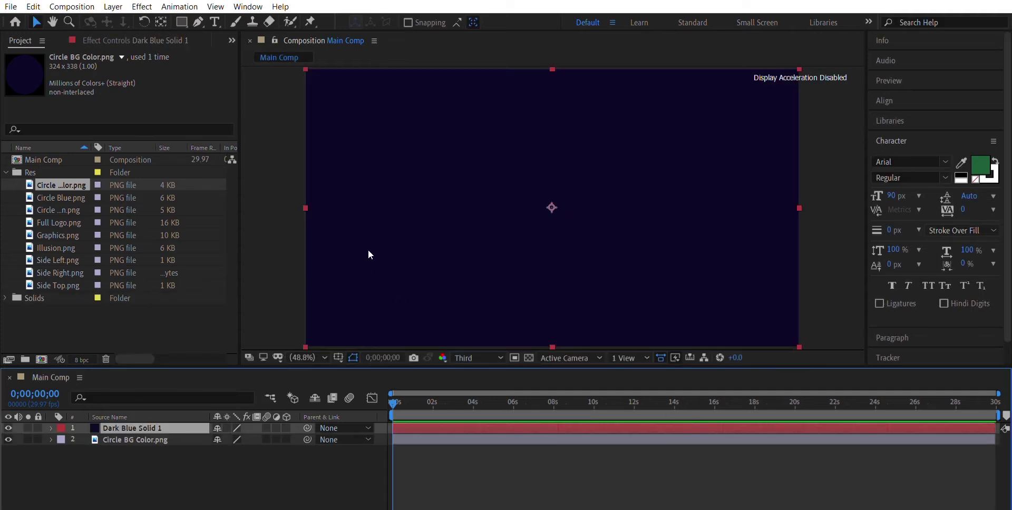
Delete the Circle BG Color.png layer and lock the dark blue solid layer.
{"action": "left_click", "coordinate": [126, 439]}
{"action": "key", "text": "Delete"}
{"action": "left_click", "coordinate": [128, 428]}
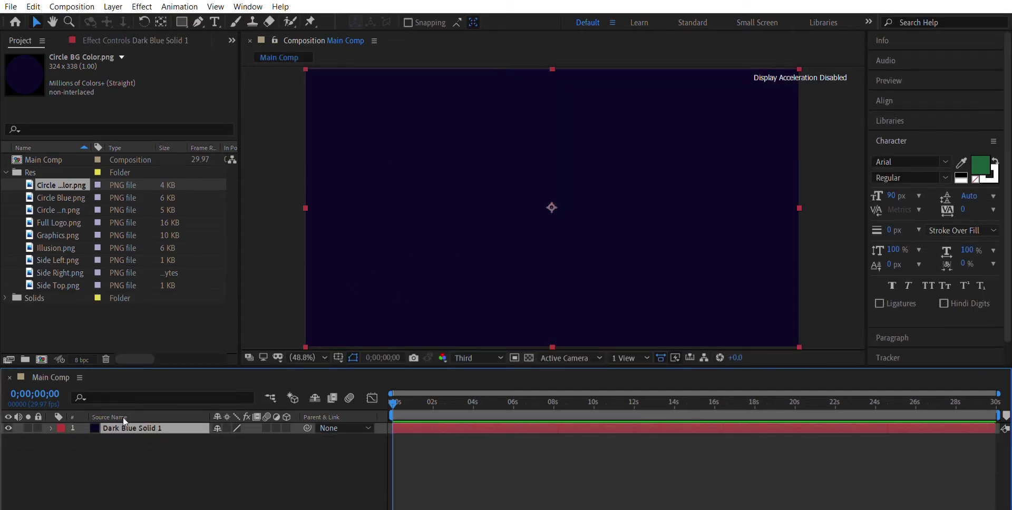
{"action": "left_click", "coordinate": [38, 428]}
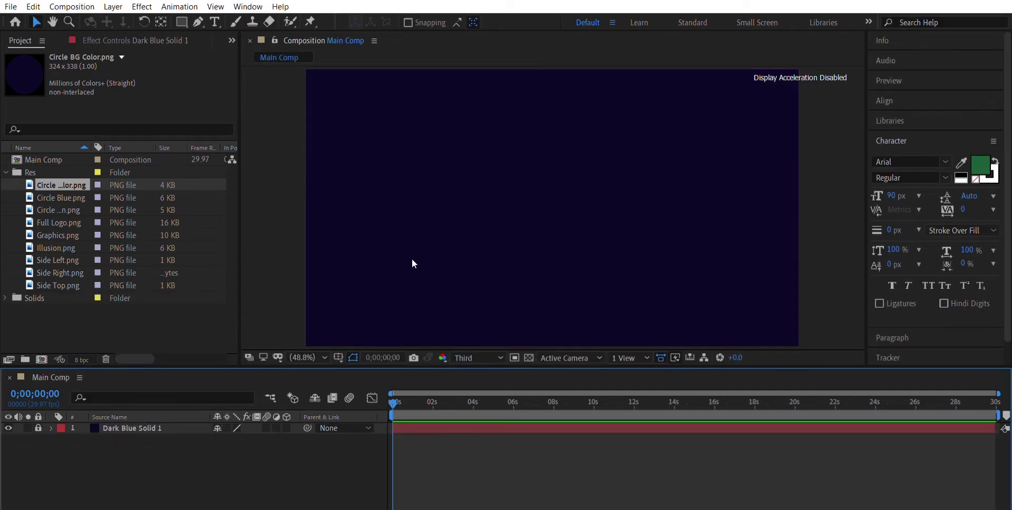
Add all the PNG files in the Res folder, Circle BG Color through Side Top, as layers above the dark blue solid.
{"action": "scroll", "coordinate": [440, 205], "scroll_direction": "down", "scroll_amount": 2}
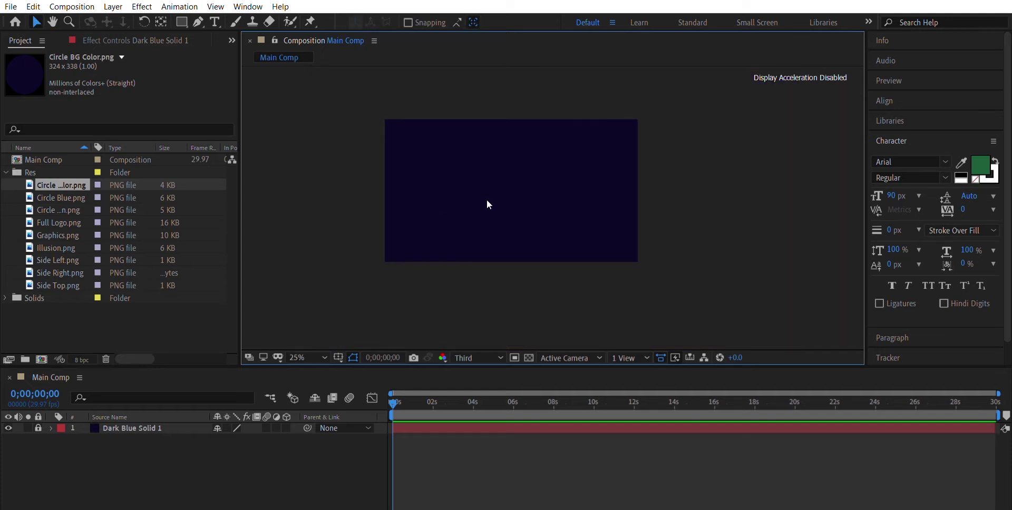
{"action": "scroll", "coordinate": [488, 205], "scroll_direction": "up", "scroll_amount": 2}
{"action": "left_click_drag", "start_coordinate": [247, 358], "coordinate": [187, 395]}
{"action": "key", "text": "space"}
{"action": "left_click_drag", "start_coordinate": [352, 252], "coordinate": [405, 286]}
{"action": "key", "text": "v"}
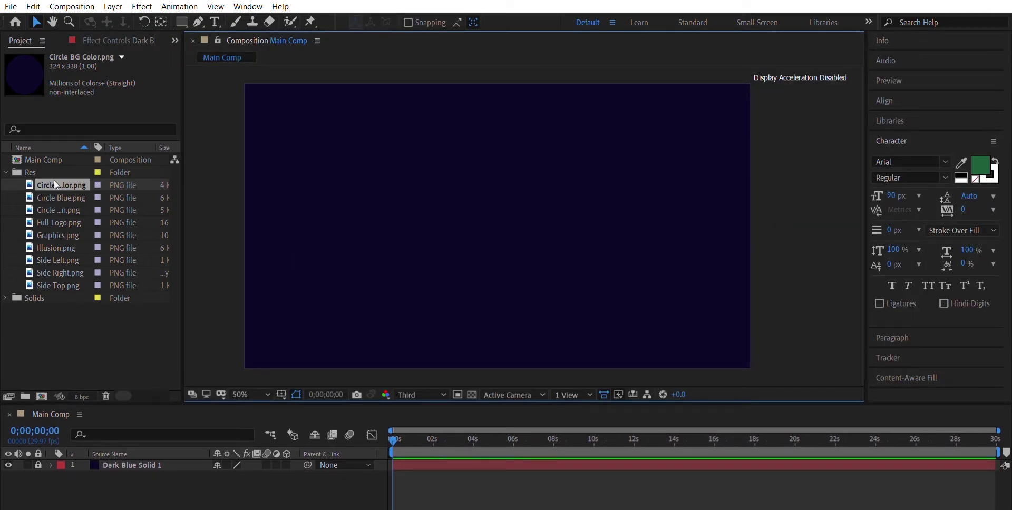
{"action": "left_click", "coordinate": [57, 285], "text": "shift"}
{"action": "left_click_drag", "start_coordinate": [57, 186], "coordinate": [136, 451]}
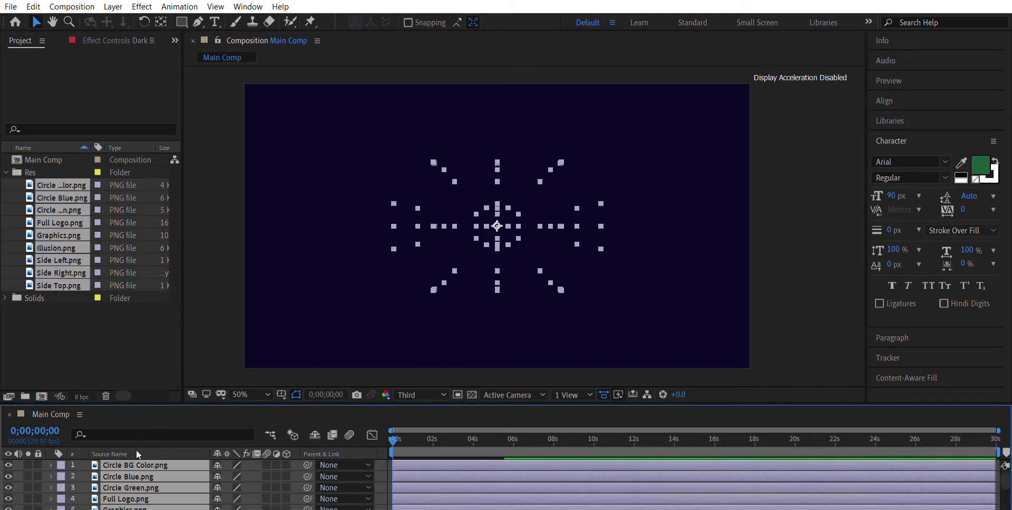
Arrange the Graphics and Illusion text images side by side on one line beneath the ring, with Graphics first.
{"action": "left_click", "coordinate": [779, 261]}
{"action": "left_click", "coordinate": [599, 207]}
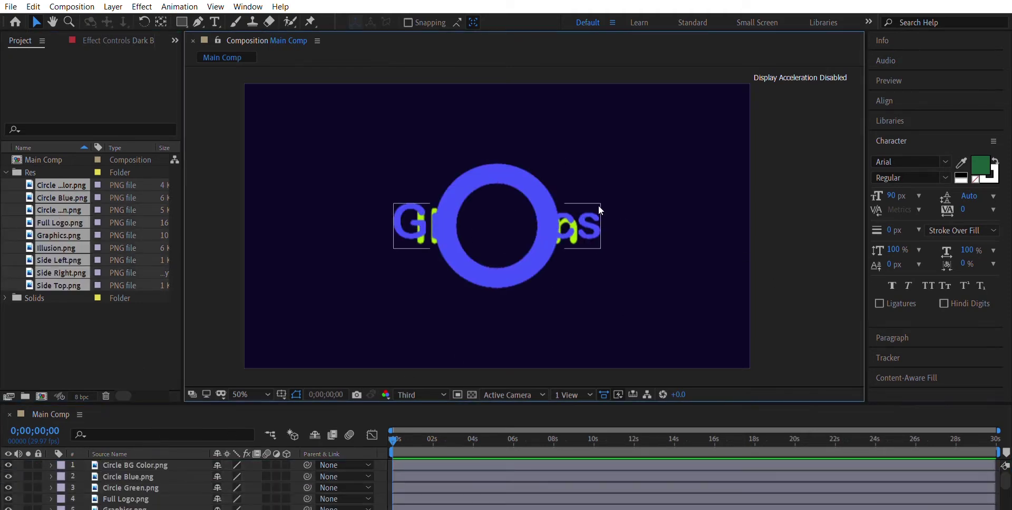
{"action": "left_click_drag", "start_coordinate": [599, 207], "coordinate": [725, 306]}
{"action": "left_click_drag", "start_coordinate": [577, 222], "coordinate": [731, 313]}
{"action": "left_click_drag", "start_coordinate": [546, 319], "coordinate": [327, 316]}
{"action": "left_click_drag", "start_coordinate": [580, 315], "coordinate": [567, 321]}
{"action": "left_click_drag", "start_coordinate": [476, 314], "coordinate": [489, 320]}
{"action": "mouse_move", "coordinate": [583, 317]}
{"action": "left_mouse_down"}
{"action": "mouse_move", "coordinate": [569, 313]}
{"action": "mouse_move", "coordinate": [585, 315]}
{"action": "left_mouse_up"}
{"action": "left_click", "coordinate": [445, 317], "text": "shift"}
{"action": "left_click", "coordinate": [789, 310]}
Precompose the Graphics.png and Illusion.png layers into a composition named Text.
{"action": "left_click", "coordinate": [623, 315]}
{"action": "left_click", "coordinate": [494, 318]}
{"action": "left_click", "coordinate": [622, 320], "text": "shift"}
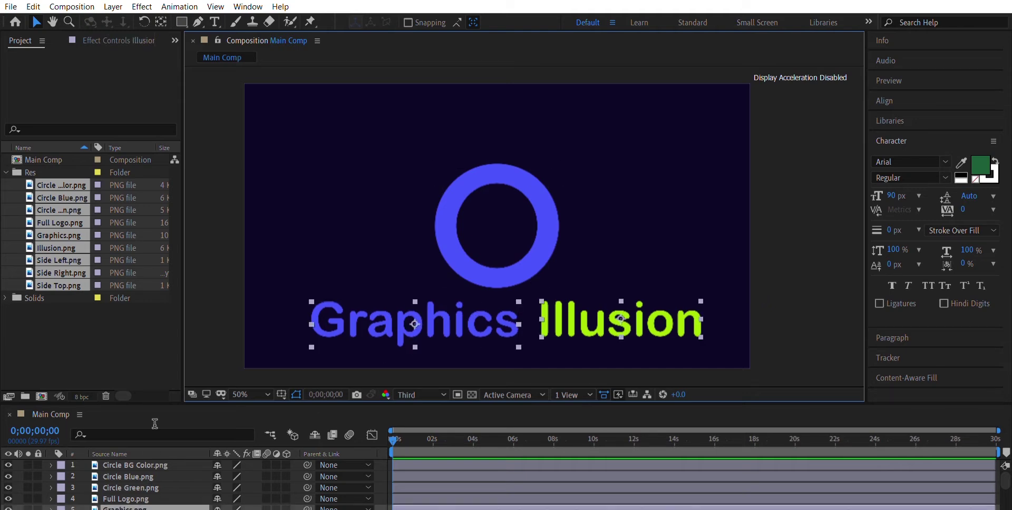
{"action": "left_click_drag", "start_coordinate": [150, 404], "coordinate": [150, 375]}
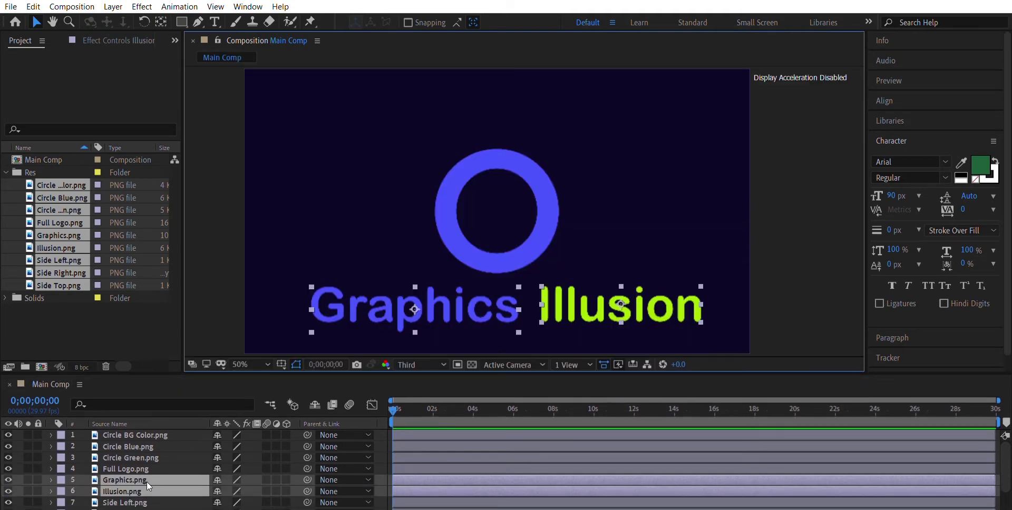
{"action": "key", "text": "ctrl+shift+c"}
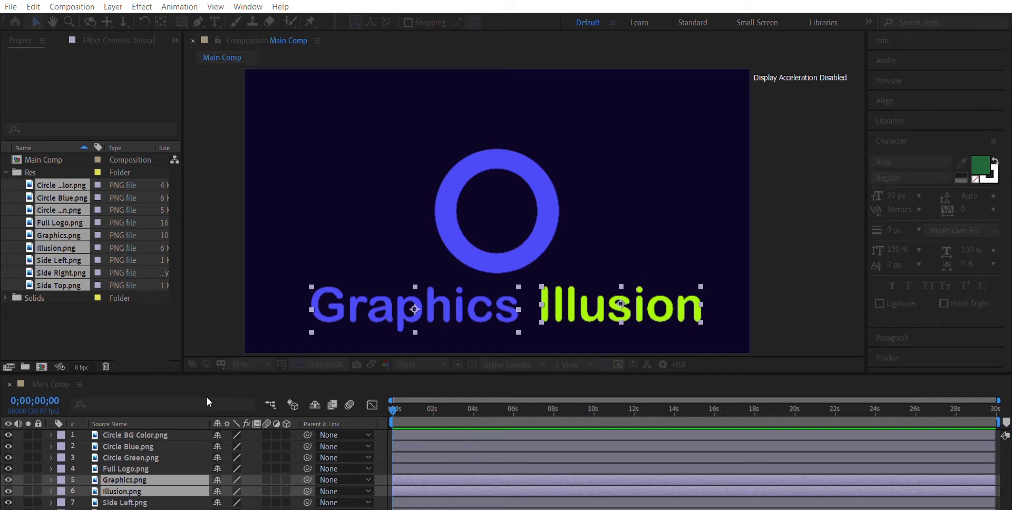
{"action": "key", "text": "Return"}
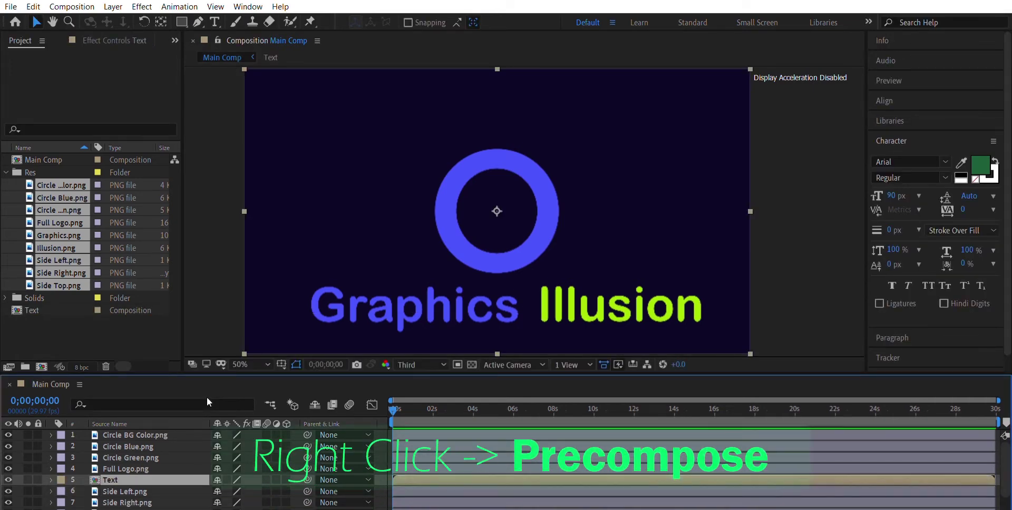
{"action": "left_click_drag", "start_coordinate": [448, 322], "coordinate": [459, 303]}
{"action": "key", "text": "ctrl+z"}
{"action": "key", "text": "ctrl+z"}
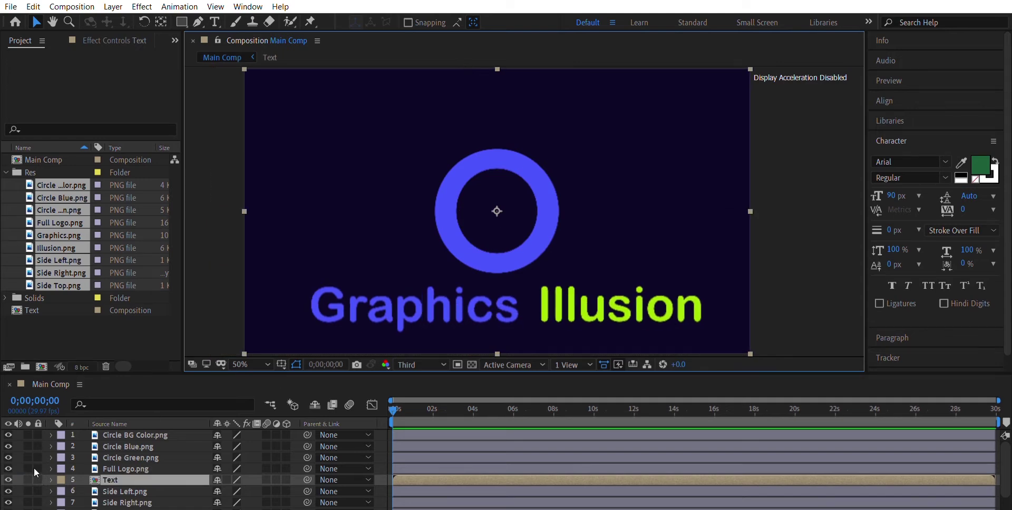
Hide the Text layer and move it in the layer stack to just above the dark blue solid.
{"action": "left_click", "coordinate": [9, 477]}
{"action": "scroll", "coordinate": [132, 459], "scroll_direction": "down", "scroll_amount": 2}
{"action": "left_click_drag", "start_coordinate": [123, 460], "coordinate": [119, 482]}
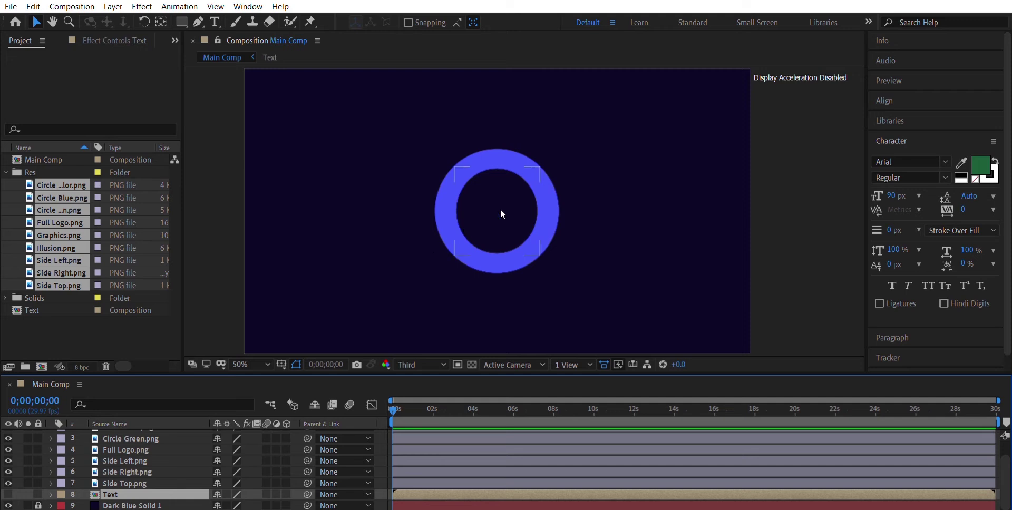
{"action": "scroll", "coordinate": [498, 205], "scroll_direction": "up", "scroll_amount": 1}
{"action": "left_click_drag", "start_coordinate": [522, 221], "coordinate": [597, 189]}
{"action": "key", "text": "ctrl+z"}
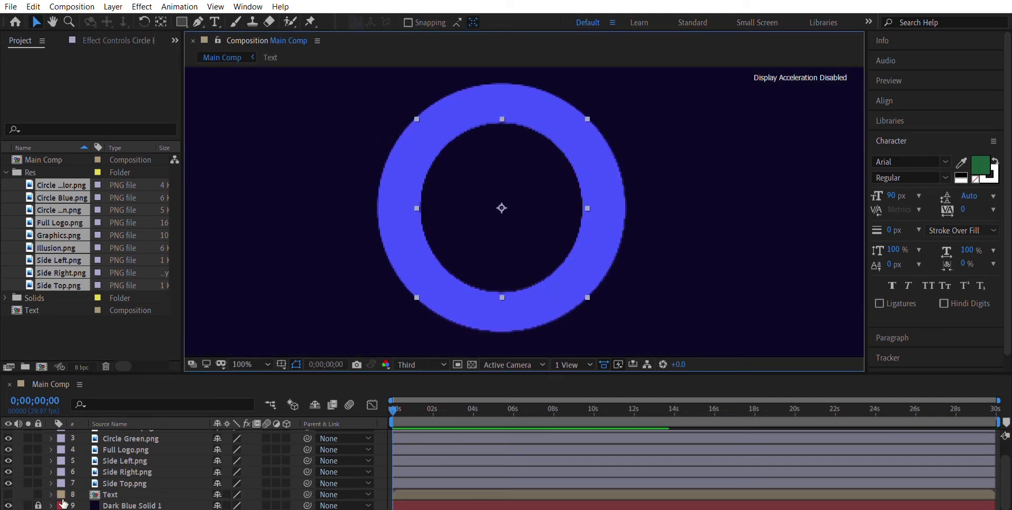
Move the Circle Green.png layer between Circle BG Color.png and Circle Blue.png in the layer stack.
{"action": "left_click_drag", "start_coordinate": [198, 368], "coordinate": [189, 323]}
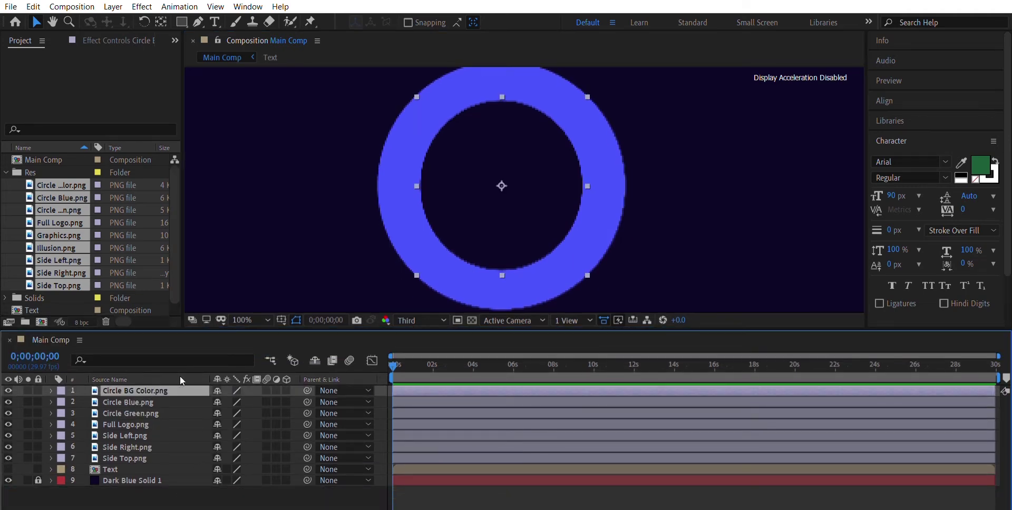
{"action": "left_click", "coordinate": [154, 397]}
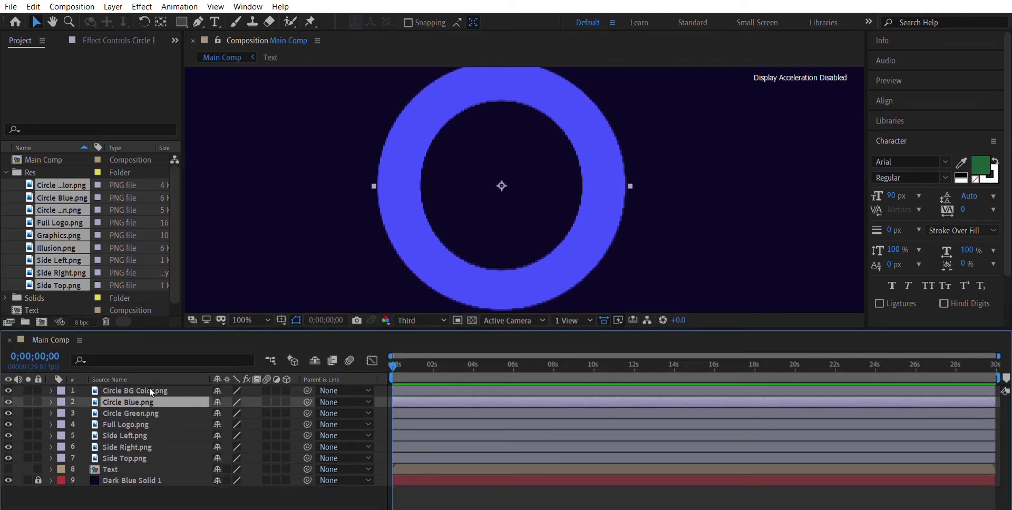
{"action": "left_click_drag", "start_coordinate": [129, 413], "coordinate": [149, 391]}
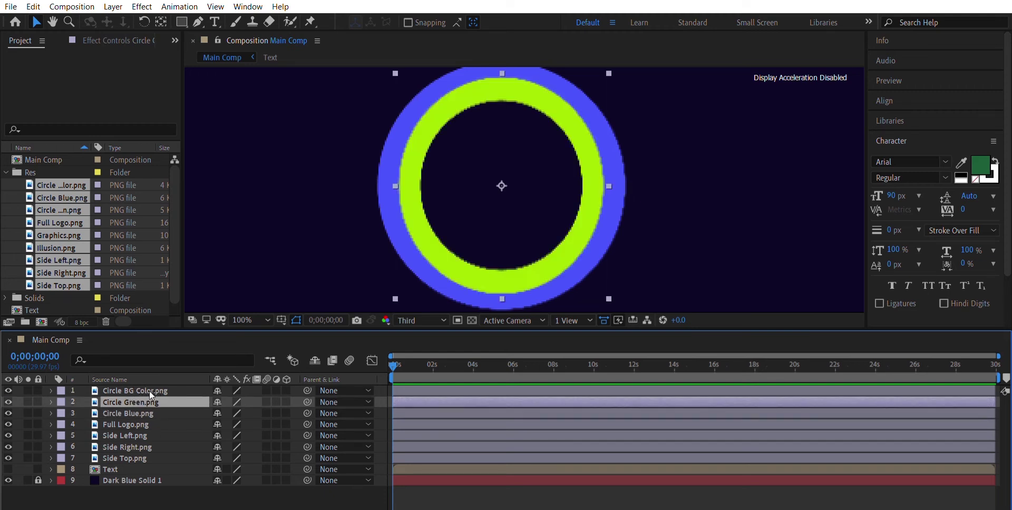
{"action": "left_click", "coordinate": [147, 411]}
{"action": "left_click", "coordinate": [148, 401]}
{"action": "key", "text": "ctrl+Up"}
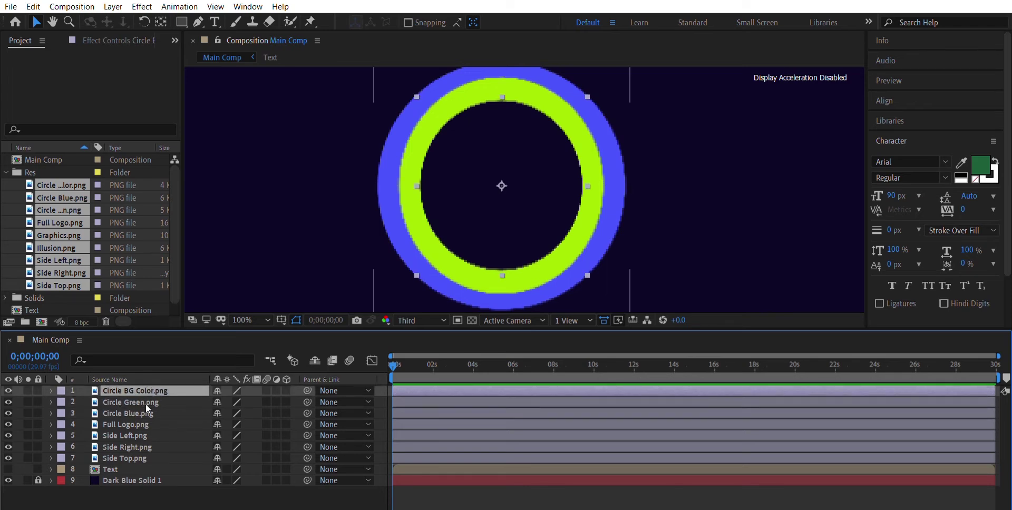
{"action": "left_click_drag", "start_coordinate": [426, 231], "coordinate": [442, 229]}
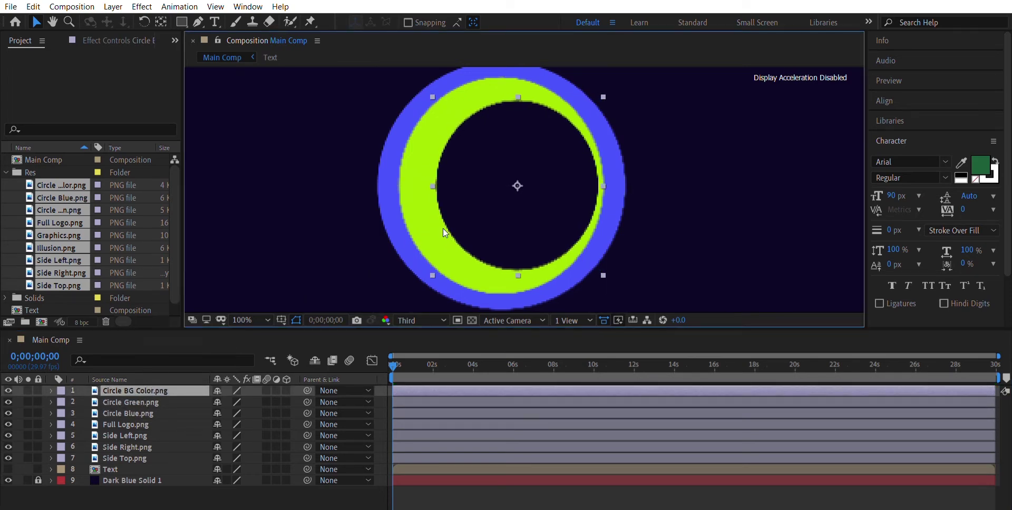
{"action": "key", "text": "ctrl+z"}
Shift the green circle right until it nearly meets the blue circle's right edge, and set the preview resolution to Full.
{"action": "left_click", "coordinate": [148, 402]}
{"action": "left_click_drag", "start_coordinate": [492, 265], "coordinate": [511, 261]}
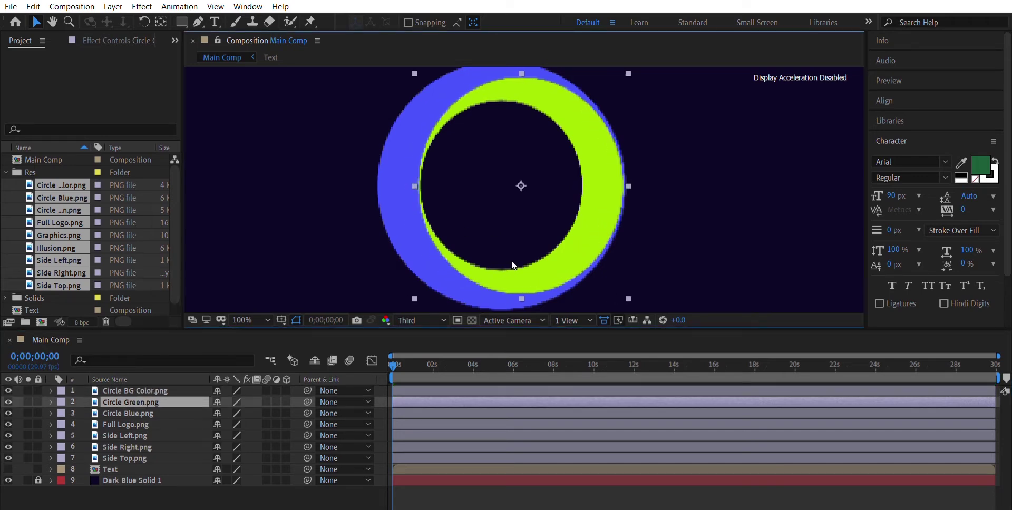
{"action": "left_click", "coordinate": [428, 337]}
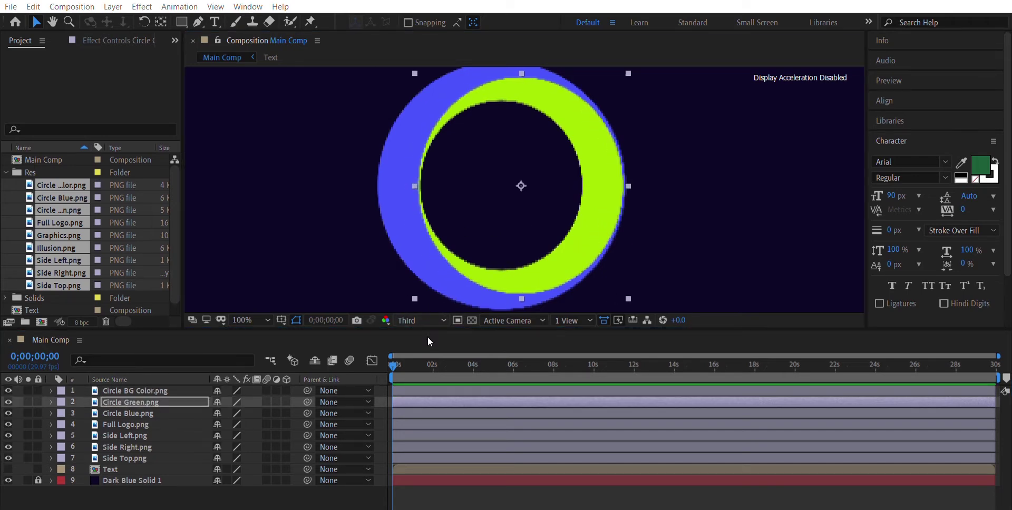
{"action": "scroll", "coordinate": [596, 215], "scroll_direction": "down", "scroll_amount": 2}
{"action": "left_click", "coordinate": [737, 203]}
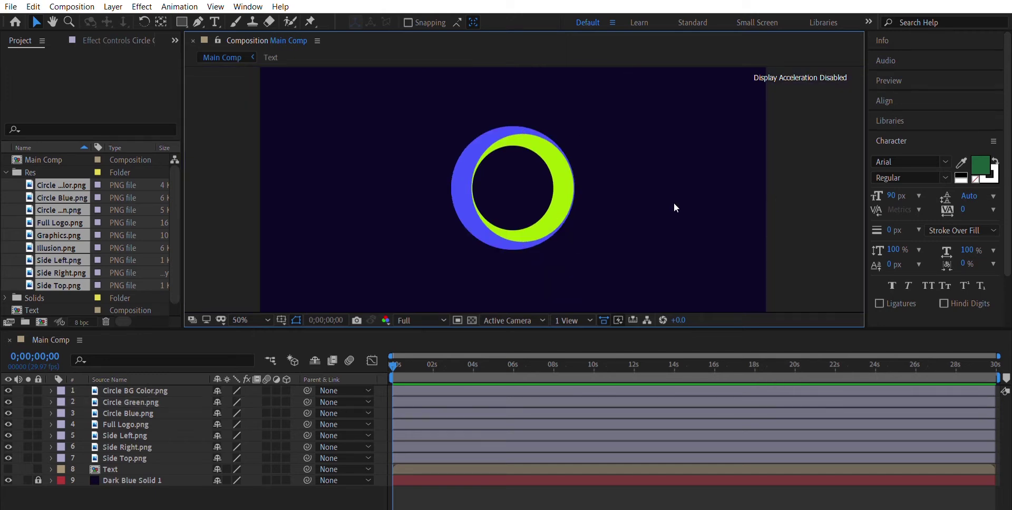
{"action": "scroll", "coordinate": [509, 193], "scroll_direction": "up", "scroll_amount": 2}
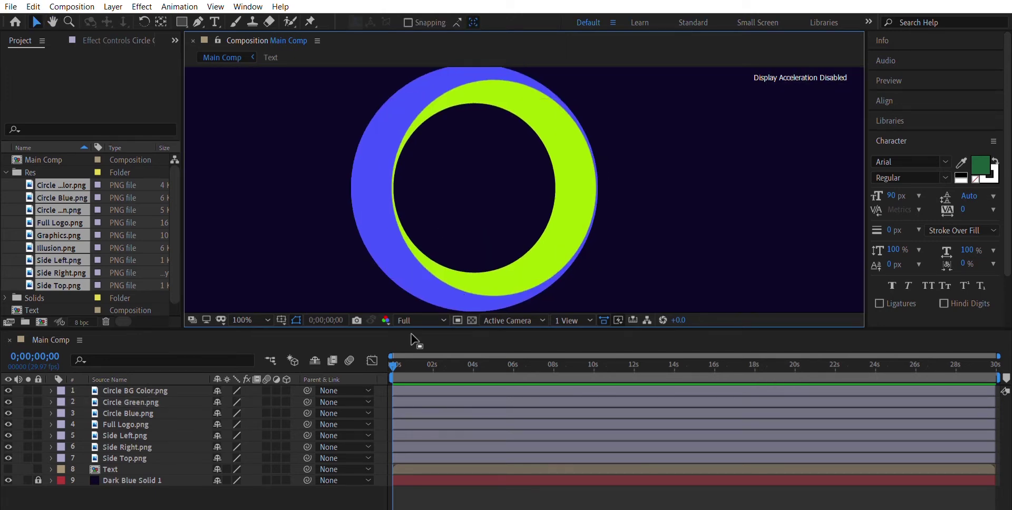
Bring the Side Left, Side Right and Side Top layers to the front of the stack and hide the Full Logo.png layer.
{"action": "left_click", "coordinate": [136, 458]}
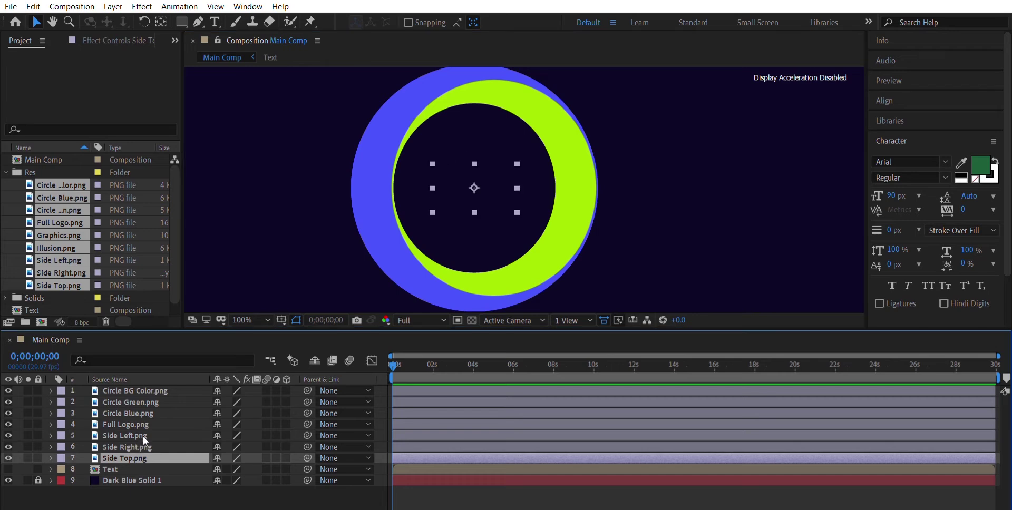
{"action": "left_click", "coordinate": [139, 432], "text": "shift"}
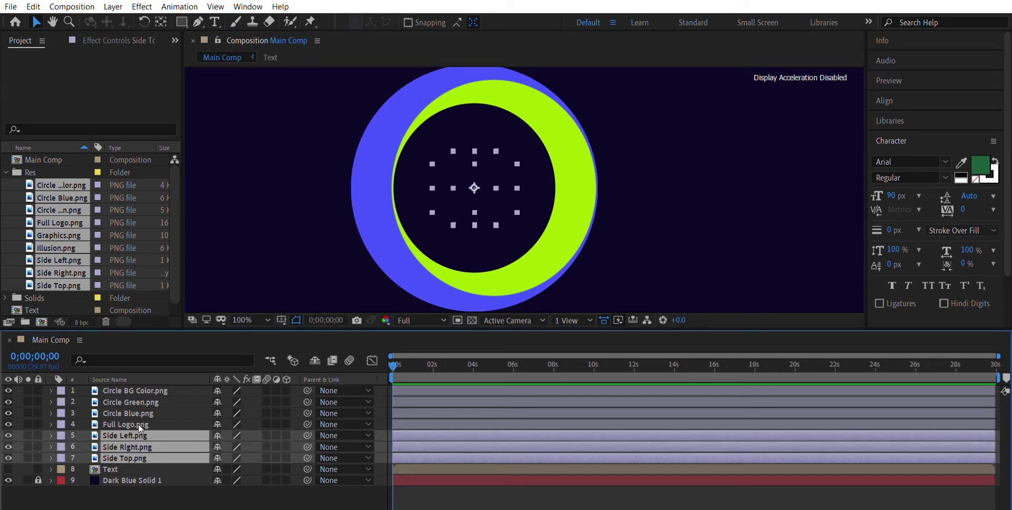
{"action": "key", "text": "ctrl+shift+bracketright"}
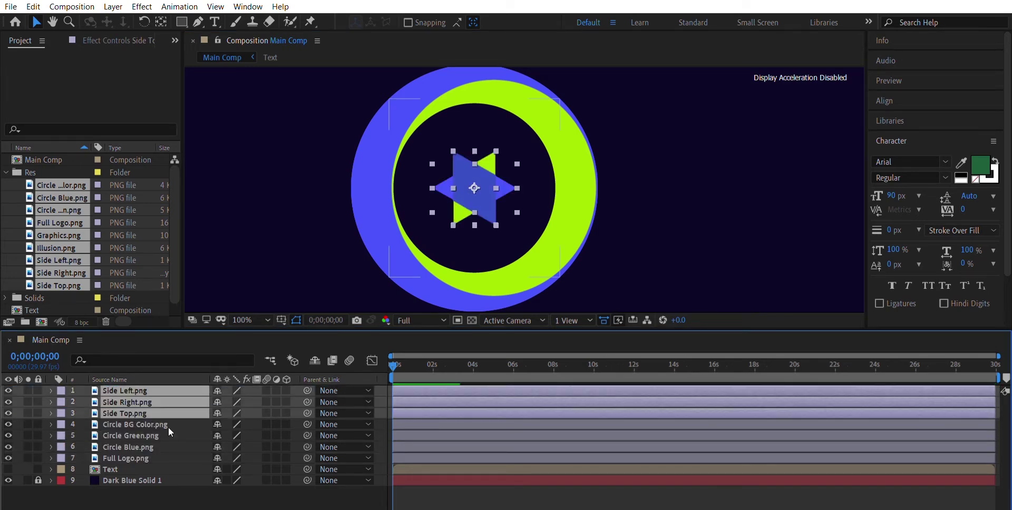
{"action": "left_click", "coordinate": [167, 487]}
{"action": "left_click", "coordinate": [8, 458]}
{"action": "key", "text": "3"}
Spread the cube faces apart by moving Side Left and Side Right off Side Top toward the lower right, with an enlarged preview area.
{"action": "left_click", "coordinate": [150, 390]}
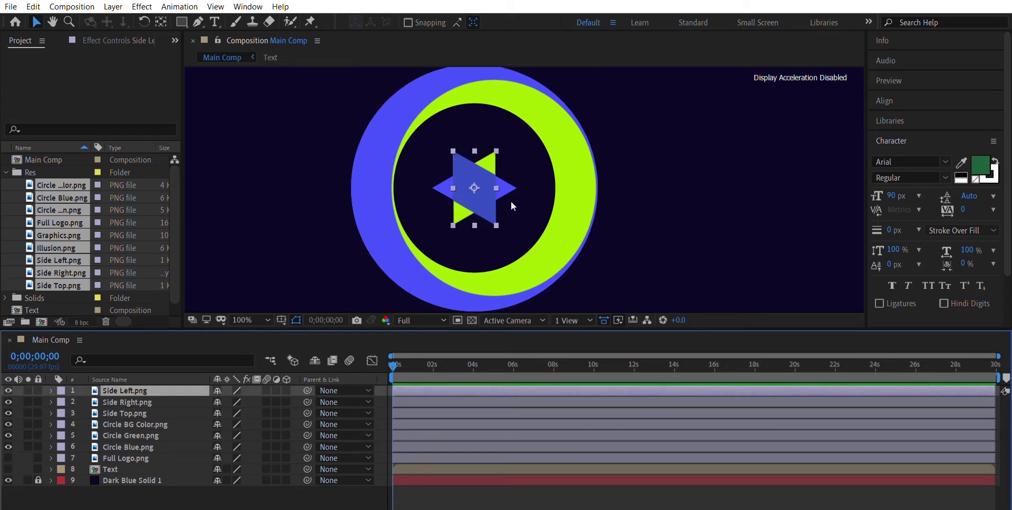
{"action": "scroll", "coordinate": [481, 186], "scroll_direction": "up", "scroll_amount": 4}
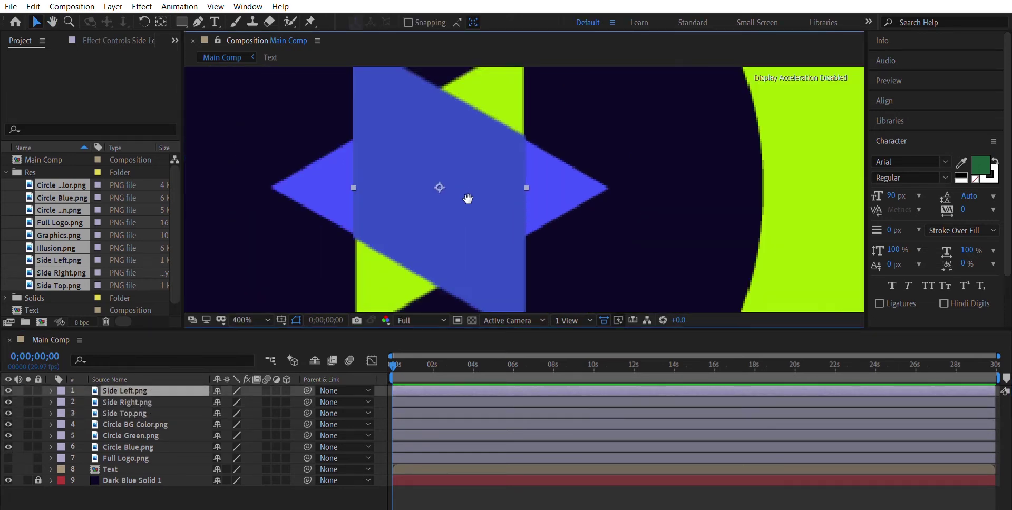
{"action": "left_click_drag", "start_coordinate": [348, 322], "coordinate": [348, 396]}
{"action": "left_click_drag", "start_coordinate": [498, 252], "coordinate": [681, 333]}
{"action": "key", "text": "space"}
{"action": "left_click_drag", "start_coordinate": [628, 350], "coordinate": [619, 276]}
{"action": "key", "text": "v"}
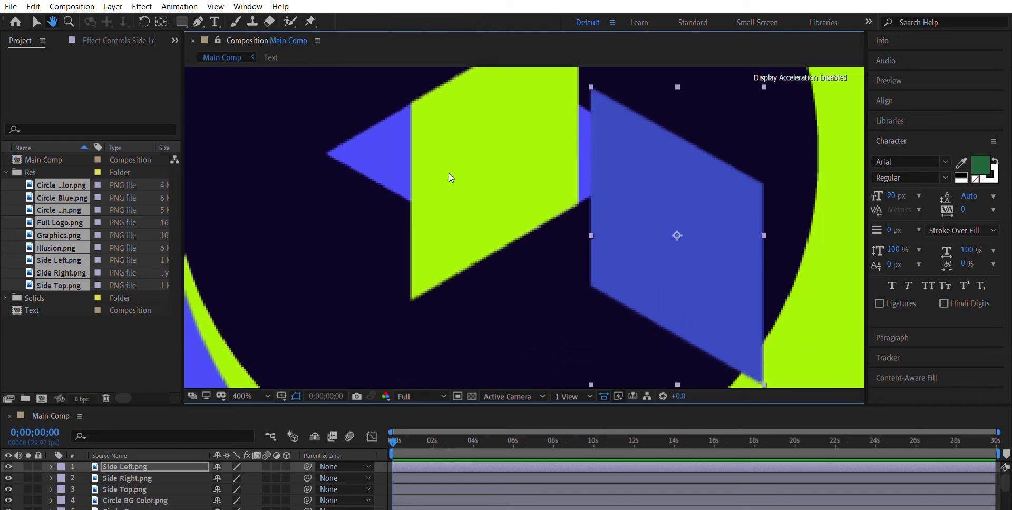
{"action": "left_click_drag", "start_coordinate": [443, 182], "coordinate": [516, 340]}
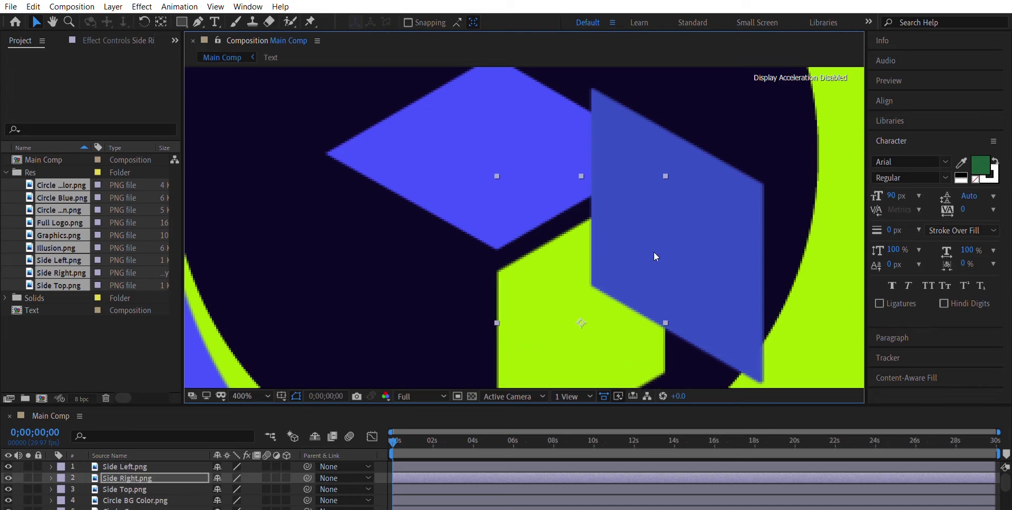
Move the Side Left face flush against the lower-left edge of the Side Top face, leaving no gap.
{"action": "left_click_drag", "start_coordinate": [735, 217], "coordinate": [466, 283]}
{"action": "scroll", "coordinate": [440, 216], "scroll_direction": "up", "scroll_amount": 3}
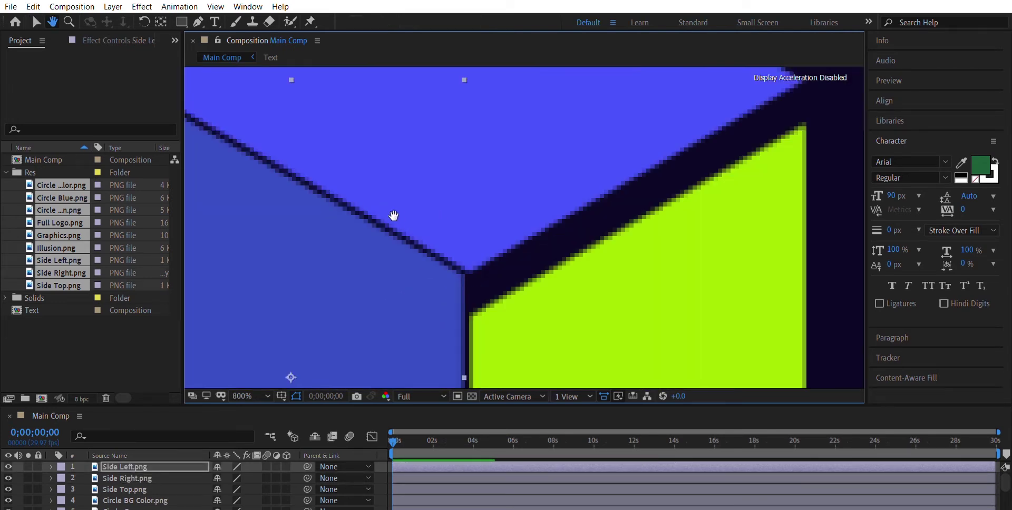
{"action": "left_click_drag", "start_coordinate": [315, 164], "coordinate": [322, 160]}
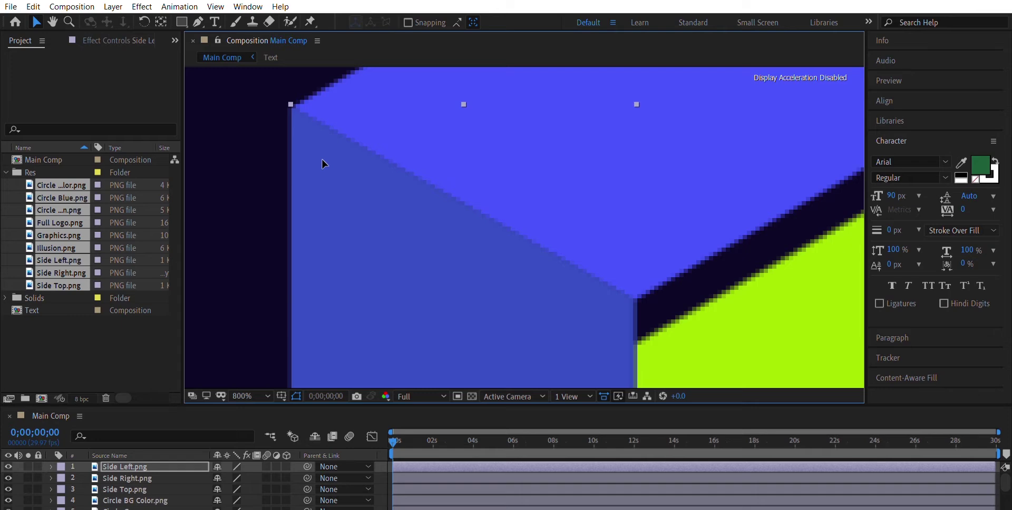
Fit the Side Right face against the lower-right edge of the top face and the right edge of the left face.
{"action": "left_click_drag", "start_coordinate": [486, 194], "coordinate": [362, 185]}
{"action": "left_click_drag", "start_coordinate": [784, 271], "coordinate": [781, 224]}
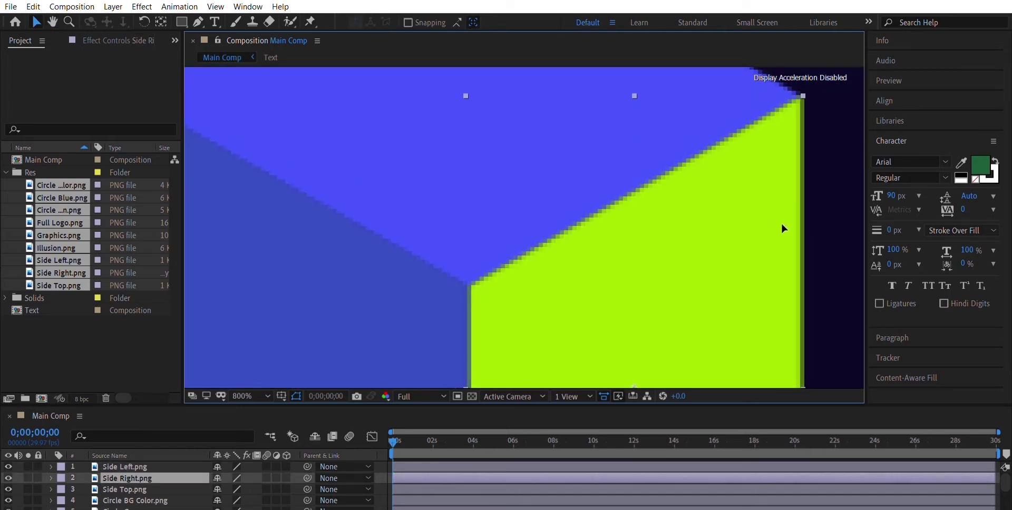
{"action": "left_click", "coordinate": [830, 208]}
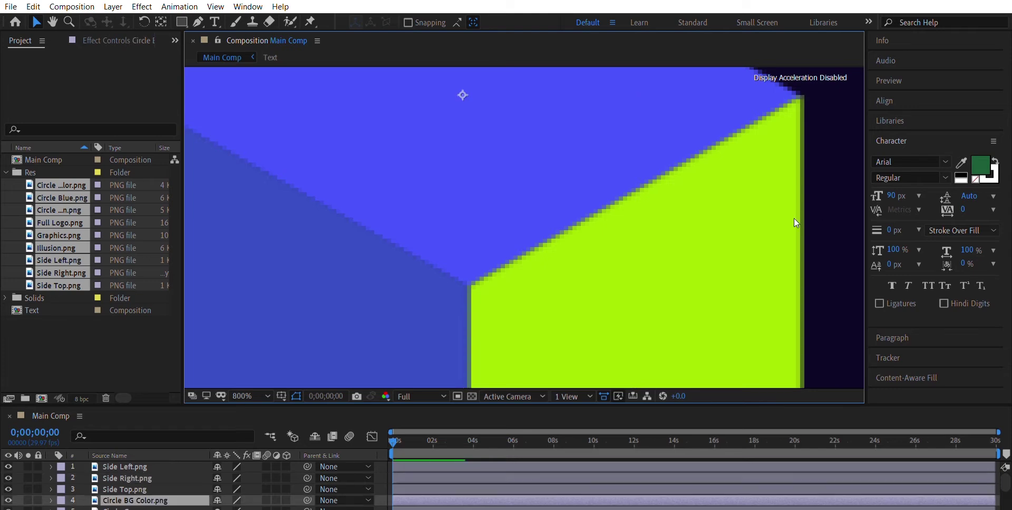
{"action": "key", "text": "comma"}
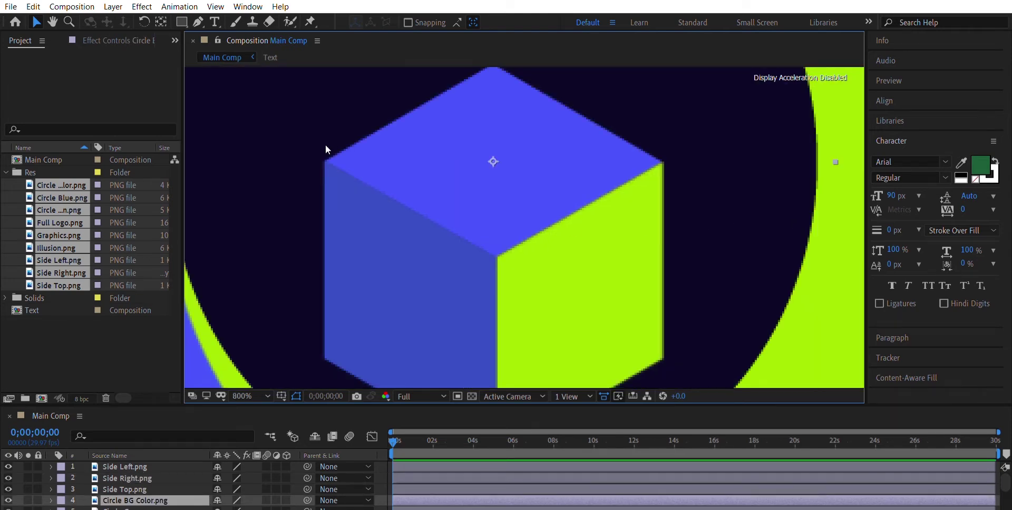
{"action": "left_click_drag", "start_coordinate": [334, 188], "coordinate": [583, 266]}
{"action": "scroll", "coordinate": [496, 256], "scroll_direction": "down", "scroll_amount": 2}
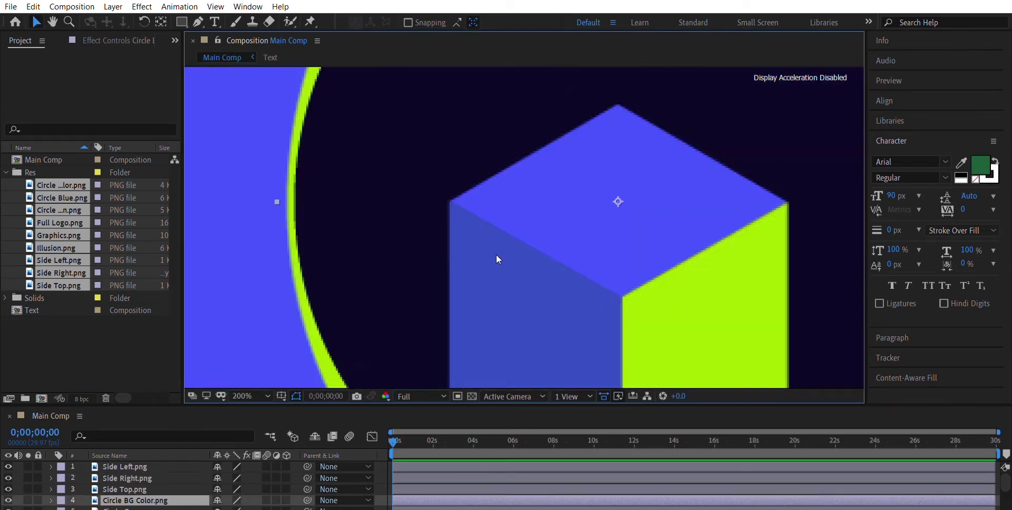
{"action": "scroll", "coordinate": [496, 255], "scroll_direction": "down", "scroll_amount": 2}
{"action": "left_click_drag", "start_coordinate": [571, 220], "coordinate": [475, 246]}
Move the Side Top, Side Left and Side Right layers together upward so the cube sits centered inside the ring.
{"action": "left_click", "coordinate": [768, 211]}
{"action": "left_click", "coordinate": [472, 205]}
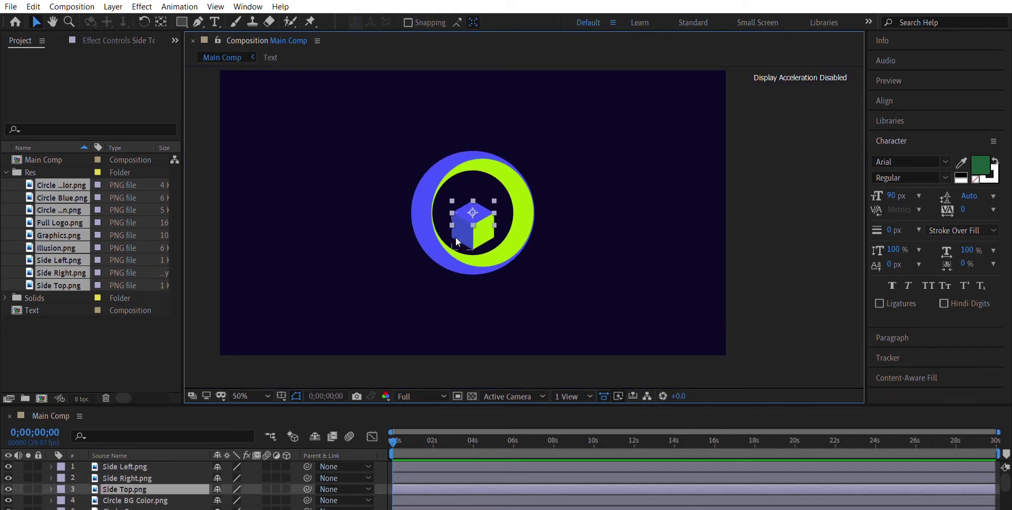
{"action": "left_click", "coordinate": [457, 236], "text": "shift"}
{"action": "left_click", "coordinate": [491, 226], "text": "shift"}
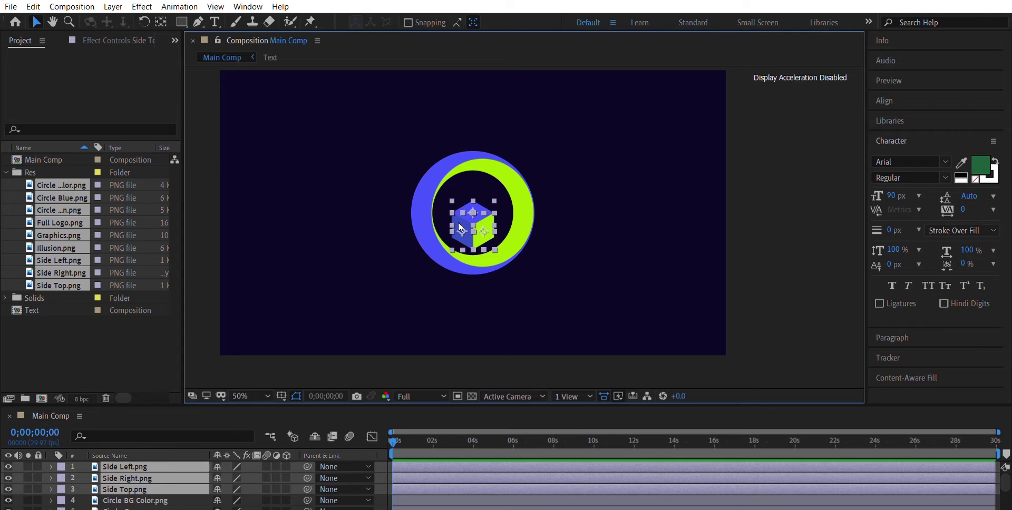
{"action": "scroll", "coordinate": [458, 222], "scroll_direction": "up", "scroll_amount": 2}
{"action": "left_click_drag", "start_coordinate": [507, 216], "coordinate": [507, 187]}
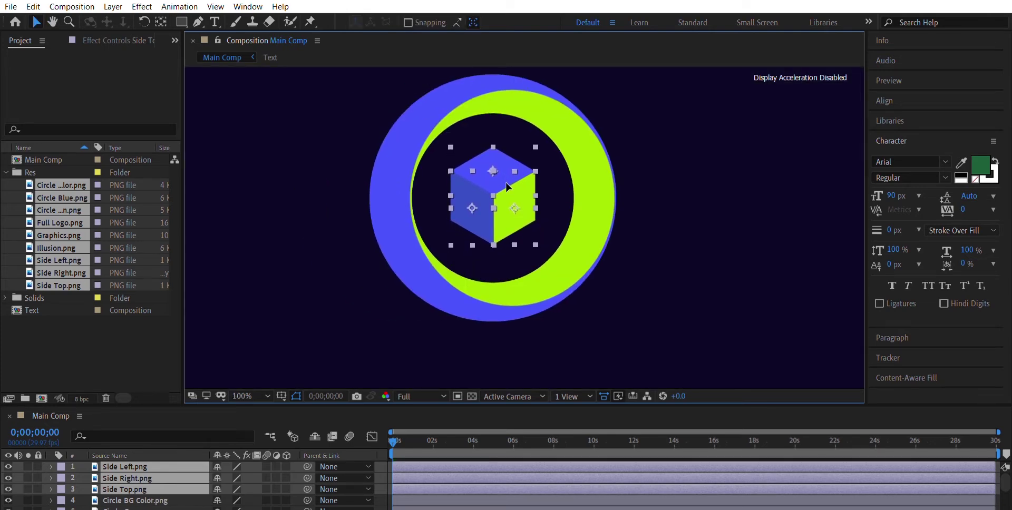
{"action": "key", "text": "comma"}
{"action": "left_click", "coordinate": [789, 194]}
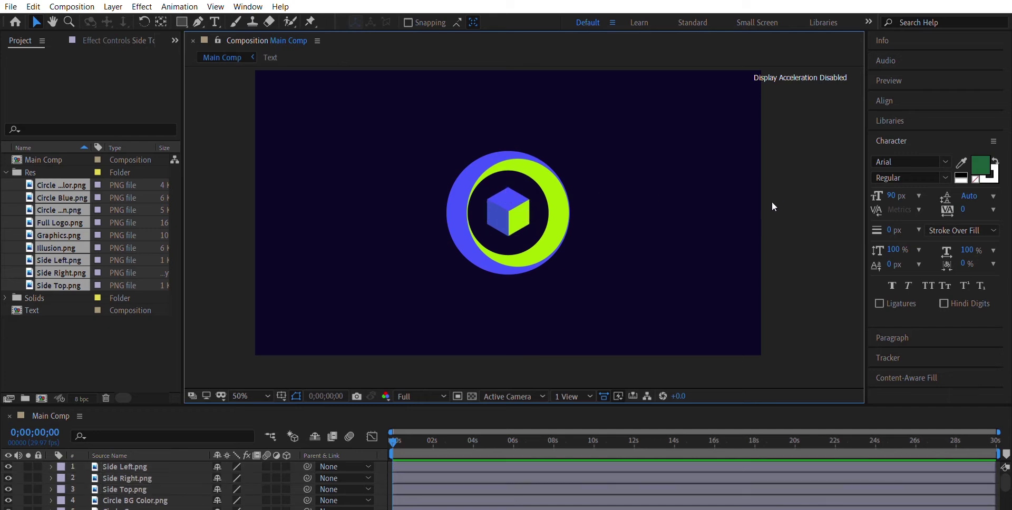
{"action": "key", "text": "period"}
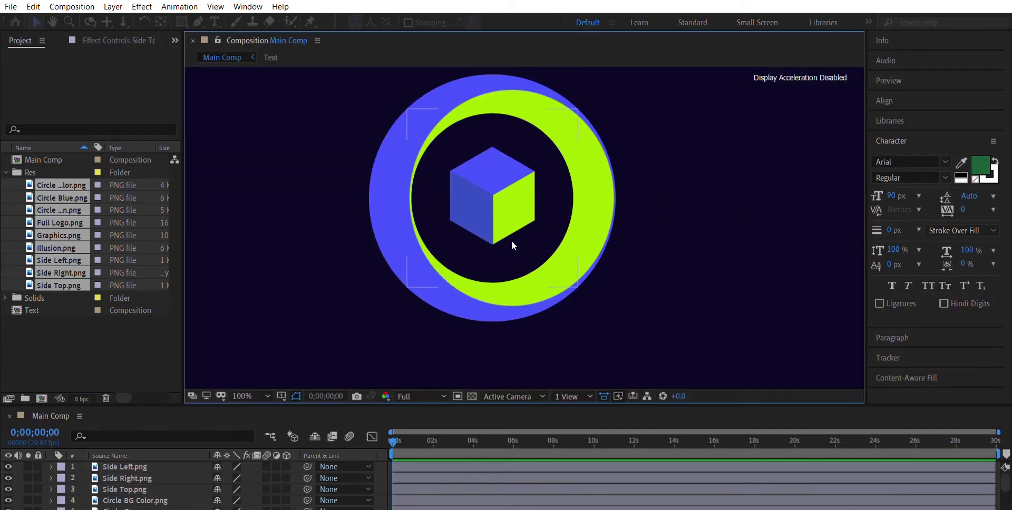
Precompose the Side Left, Side Right and Side Top layers into a composition named Cube.
{"action": "left_click", "coordinate": [514, 211]}
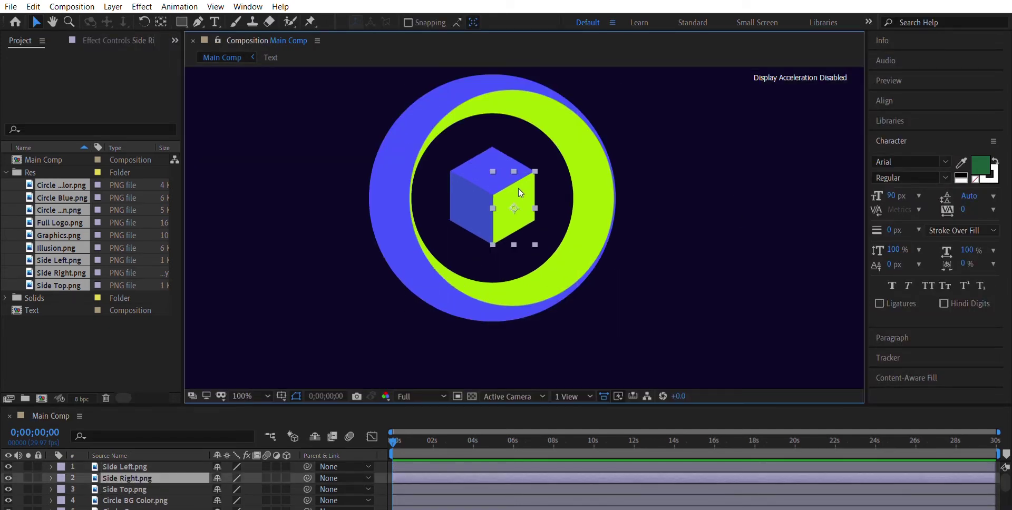
{"action": "left_click", "coordinate": [457, 207], "text": "shift"}
{"action": "left_click", "coordinate": [492, 161], "text": "shift"}
{"action": "left_click", "coordinate": [145, 473]}
{"action": "key", "text": "ctrl+shift+c"}
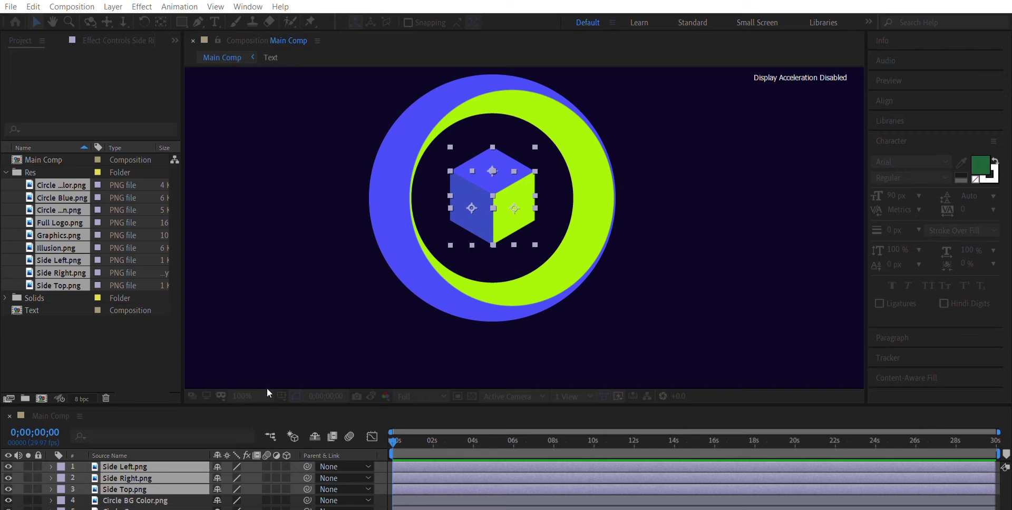
{"action": "key", "text": "Return"}
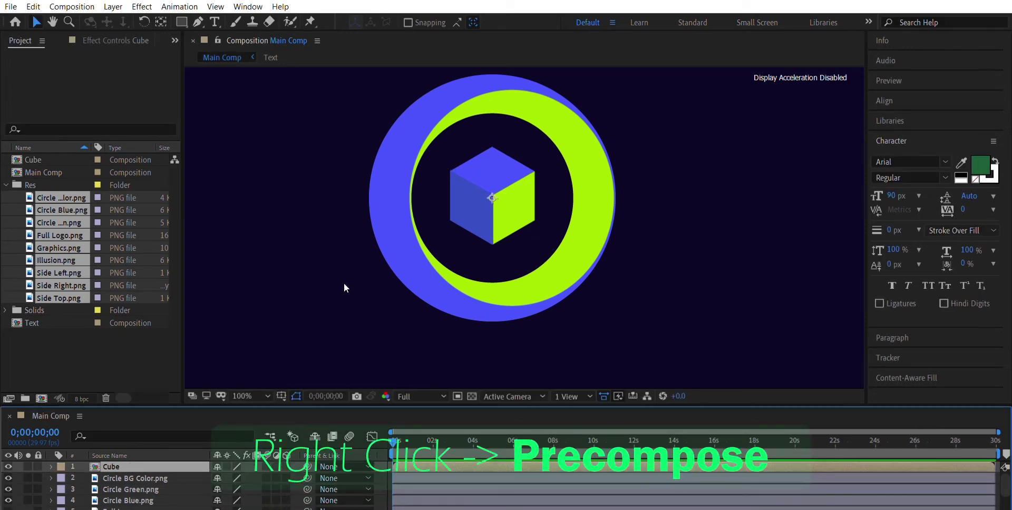
{"action": "scroll", "coordinate": [494, 184], "scroll_direction": "up", "scroll_amount": 1}
{"action": "scroll", "coordinate": [495, 192], "scroll_direction": "down", "scroll_amount": 1}
{"action": "mouse_move", "coordinate": [489, 200]}
{"action": "left_mouse_down"}
{"action": "mouse_move", "coordinate": [519, 198]}
{"action": "mouse_move", "coordinate": [506, 279]}
{"action": "left_mouse_up"}
{"action": "key", "text": "ctrl+z"}
Move the Cube layer's anchor point onto the corner where its three faces meet, and return to the Selection tool.
{"action": "scroll", "coordinate": [495, 184], "scroll_direction": "up", "scroll_amount": 2}
{"action": "key", "text": "space"}
{"action": "key", "text": "v"}
{"action": "left_click", "coordinate": [161, 21]}
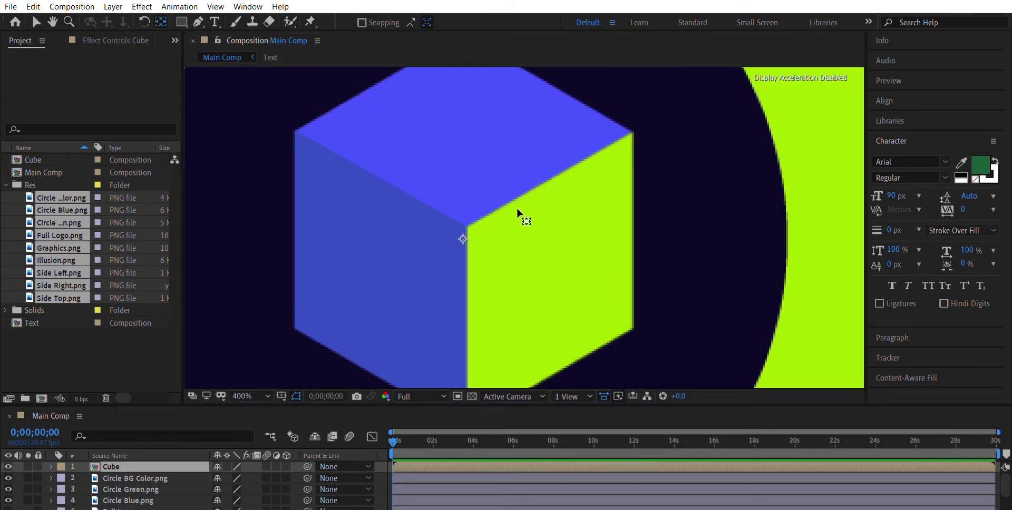
{"action": "scroll", "coordinate": [450, 217], "scroll_direction": "up", "scroll_amount": 1}
{"action": "key", "text": "space"}
{"action": "left_click_drag", "start_coordinate": [469, 229], "coordinate": [532, 233]}
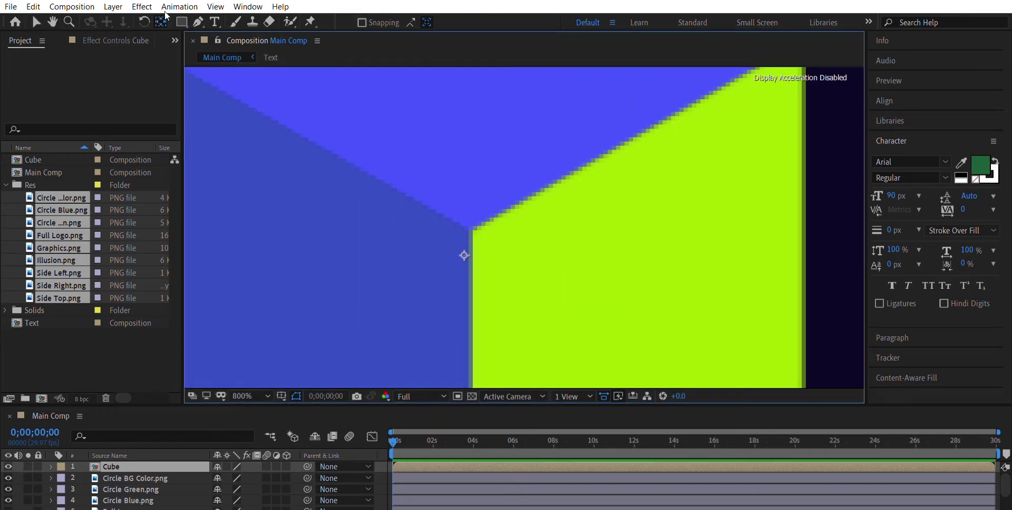
{"action": "left_click_drag", "start_coordinate": [468, 242], "coordinate": [498, 200]}
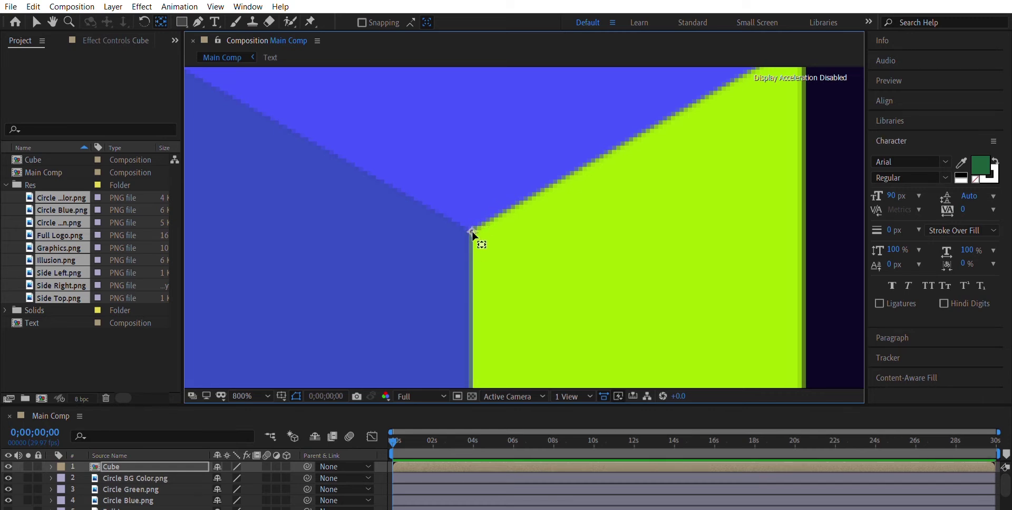
{"action": "scroll", "coordinate": [501, 232], "scroll_direction": "down", "scroll_amount": 6}
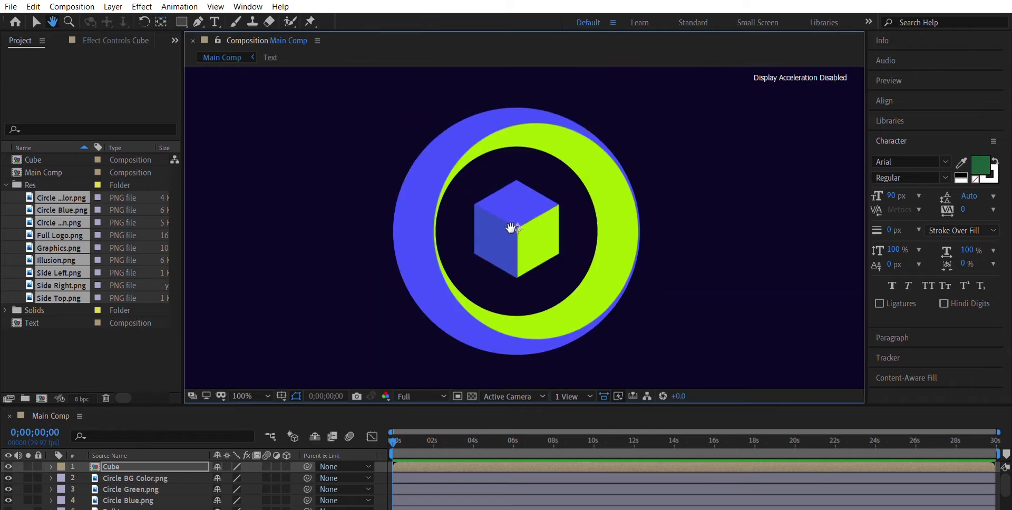
{"action": "left_click", "coordinate": [36, 22]}
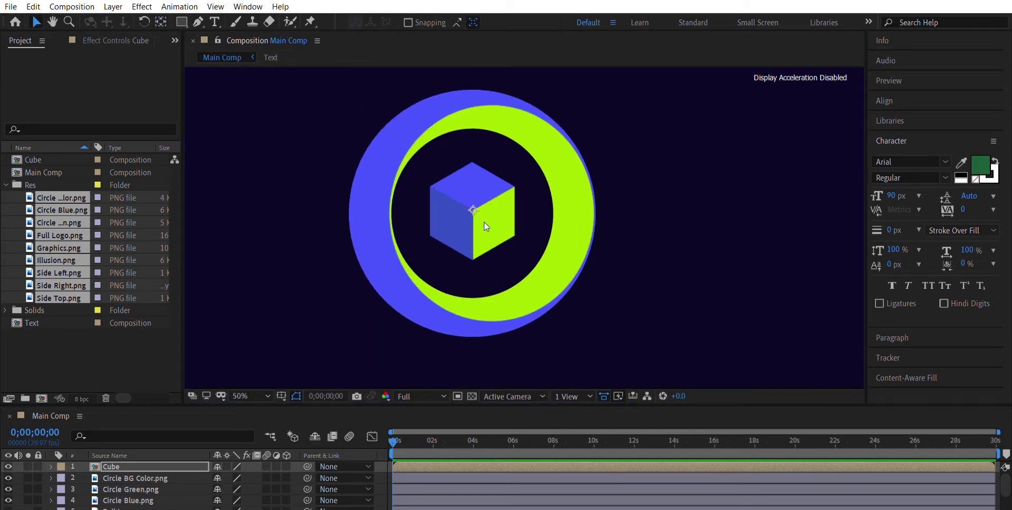
{"action": "scroll", "coordinate": [508, 218], "scroll_direction": "down", "scroll_amount": 2}
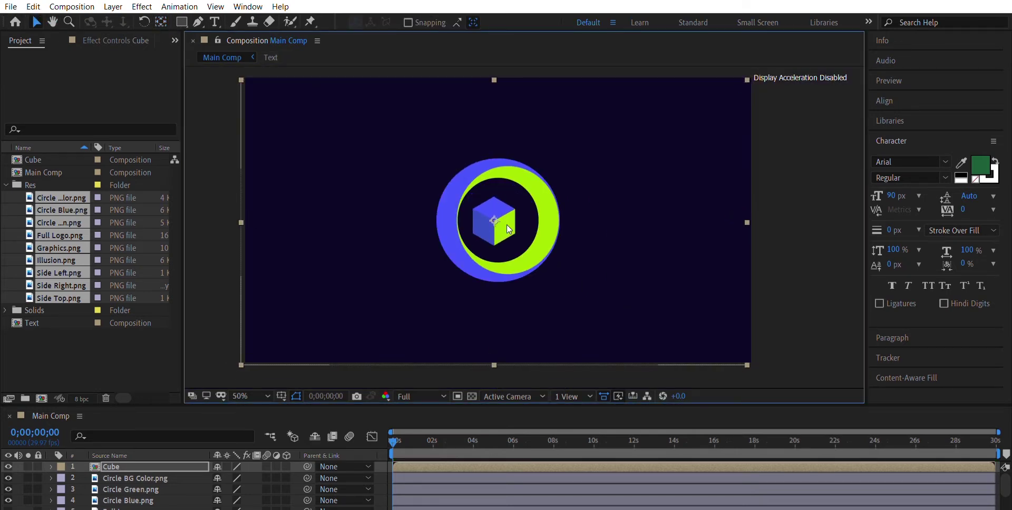
{"action": "left_click", "coordinate": [782, 208]}
{"action": "left_click", "coordinate": [504, 224]}
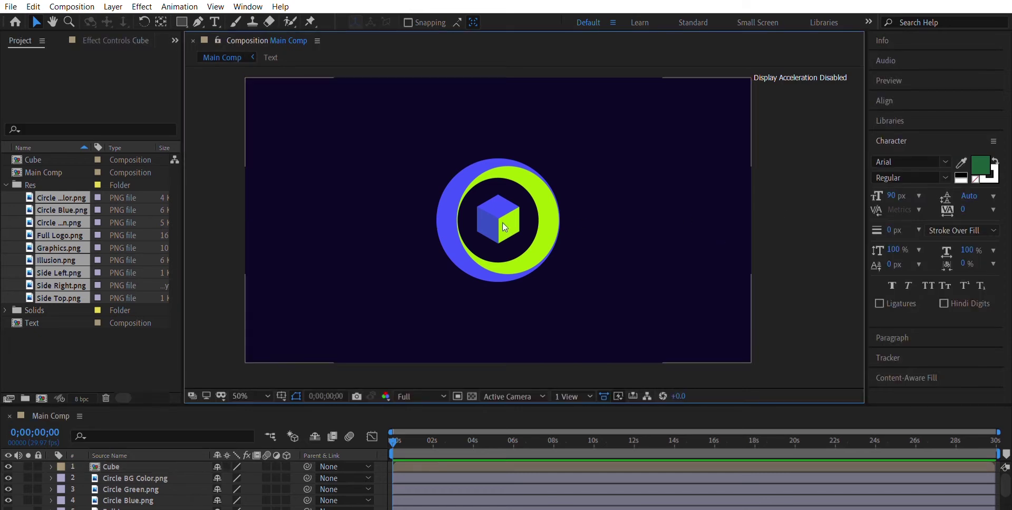
Resize the timeline area so all seven layers show, and go through the selection from Circle BG Color.png down to Full Logo.png.
{"action": "left_click", "coordinate": [159, 479]}
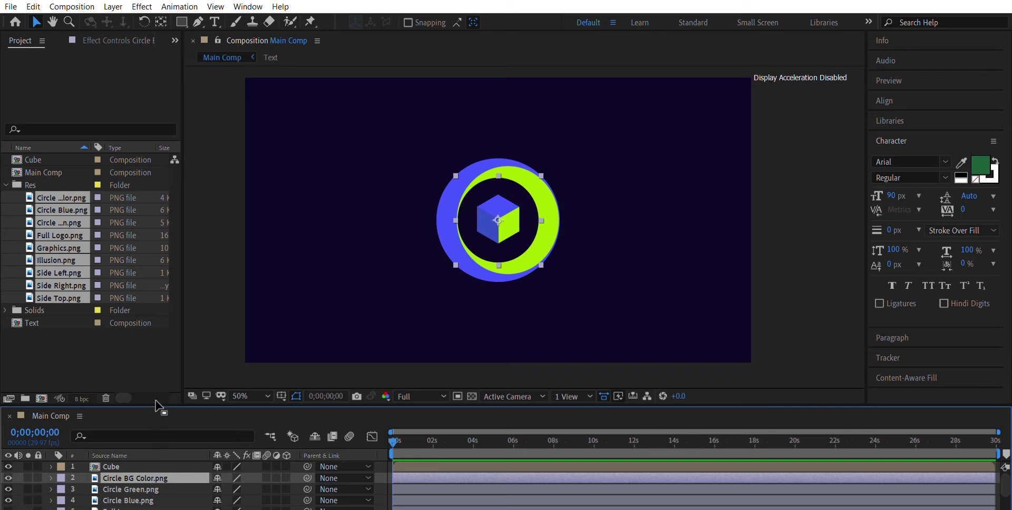
{"action": "left_click_drag", "start_coordinate": [160, 403], "coordinate": [168, 344]}
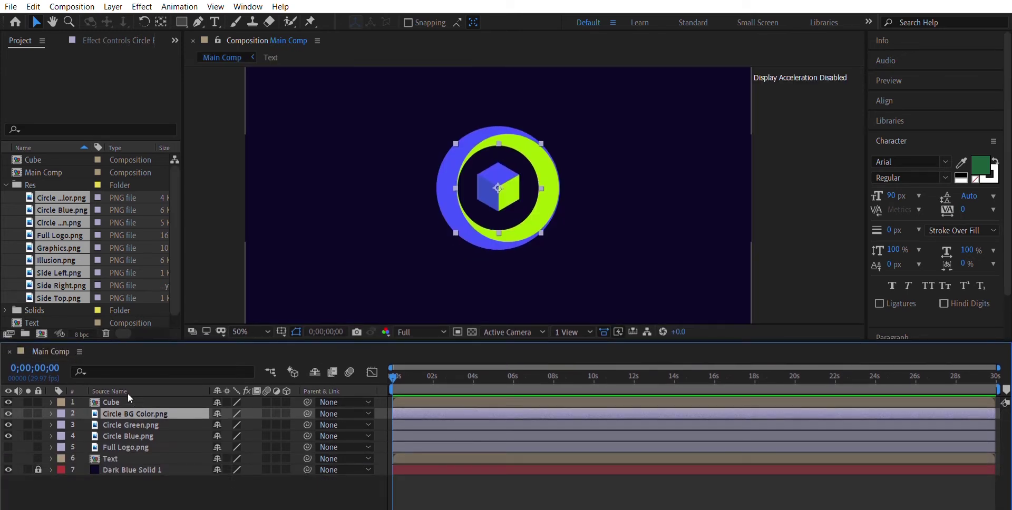
{"action": "key", "text": "ctrl+Down"}
{"action": "key", "text": "ctrl+Down"}
{"action": "key", "text": "ctrl+Down"}
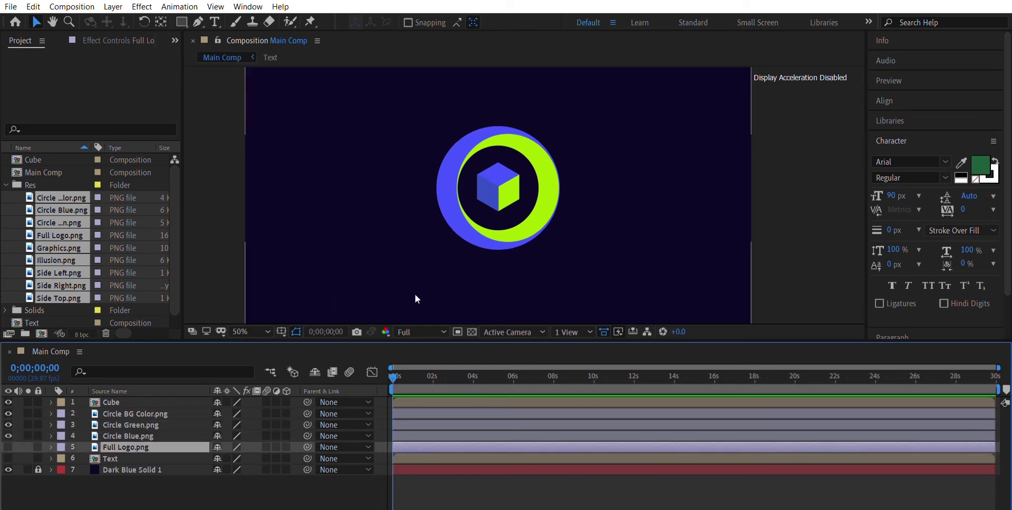
{"action": "left_click_drag", "start_coordinate": [419, 343], "coordinate": [419, 365]}
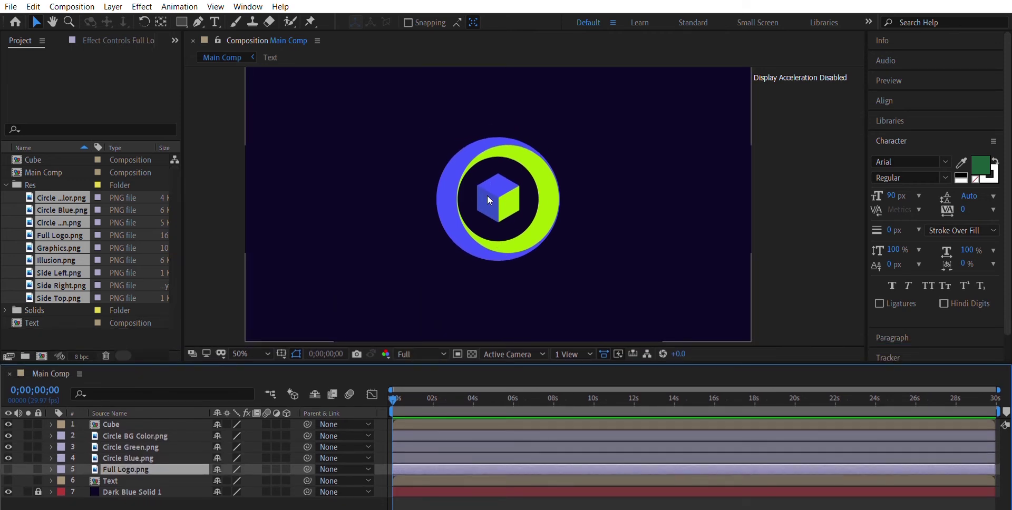
Hide the Cube layer and move the current time to 0;00;01;28.
{"action": "scroll", "coordinate": [487, 195], "scroll_direction": "down", "scroll_amount": 1}
{"action": "left_click", "coordinate": [511, 193]}
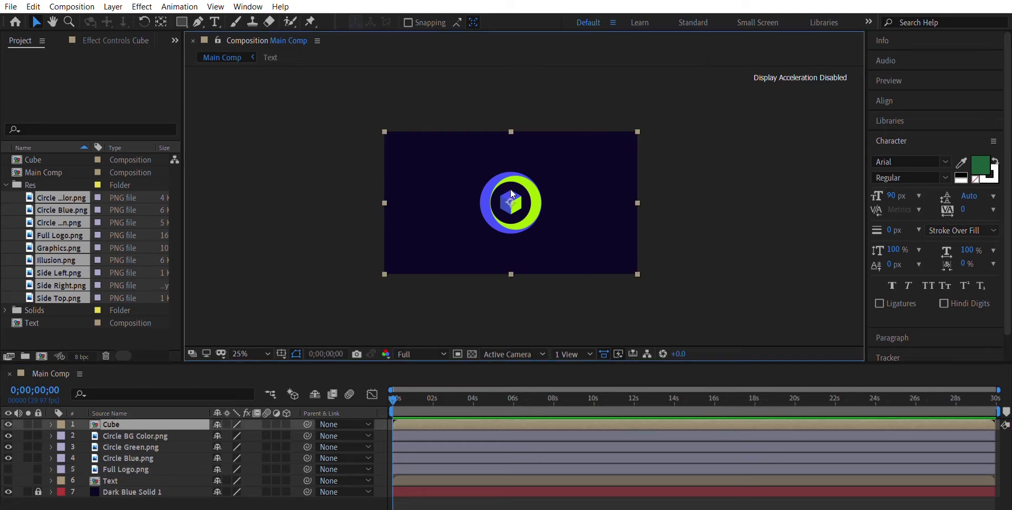
{"action": "left_click", "coordinate": [8, 425]}
{"action": "scroll", "coordinate": [480, 235], "scroll_direction": "up", "scroll_amount": 1}
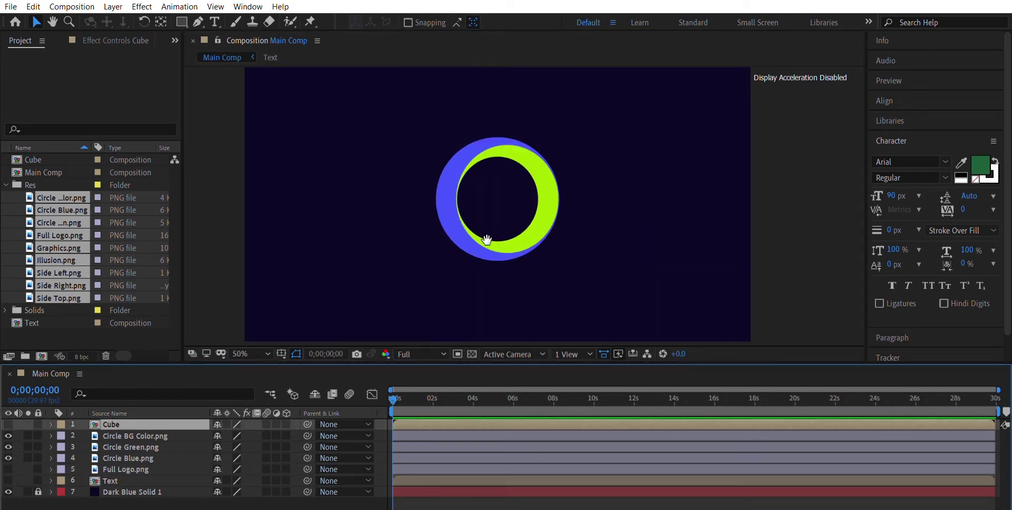
{"action": "left_click_drag", "start_coordinate": [488, 240], "coordinate": [481, 239]}
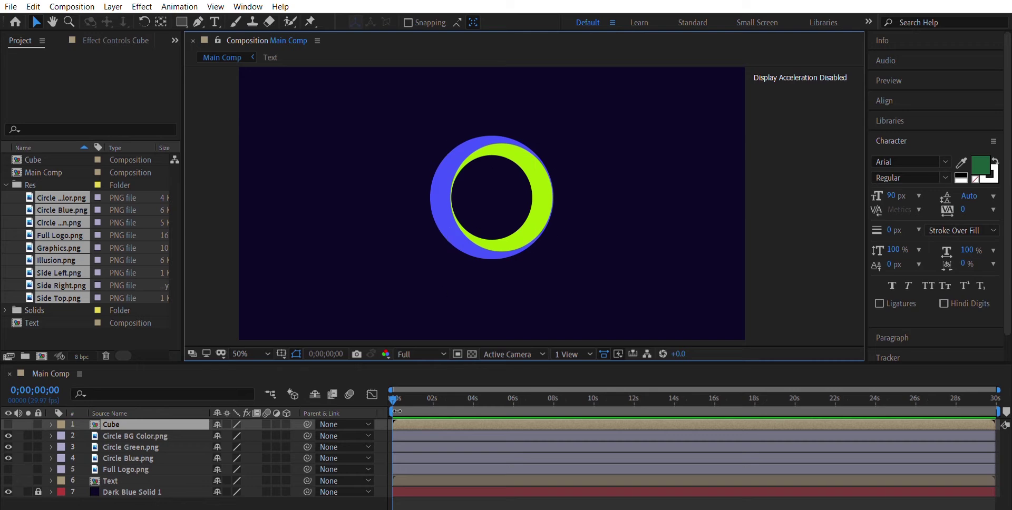
{"action": "left_click_drag", "start_coordinate": [407, 390], "coordinate": [432, 390]}
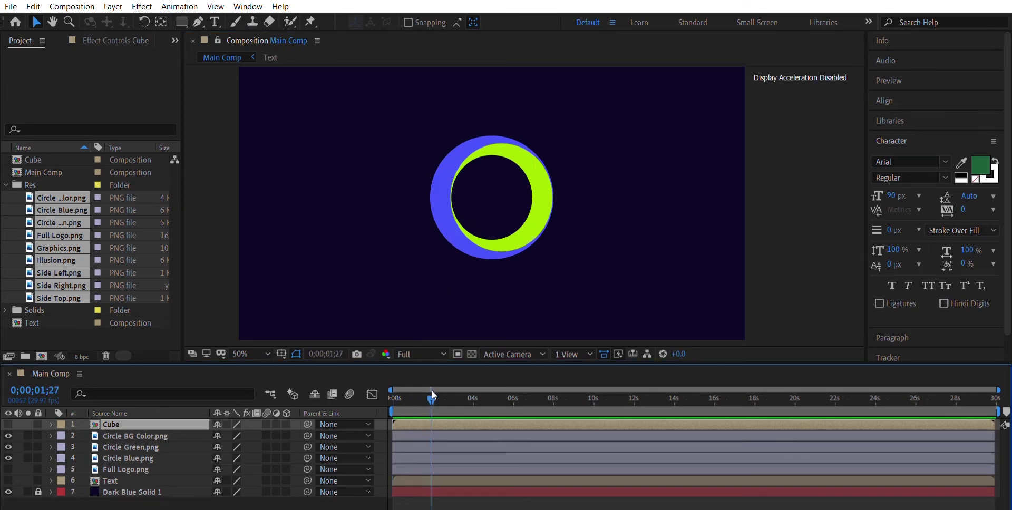
Add Position keyframes at 0;00;02;02 to the Circle BG Color.png, Circle Green.png and Circle Blue.png layers.
{"action": "key", "text": "ctrl+Down"}
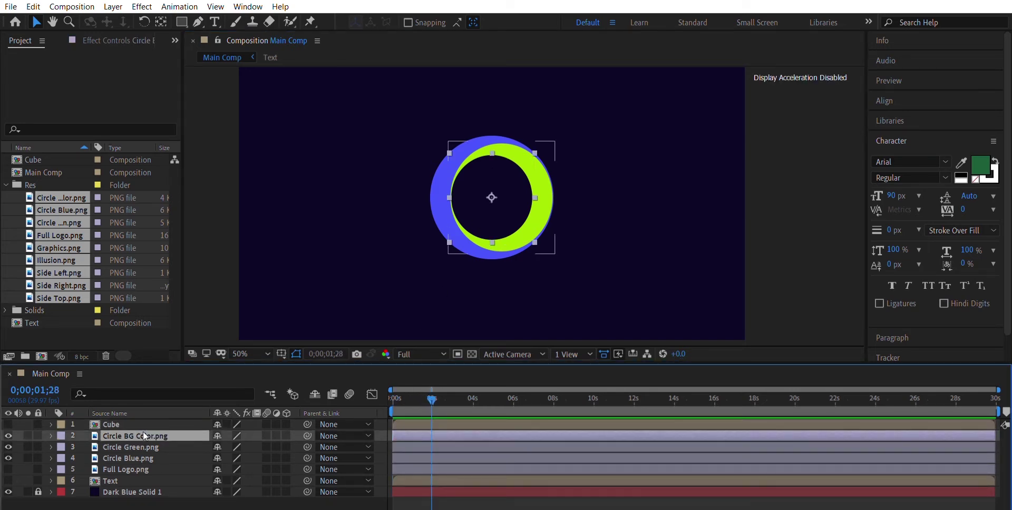
{"action": "key", "text": "ctrl+Down"}
{"action": "key", "text": "ctrl+Down"}
{"action": "key", "text": "ctrl+Up"}
{"action": "key", "text": "ctrl+Up"}
{"action": "key", "text": "ctrl+shift+Down"}
{"action": "key", "text": "ctrl+shift+Down"}
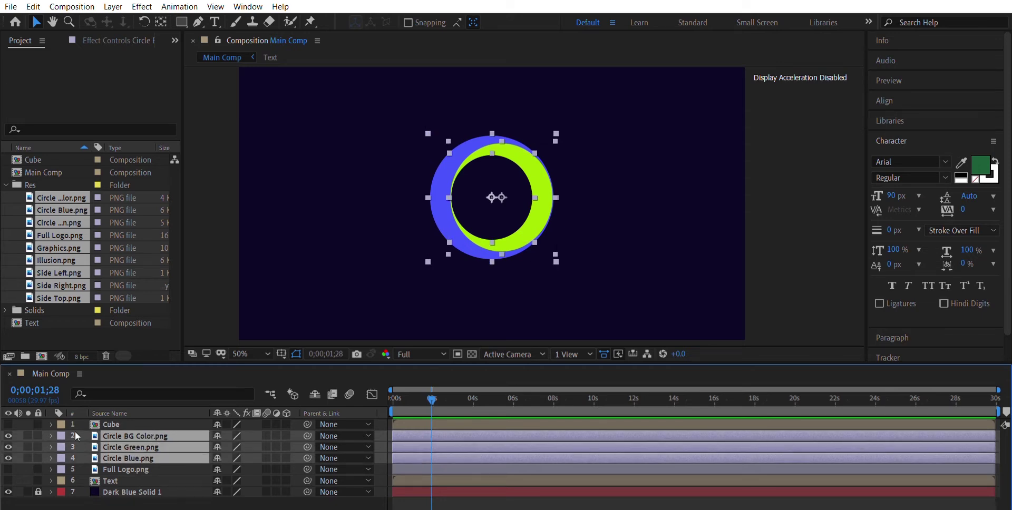
{"action": "key", "text": "p"}
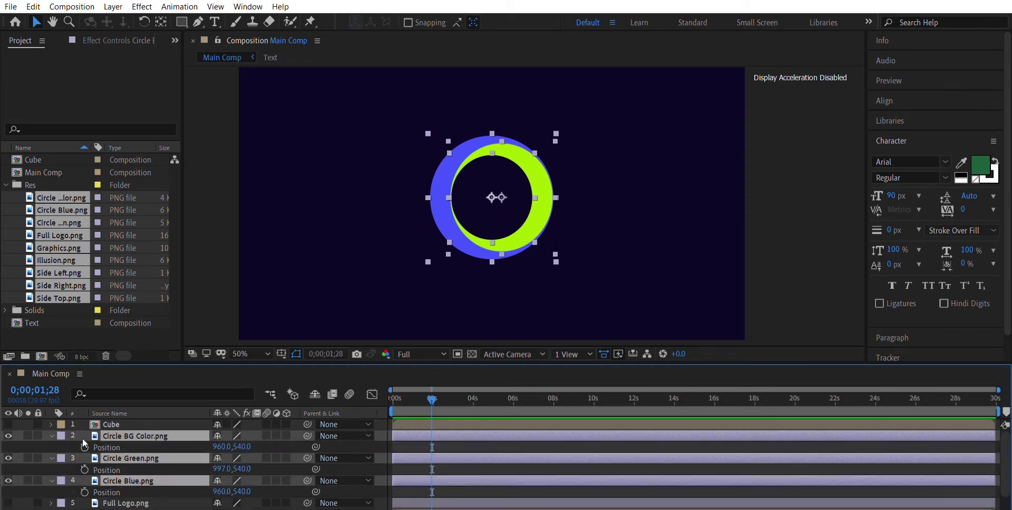
{"action": "left_click_drag", "start_coordinate": [432, 393], "coordinate": [435, 393]}
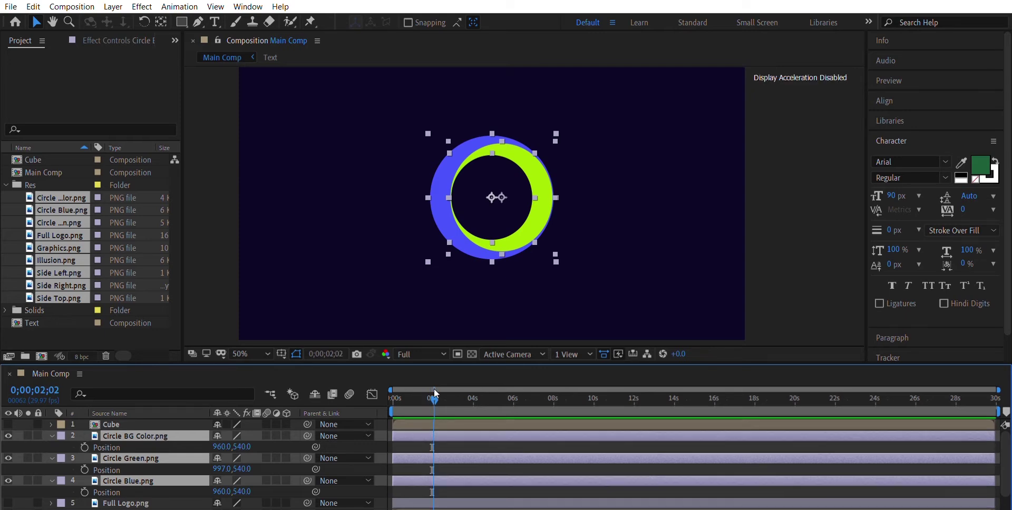
{"action": "key", "text": "alt+shift+p"}
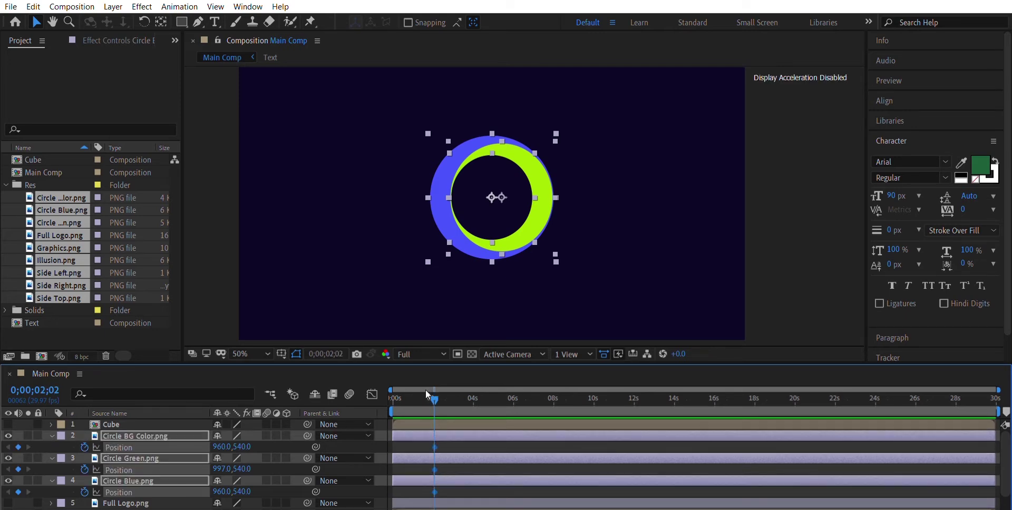
At 0;00;00;27, move Circle Green.png off the frame's right side to 2153, 540 and Circle BG Color.png off the left side to -200, 540.
{"action": "left_click_drag", "start_coordinate": [439, 393], "coordinate": [412, 393]}
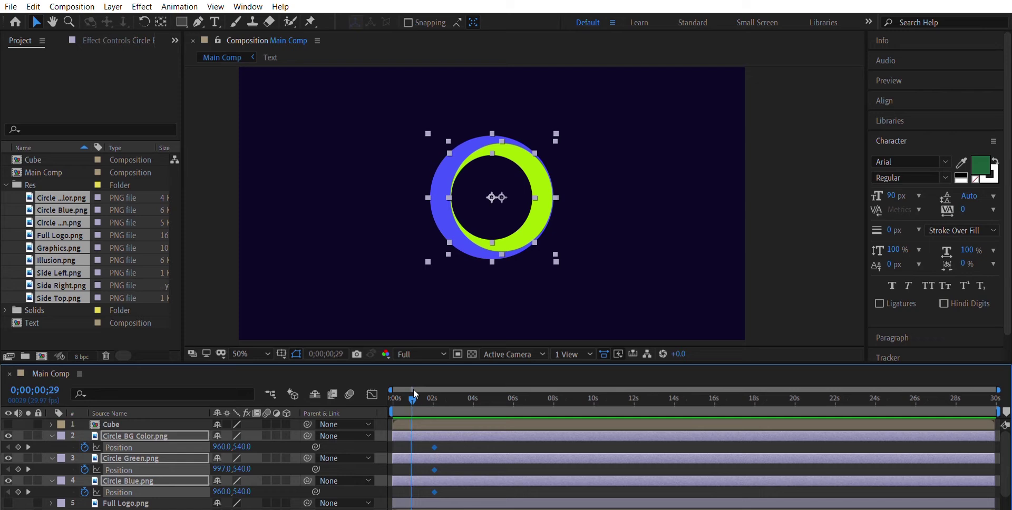
{"action": "left_click", "coordinate": [478, 440]}
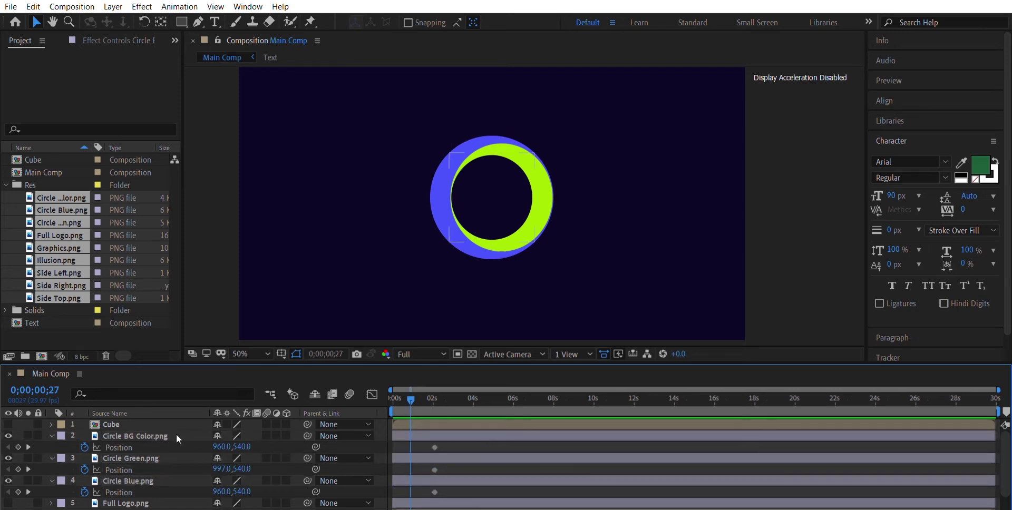
{"action": "left_click", "coordinate": [159, 458]}
{"action": "left_click_drag", "start_coordinate": [527, 227], "coordinate": [830, 227]}
{"action": "left_click", "coordinate": [475, 218]}
{"action": "left_click_drag", "start_coordinate": [506, 211], "coordinate": [200, 213]}
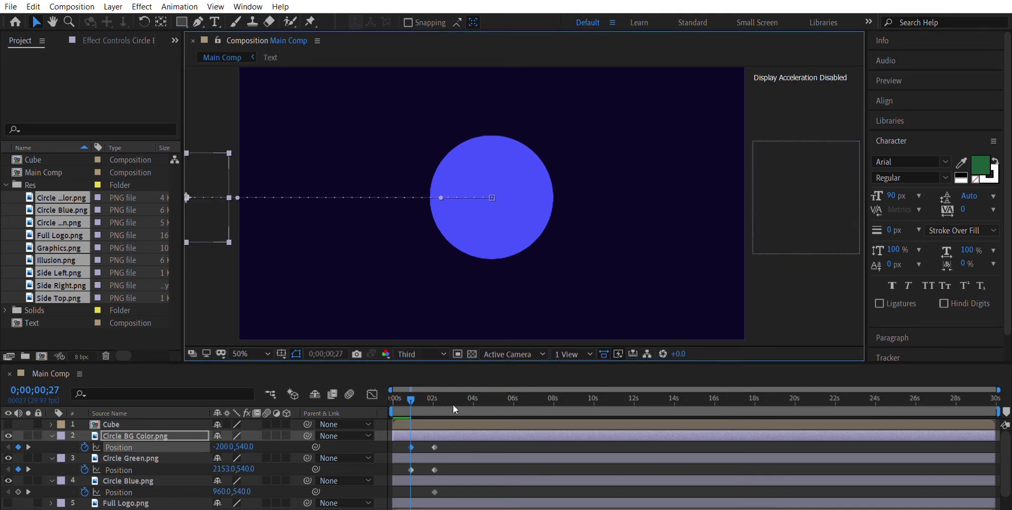
Preview the green and background-color circles sliding in over the blue circle.
{"action": "left_click_drag", "start_coordinate": [411, 399], "coordinate": [396, 388]}
{"action": "key", "text": "space"}
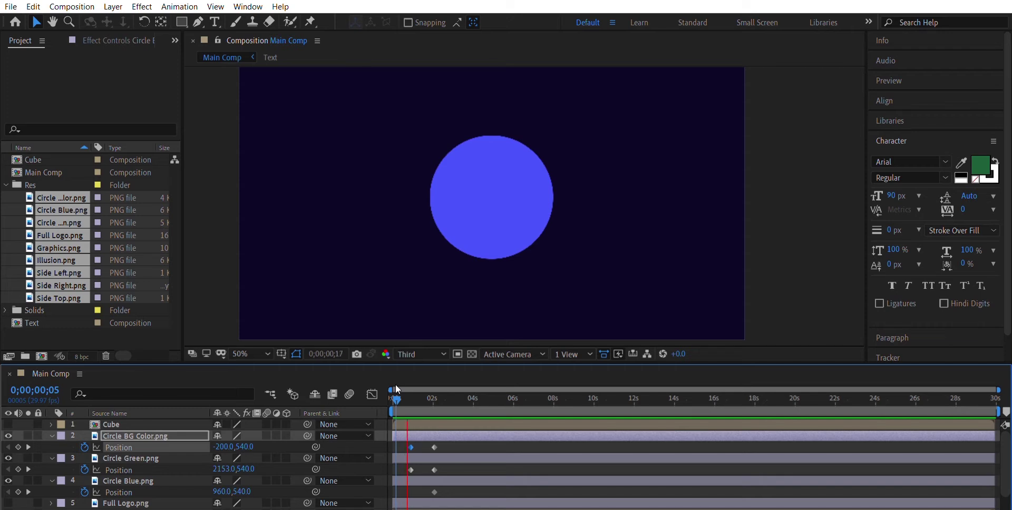
{"action": "key", "text": "space"}
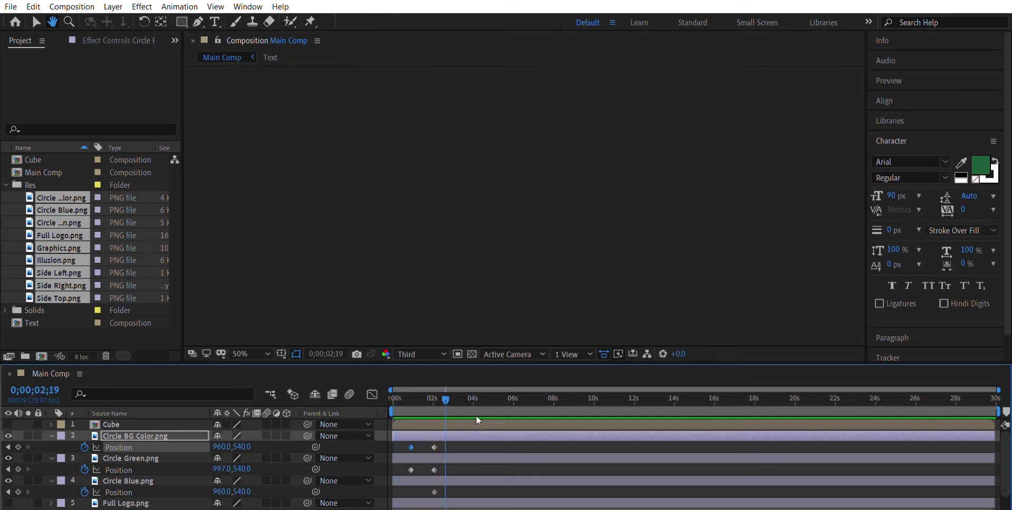
{"action": "left_click_drag", "start_coordinate": [438, 385], "coordinate": [408, 387]}
{"action": "key", "text": "space"}
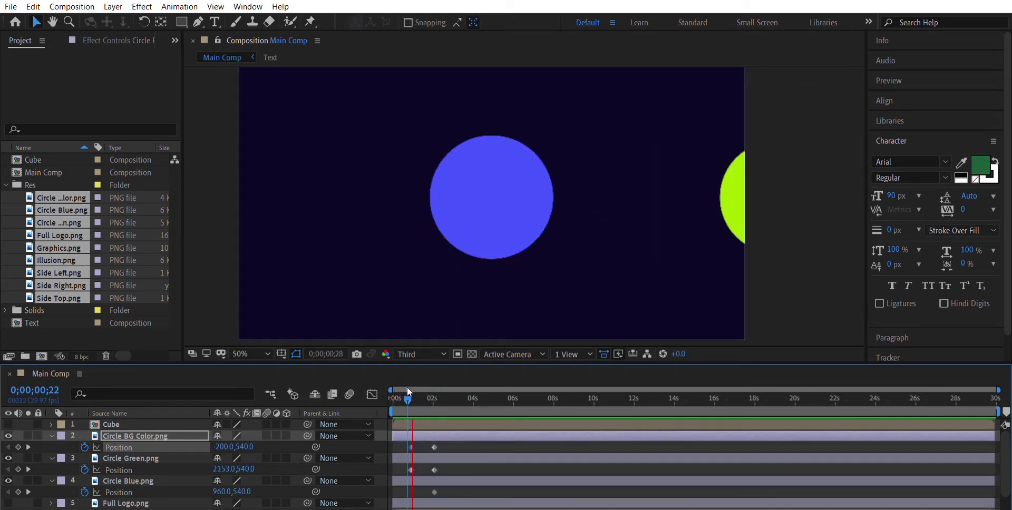
{"action": "key", "text": "space"}
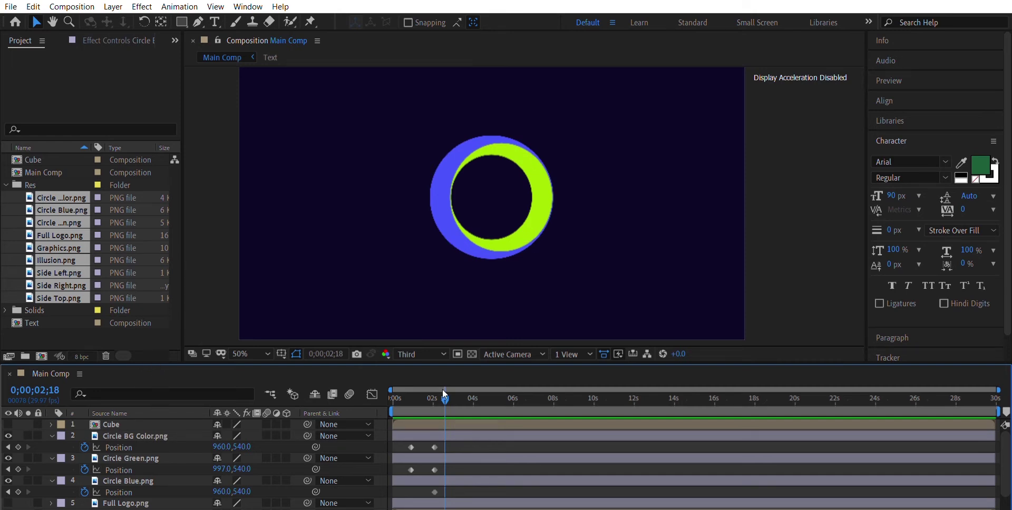
Return to the composition start, collapse Circle BG Color.png and Circle Green.png, and show the Scale property of Circle Blue.png.
{"action": "left_click", "coordinate": [413, 398]}
{"action": "left_click_drag", "start_coordinate": [404, 398], "coordinate": [393, 397]}
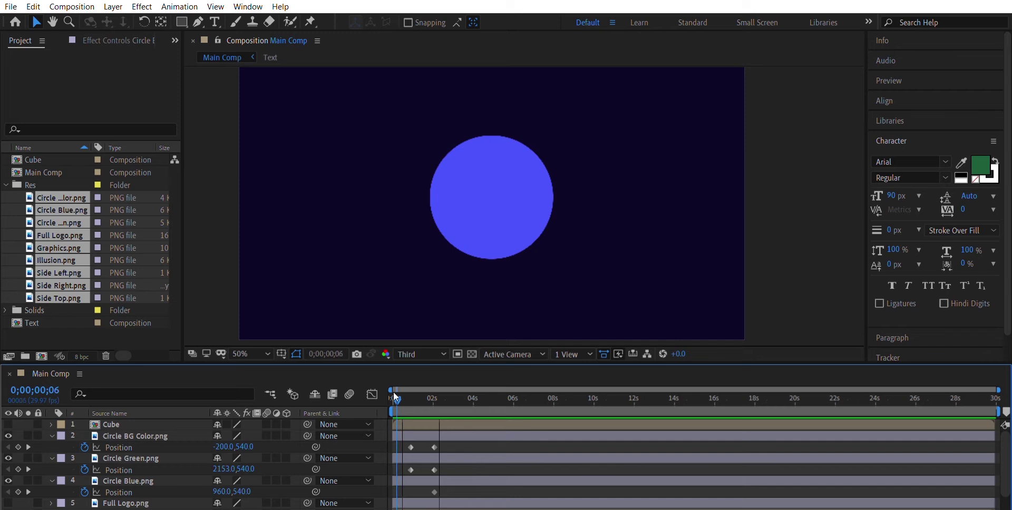
{"action": "left_click", "coordinate": [479, 224]}
{"action": "left_click", "coordinate": [51, 436]}
{"action": "left_click", "coordinate": [51, 447]}
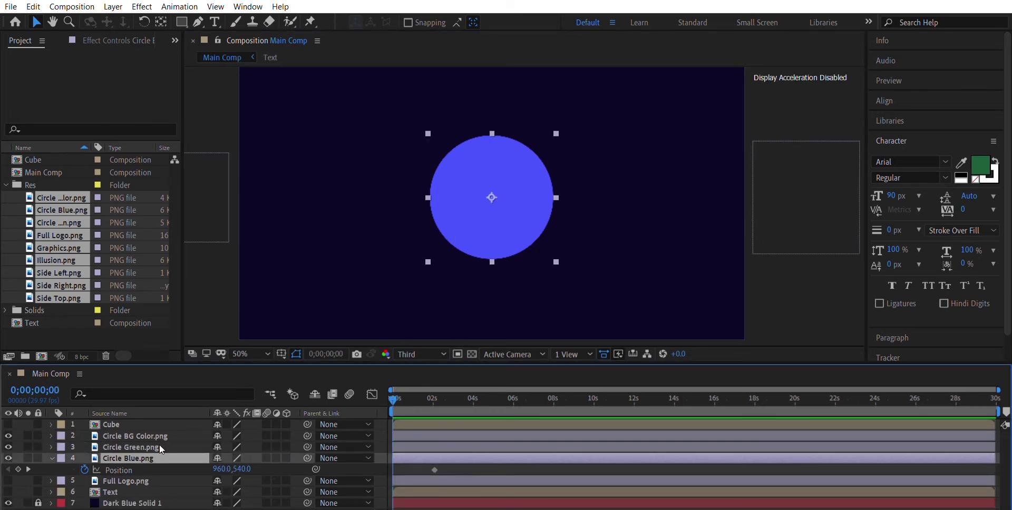
{"action": "key", "text": "s"}
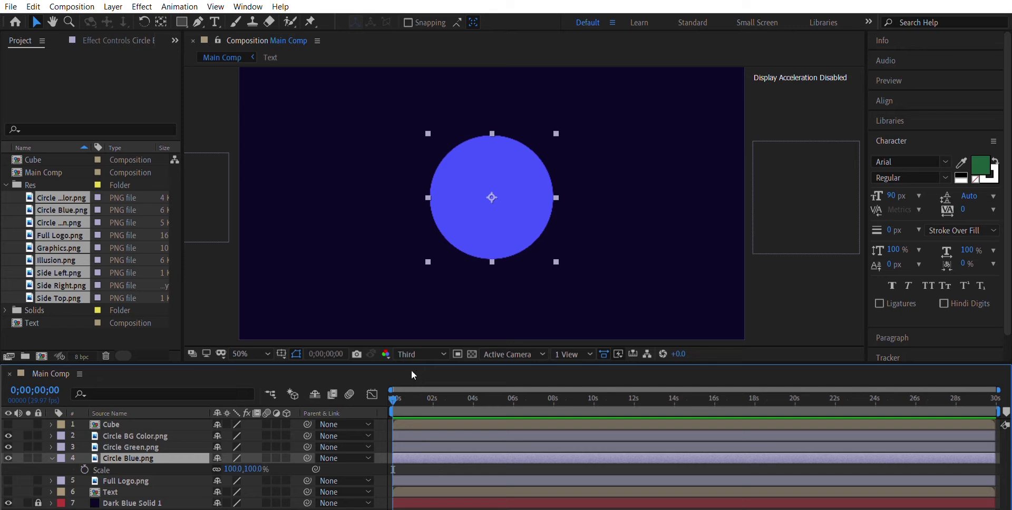
Keyframe the Scale of Circle Blue.png from 0% at 0;00;00;00 to 100% at 0;00;00;26.
{"action": "left_click_drag", "start_coordinate": [406, 396], "coordinate": [410, 398]}
{"action": "left_click", "coordinate": [85, 469]}
{"action": "left_click_drag", "start_coordinate": [408, 398], "coordinate": [392, 398]}
{"action": "left_click_drag", "start_coordinate": [237, 470], "coordinate": [242, 458]}
{"action": "left_click", "coordinate": [232, 469]}
{"action": "type", "text": "0"}
{"action": "key", "text": "Return"}
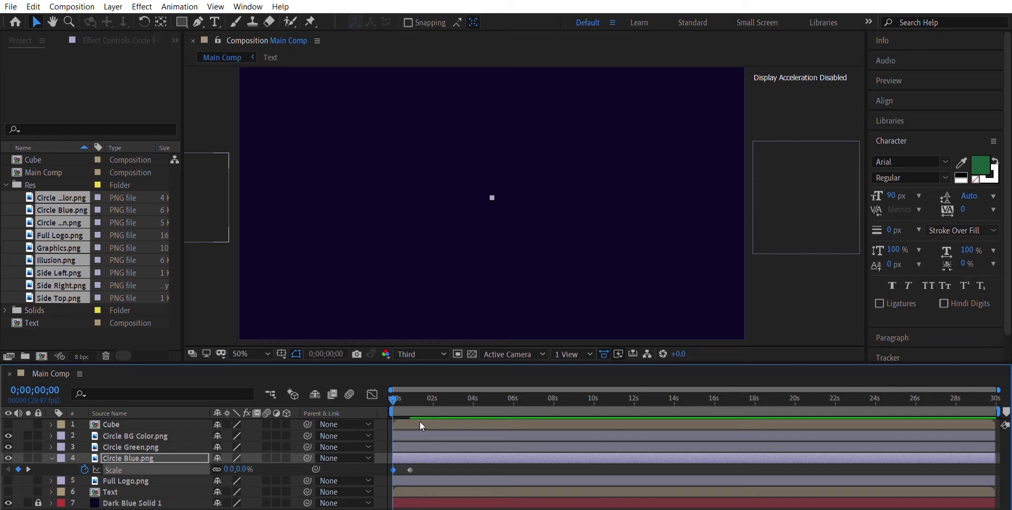
Play back the blue circle's scale-up from the composition start.
{"action": "left_click", "coordinate": [431, 468]}
{"action": "key", "text": "space"}
{"action": "key", "text": "space"}
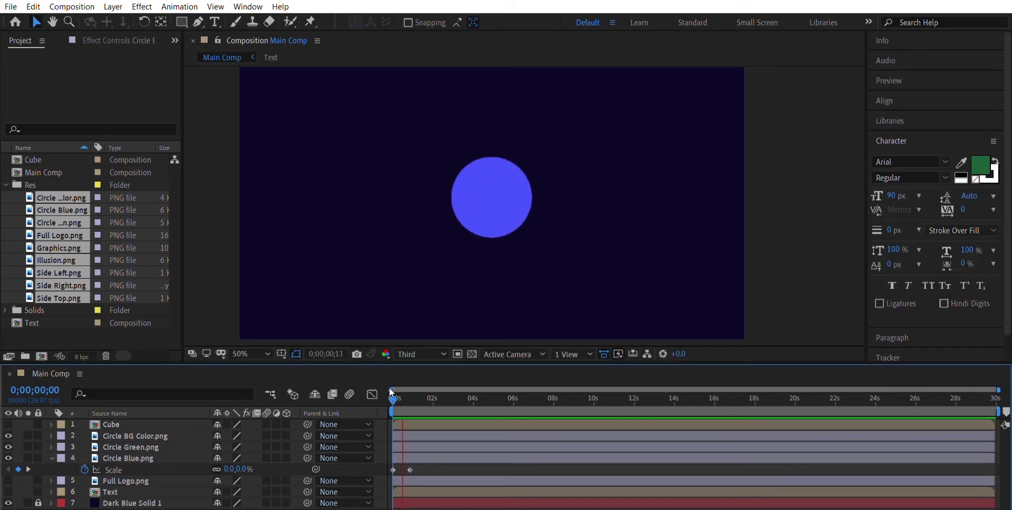
{"action": "key", "text": "space"}
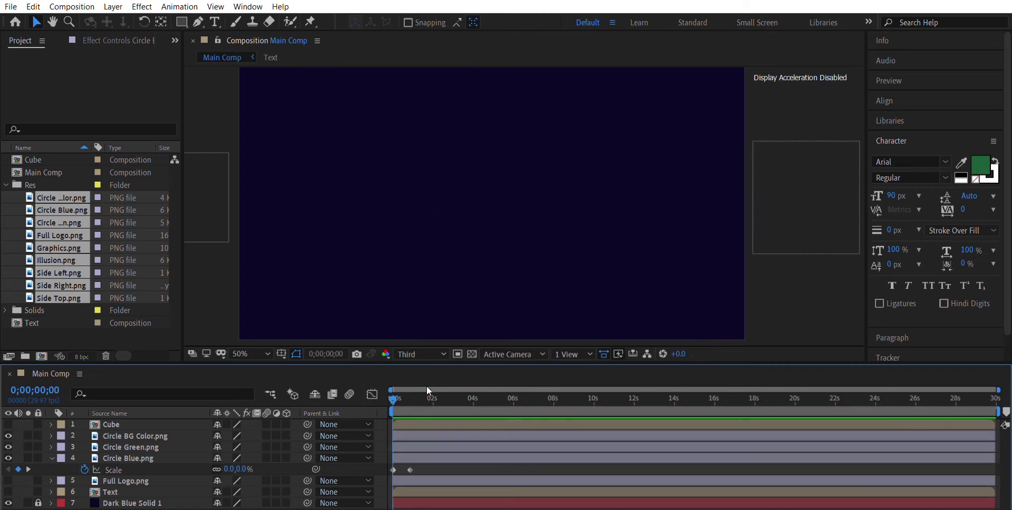
Show the Scale curve of Circle Blue.png in the Graph Editor and move its first keyframe to about frame 2.
{"action": "left_click_drag", "start_coordinate": [391, 397], "coordinate": [396, 391]}
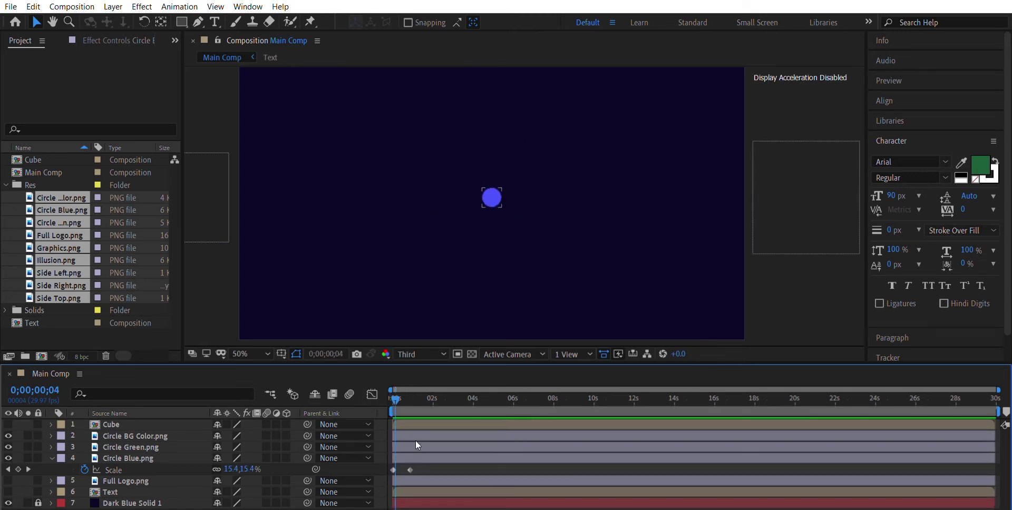
{"action": "left_click", "coordinate": [417, 454]}
{"action": "left_click", "coordinate": [167, 468]}
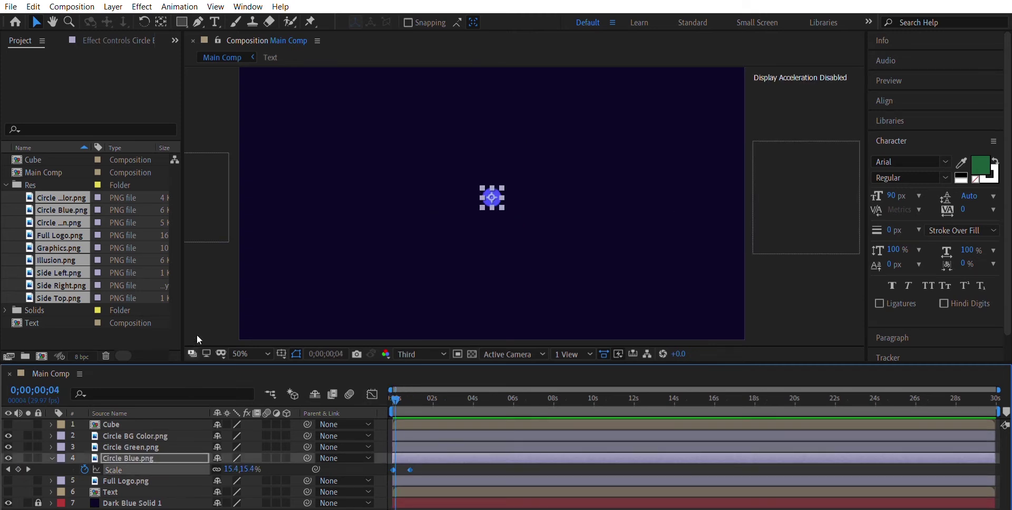
{"action": "left_click_drag", "start_coordinate": [200, 359], "coordinate": [201, 345]}
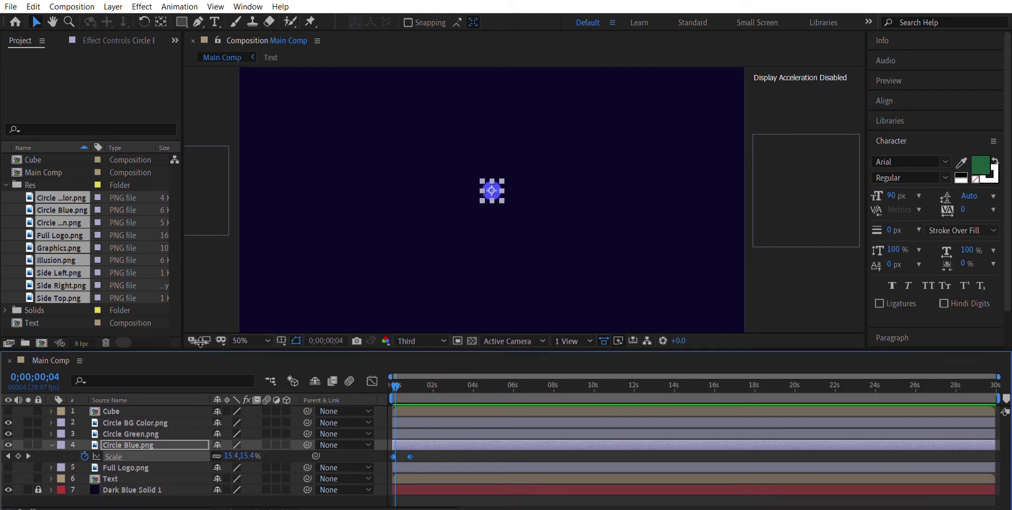
{"action": "left_click", "coordinate": [369, 373]}
{"action": "left_click_drag", "start_coordinate": [449, 509], "coordinate": [487, 507]}
{"action": "scroll", "coordinate": [475, 502], "scroll_direction": "left", "scroll_amount": 2}
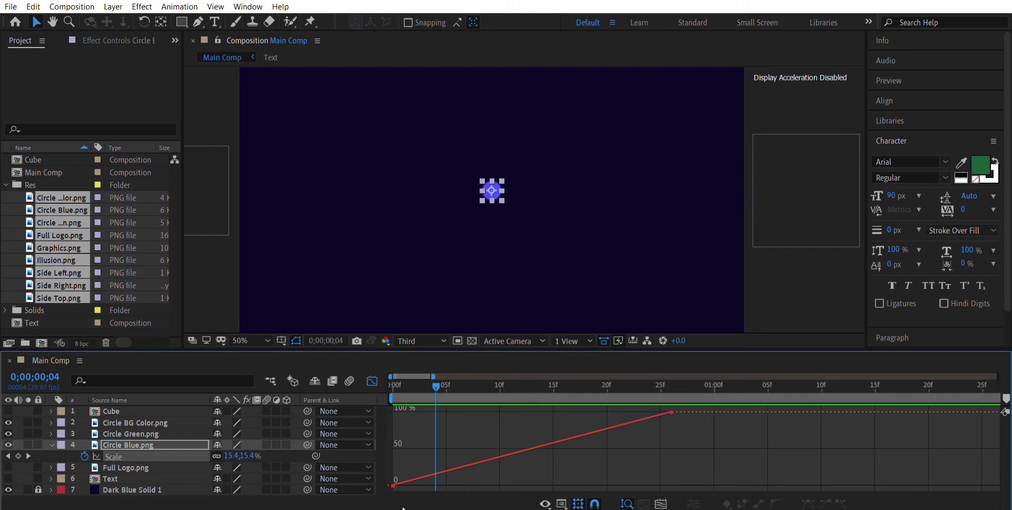
{"action": "scroll", "coordinate": [403, 509], "scroll_direction": "down", "scroll_amount": 2}
{"action": "left_click_drag", "start_coordinate": [393, 485], "coordinate": [404, 485]}
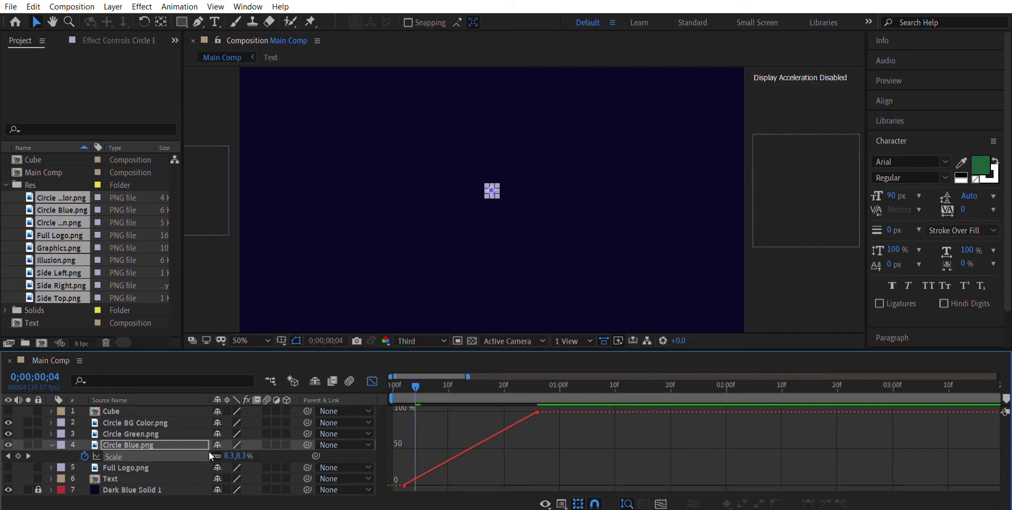
Apply Easy Ease to both Scale keyframes of Circle Blue.png.
{"action": "left_click", "coordinate": [128, 457]}
{"action": "left_click", "coordinate": [373, 380]}
{"action": "key", "text": "shift+F3"}
{"action": "left_click", "coordinate": [139, 460]}
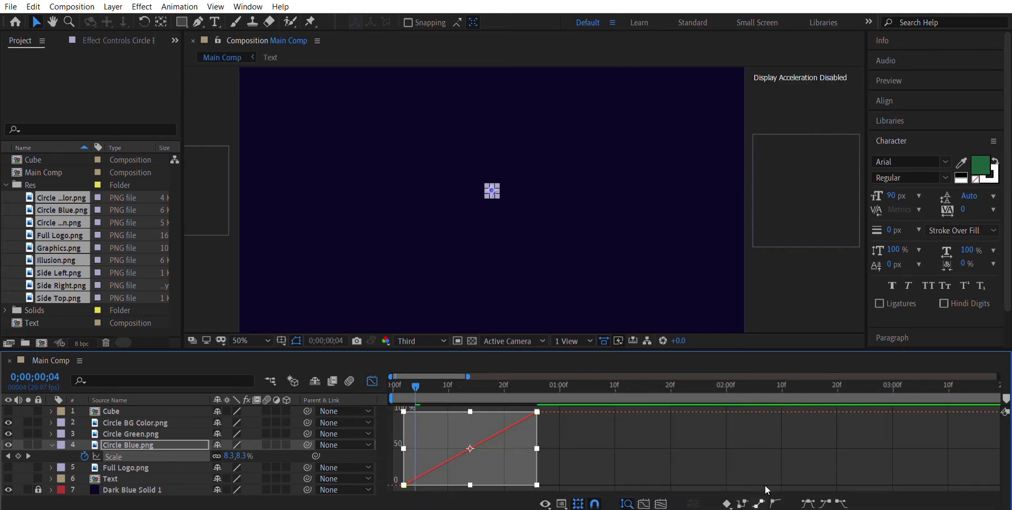
{"action": "left_click", "coordinate": [809, 502]}
{"action": "left_click", "coordinate": [558, 418]}
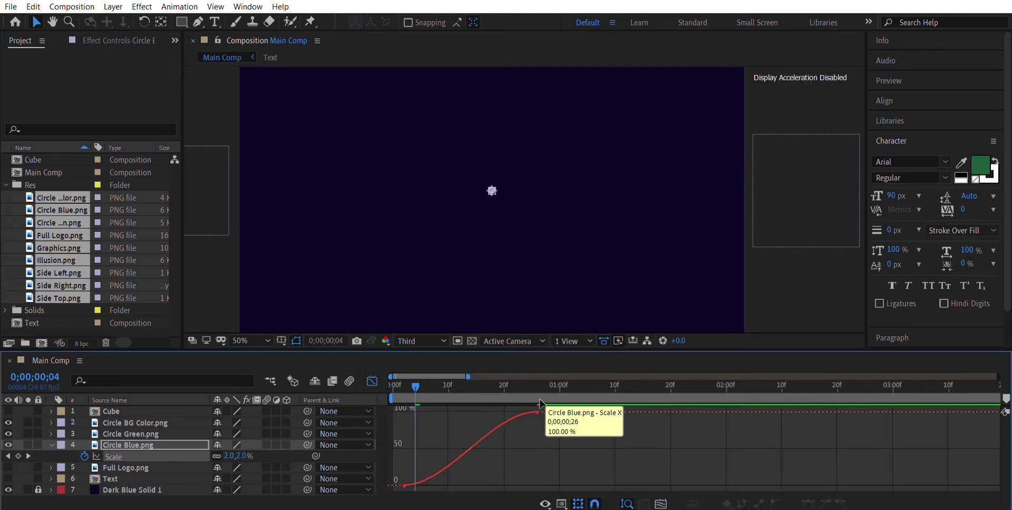
Lengthen the Scale curve's keyframe handles so it rises slowly, climbs steeply near frame 10 and levels out gradually.
{"action": "left_click", "coordinate": [538, 412]}
{"action": "left_click_drag", "start_coordinate": [493, 404], "coordinate": [407, 411]}
{"action": "left_click_drag", "start_coordinate": [449, 477], "coordinate": [477, 474]}
{"action": "left_click", "coordinate": [482, 468]}
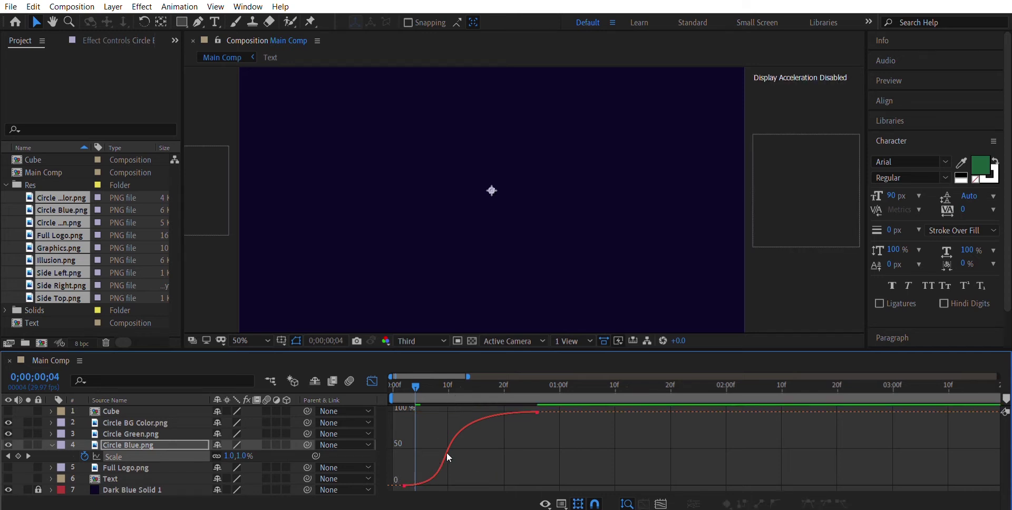
Preview the eased scale-up of Circle Blue.png, with Circle BG Color.png and Circle Green.png hidden to isolate it.
{"action": "key", "text": "space"}
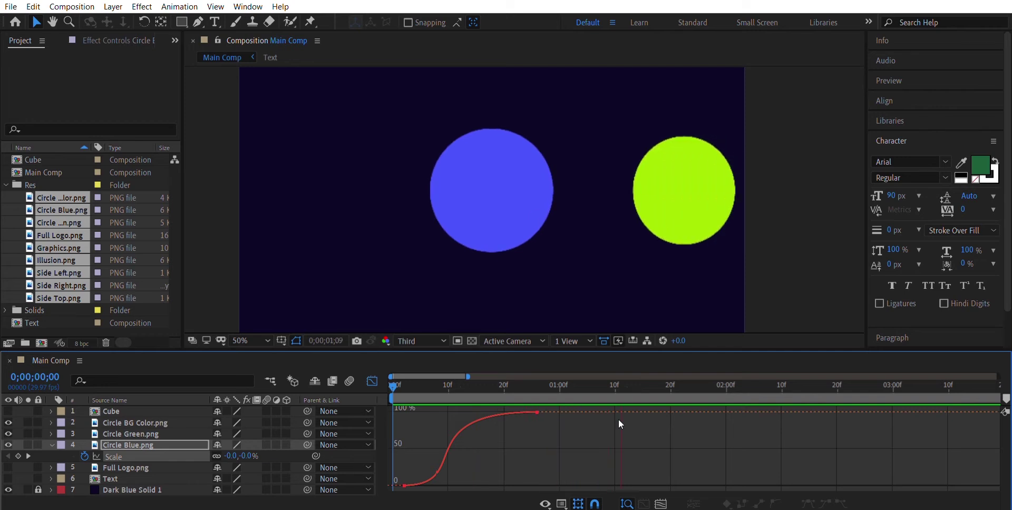
{"action": "key", "text": "space"}
{"action": "left_click_drag", "start_coordinate": [443, 384], "coordinate": [342, 374]}
{"action": "key", "text": "space"}
{"action": "key", "text": "space"}
{"action": "key", "text": "space"}
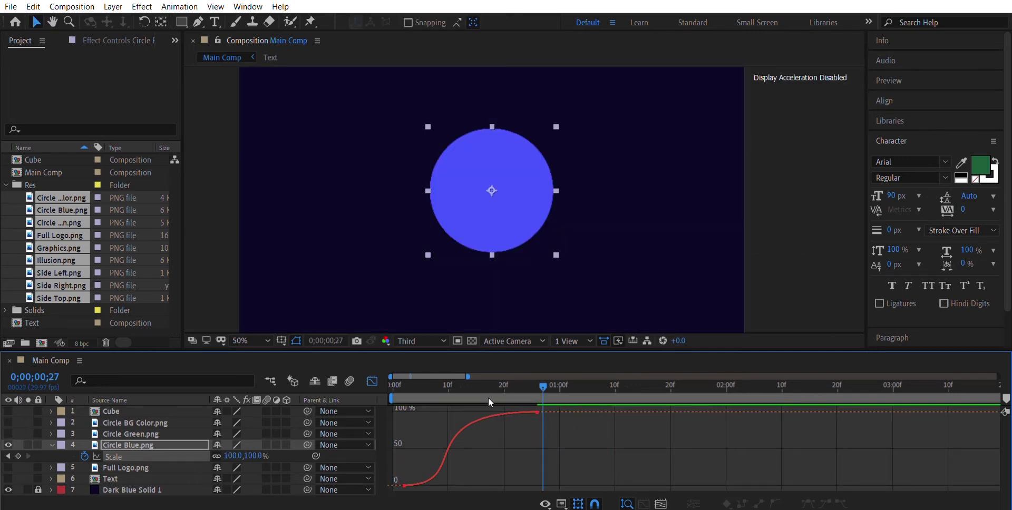
{"action": "key", "text": "space"}
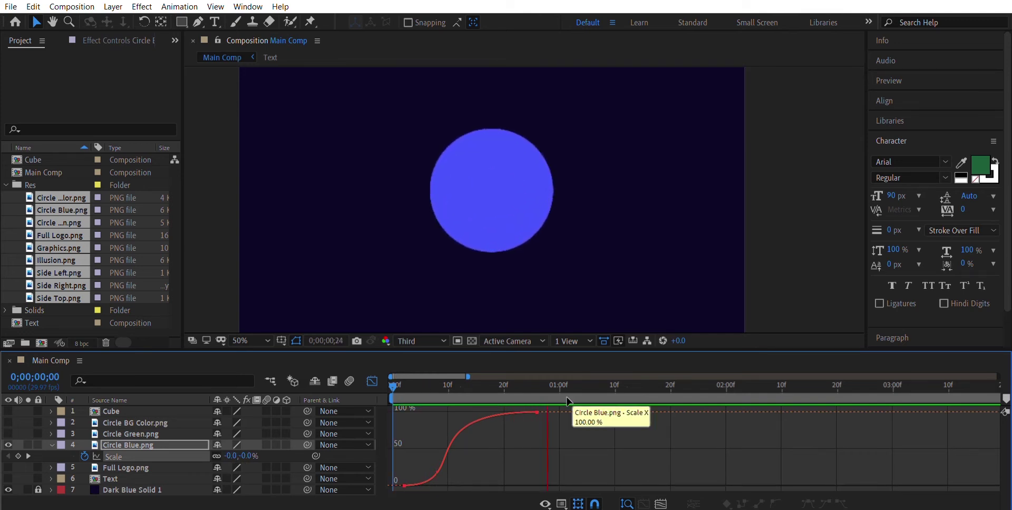
{"action": "key", "text": "space"}
{"action": "key", "text": "space"}
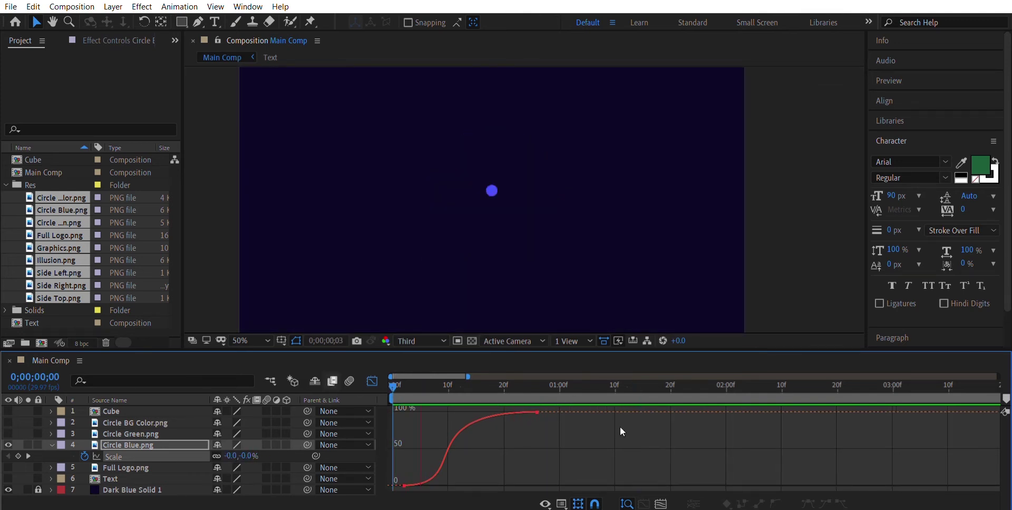
{"action": "key", "text": "space"}
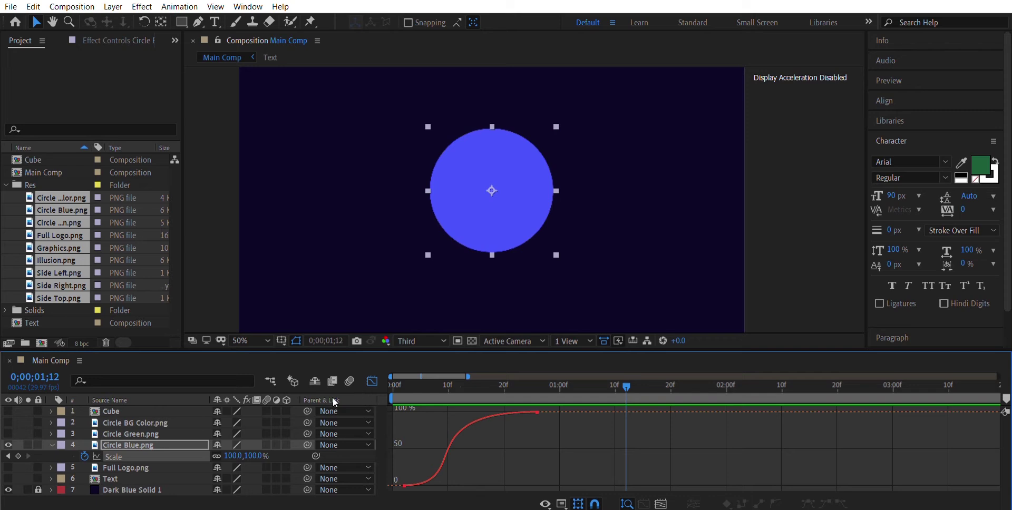
Make Circle BG Color.png and Circle Green.png visible again, and show the Position keyframes of Circle BG Color.png on the layer bars.
{"action": "left_click", "coordinate": [51, 446]}
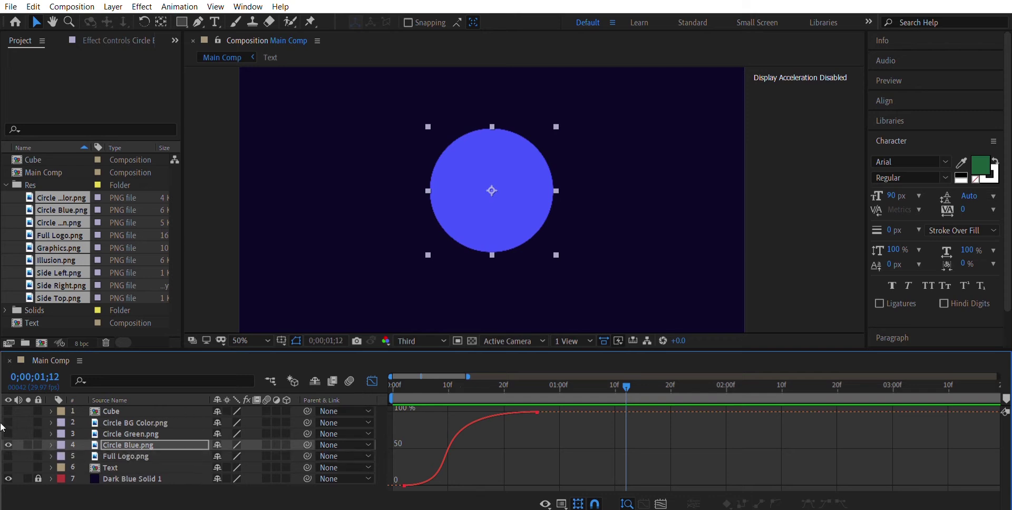
{"action": "left_click_drag", "start_coordinate": [8, 423], "coordinate": [7, 434]}
{"action": "left_click", "coordinate": [157, 425]}
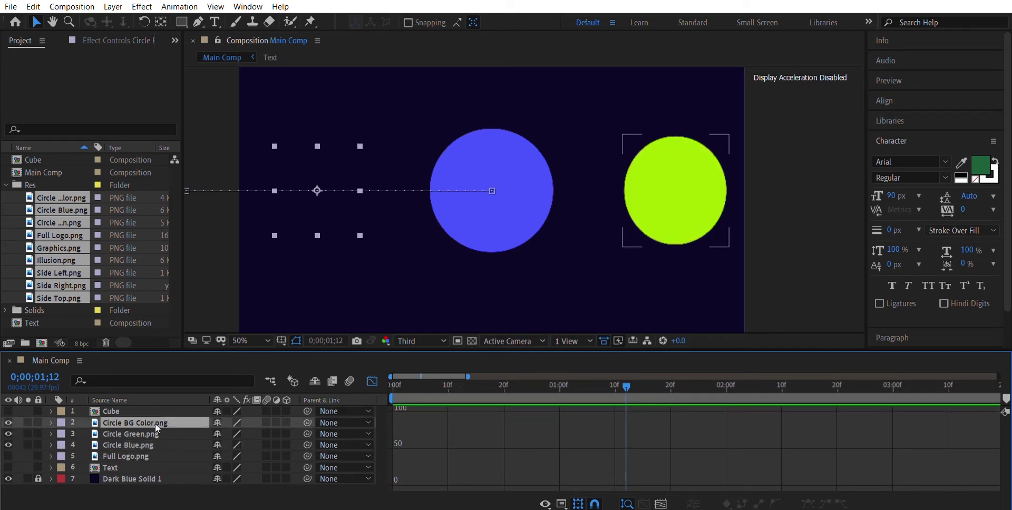
{"action": "left_click", "coordinate": [372, 381]}
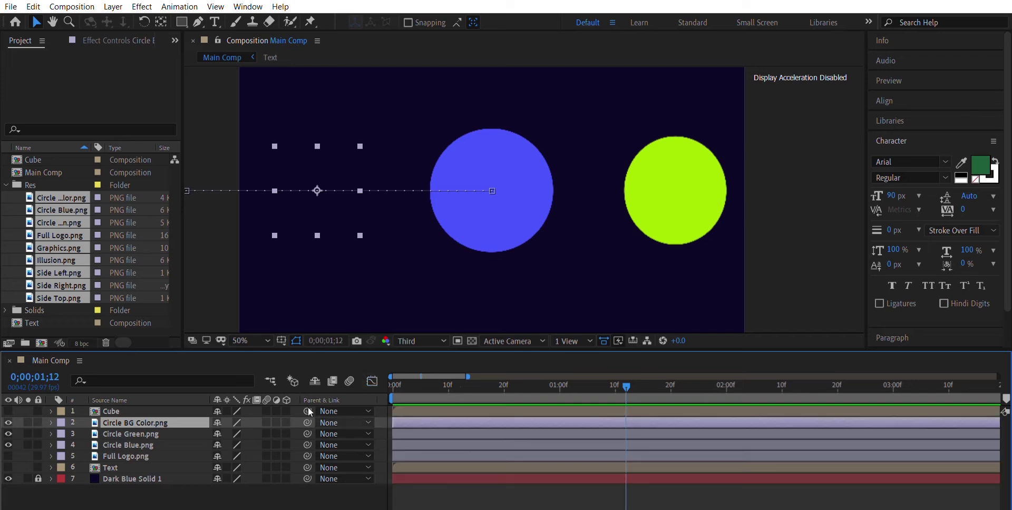
{"action": "key", "text": "p"}
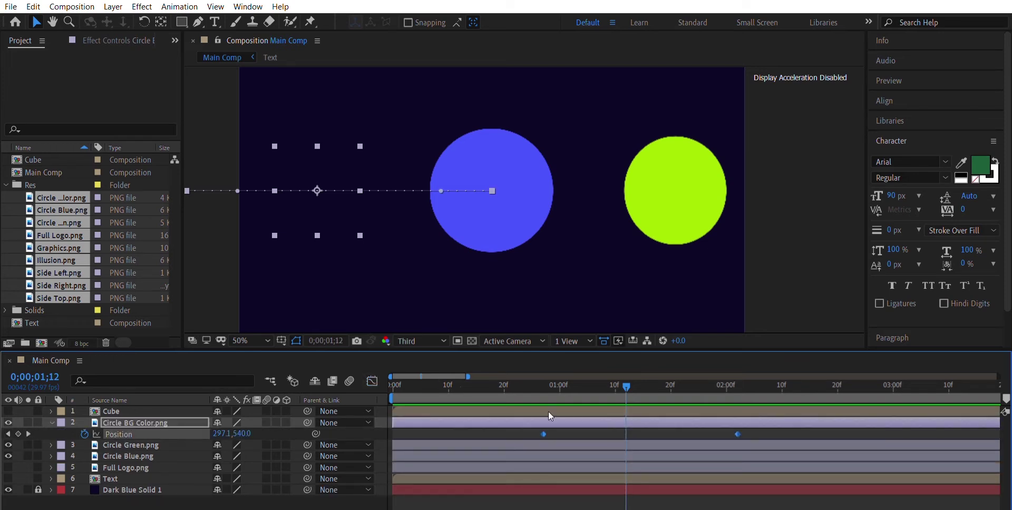
Preview the slide-in of Circle BG Color.png and Circle Green.png from frame 19, before easing their motion.
{"action": "left_click", "coordinate": [499, 380]}
{"action": "key", "text": "space"}
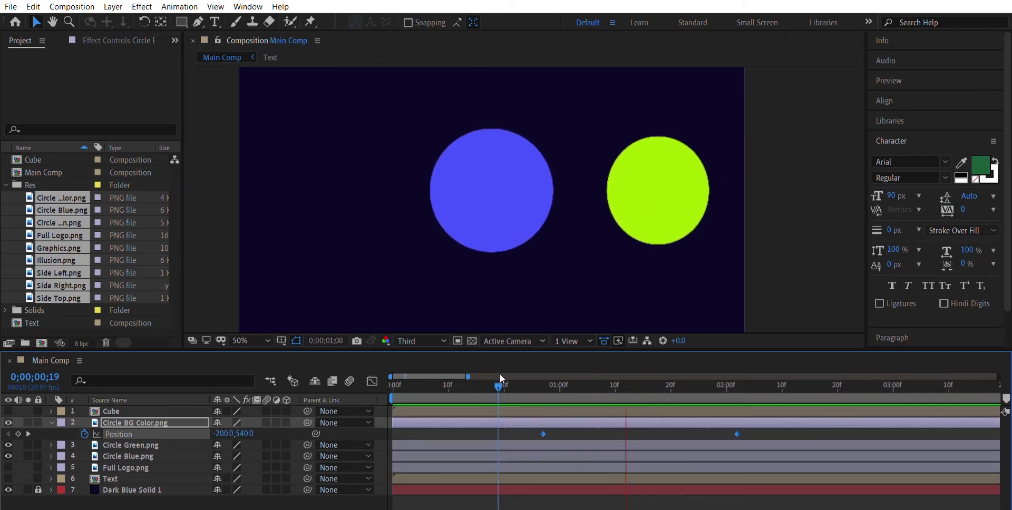
{"action": "key", "text": "space"}
{"action": "left_click", "coordinate": [538, 374]}
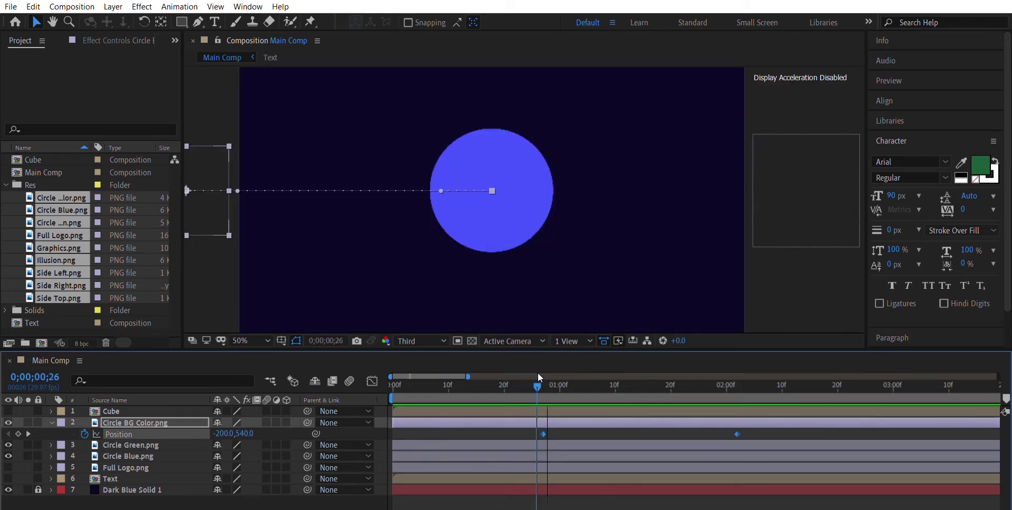
View the Position curve of Circle BG Color.png in the Graph Editor and separate the property into X and Y dimensions.
{"action": "left_click", "coordinate": [372, 381]}
{"action": "left_click", "coordinate": [552, 435]}
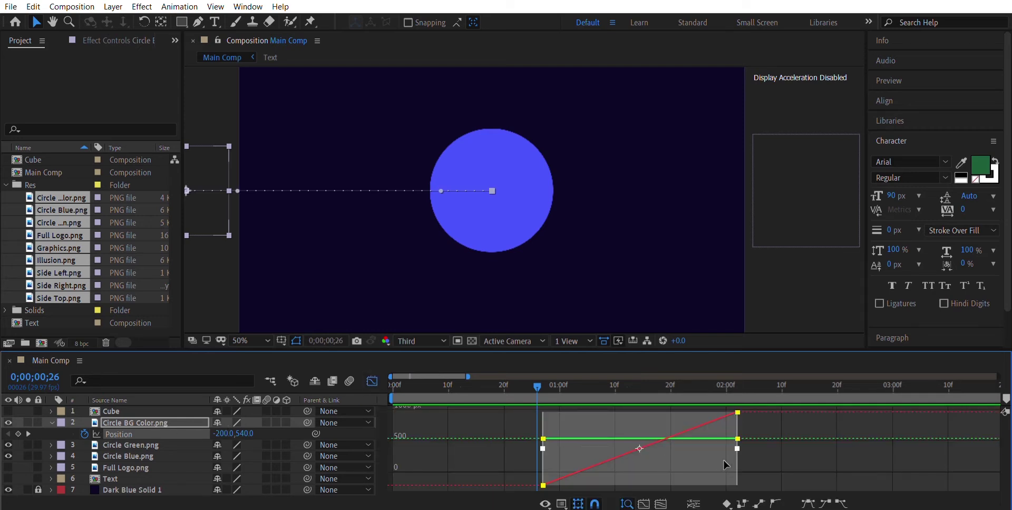
{"action": "left_click", "coordinate": [512, 444]}
{"action": "mouse_move", "coordinate": [556, 431]}
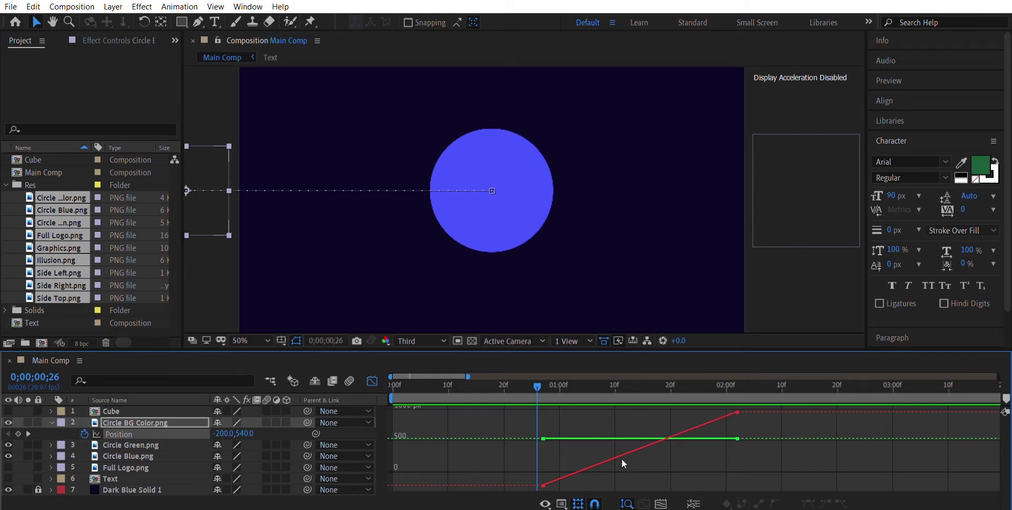
{"action": "left_click", "coordinate": [165, 430]}
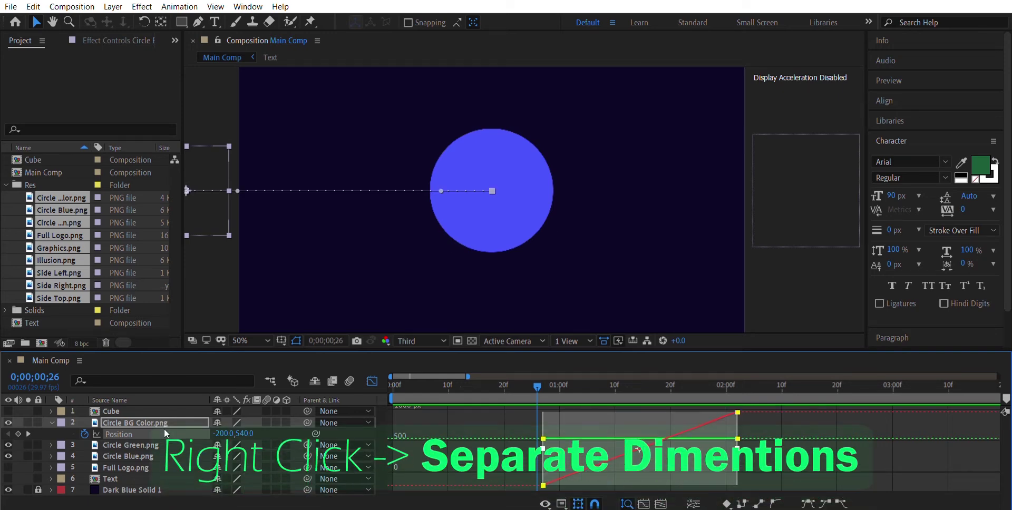
{"action": "left_click", "coordinate": [258, 268]}
{"action": "left_click", "coordinate": [262, 420]}
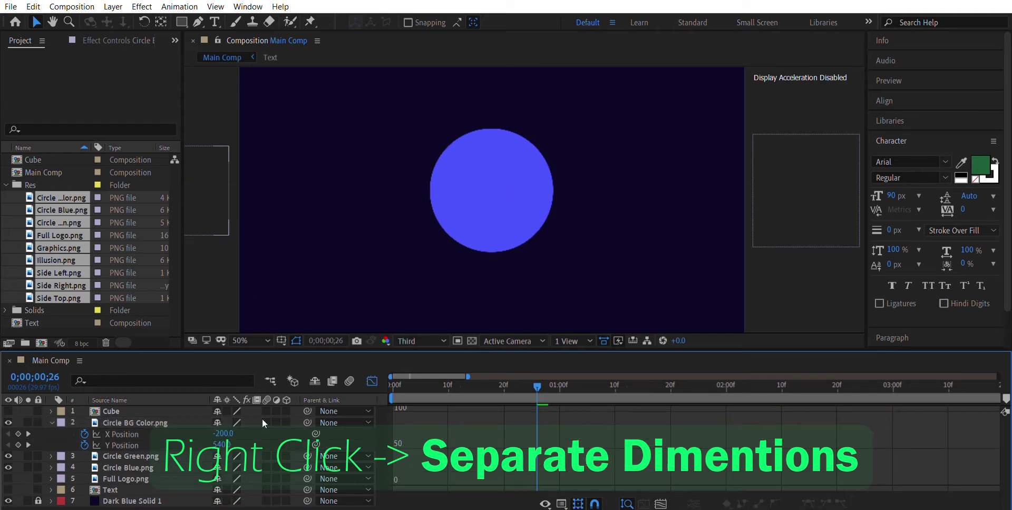
Apply Easy Ease to both X Position keyframes of Circle BG Color.png.
{"action": "left_click", "coordinate": [128, 435]}
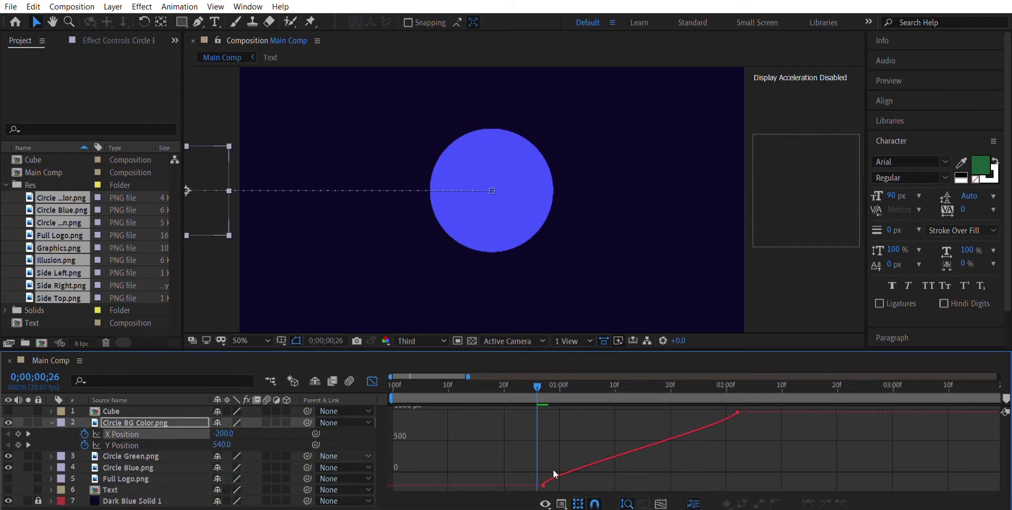
{"action": "left_click", "coordinate": [544, 483]}
{"action": "left_click", "coordinate": [737, 412], "text": "shift"}
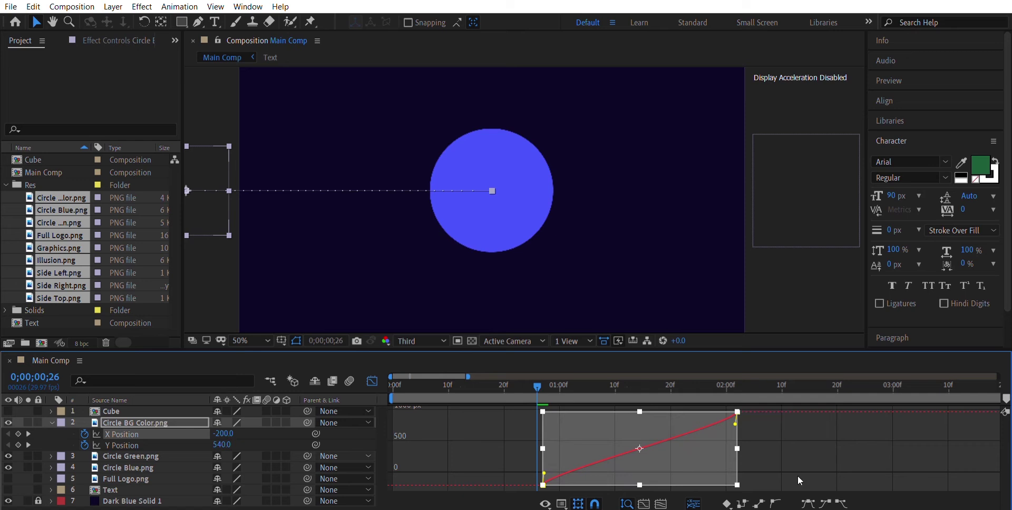
{"action": "left_click", "coordinate": [809, 501]}
{"action": "left_click", "coordinate": [803, 434]}
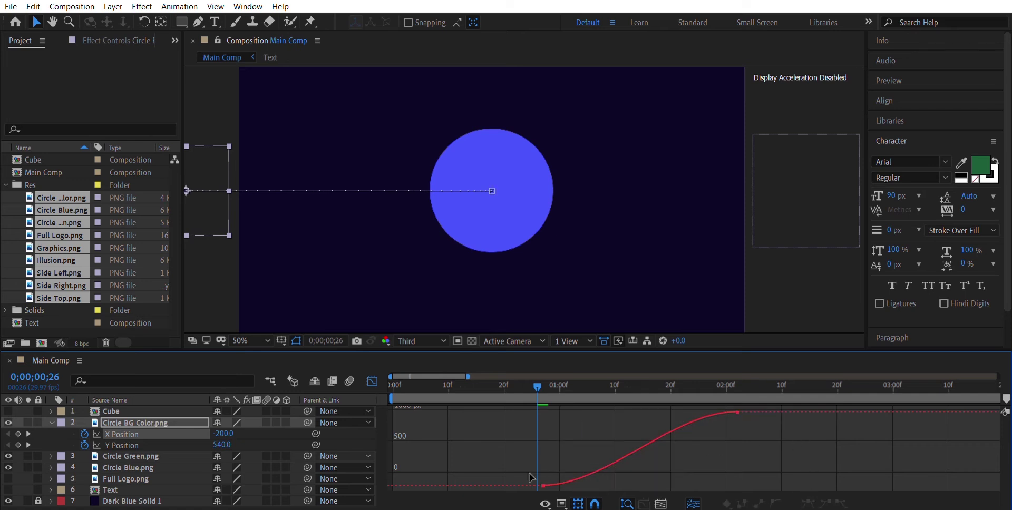
Lengthen both X Position handles of Circle BG Color.png, stretching the end handle back to the first keyframe's time, and preview the slide-in.
{"action": "left_click", "coordinate": [738, 413]}
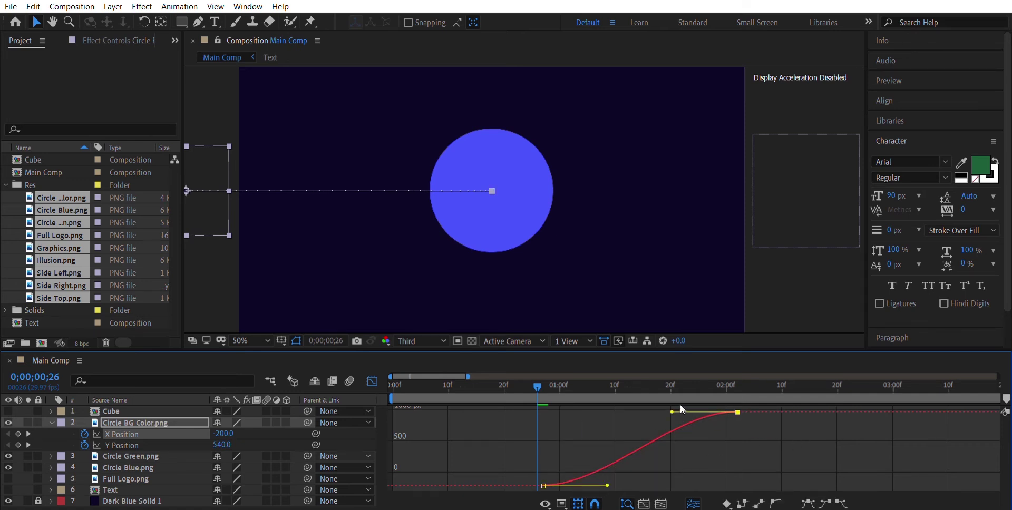
{"action": "left_click_drag", "start_coordinate": [672, 411], "coordinate": [535, 410]}
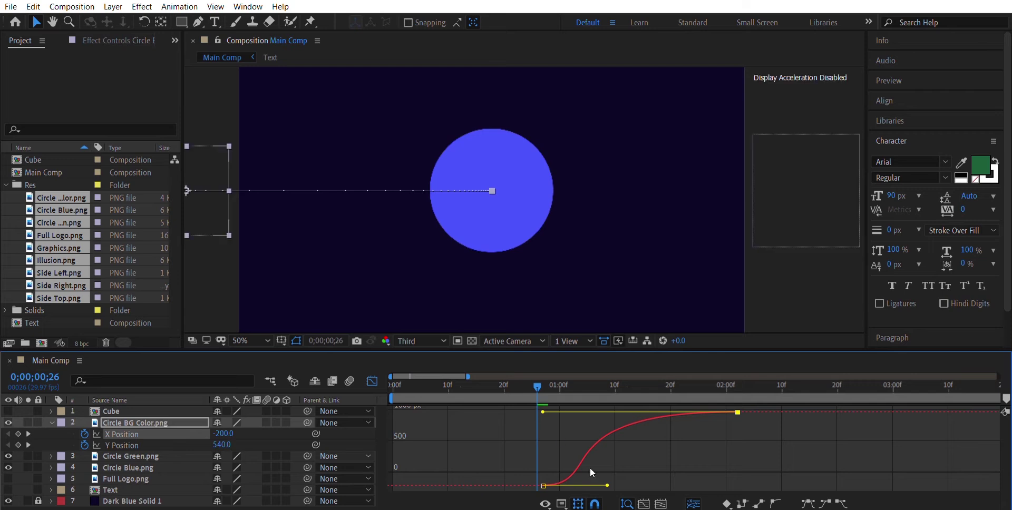
{"action": "left_click_drag", "start_coordinate": [607, 486], "coordinate": [647, 485]}
{"action": "key", "text": "space"}
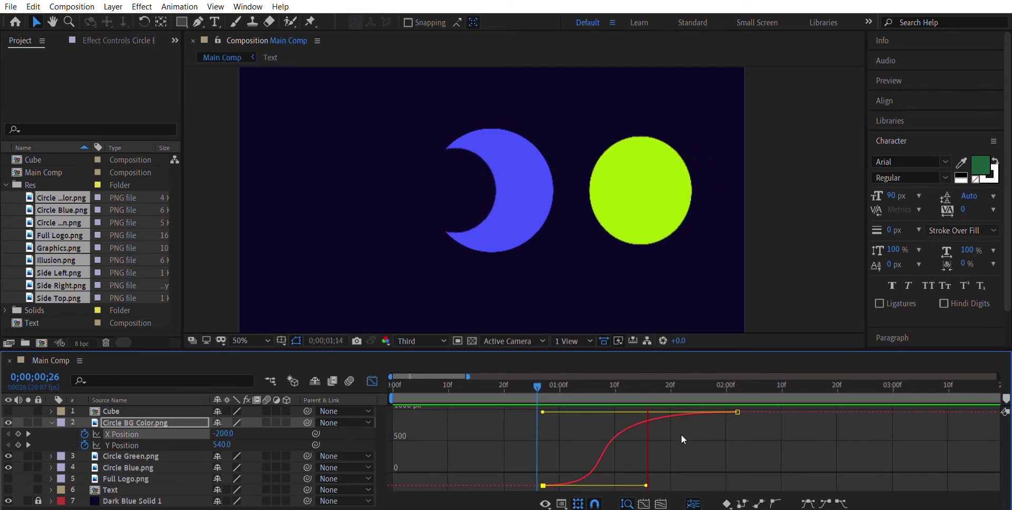
{"action": "key", "text": "space"}
{"action": "left_click", "coordinate": [547, 383]}
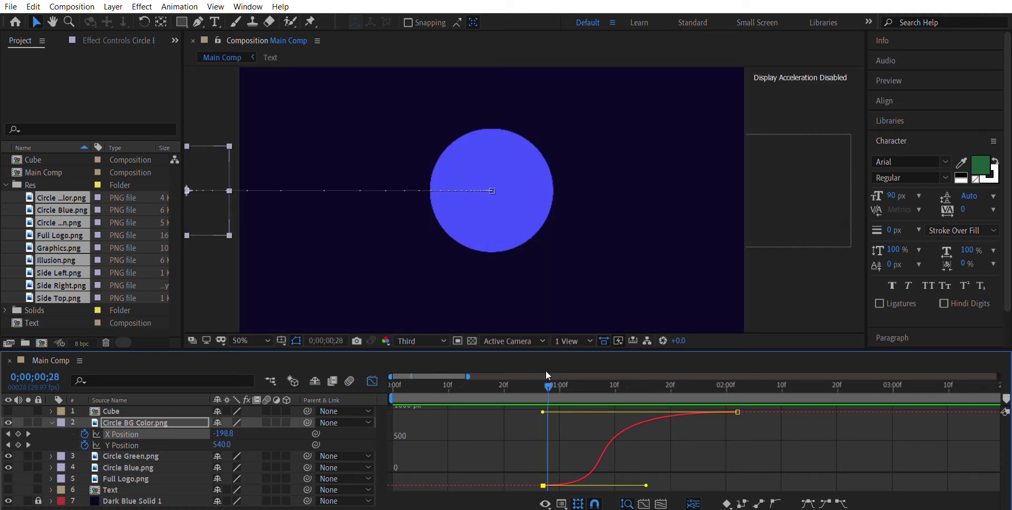
Reveal the Position property of Circle Green.png and separate it into X and Y dimensions.
{"action": "left_click", "coordinate": [141, 422]}
{"action": "left_click", "coordinate": [144, 455]}
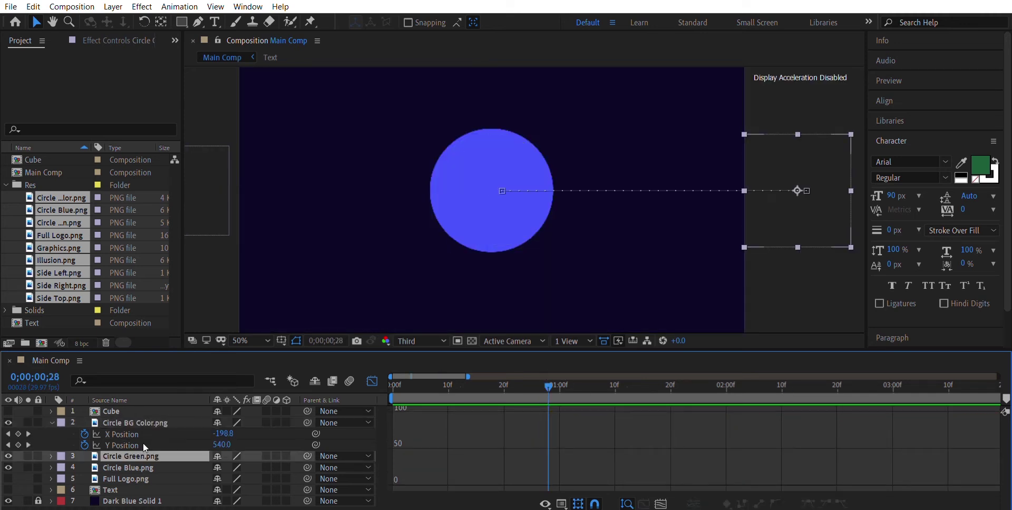
{"action": "key", "text": "p"}
{"action": "left_click", "coordinate": [132, 467]}
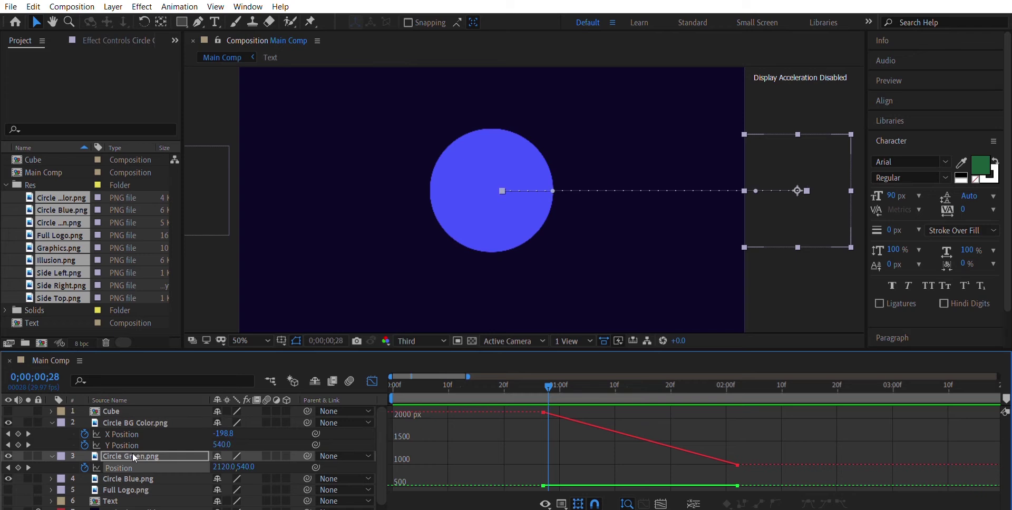
{"action": "left_click", "coordinate": [205, 291]}
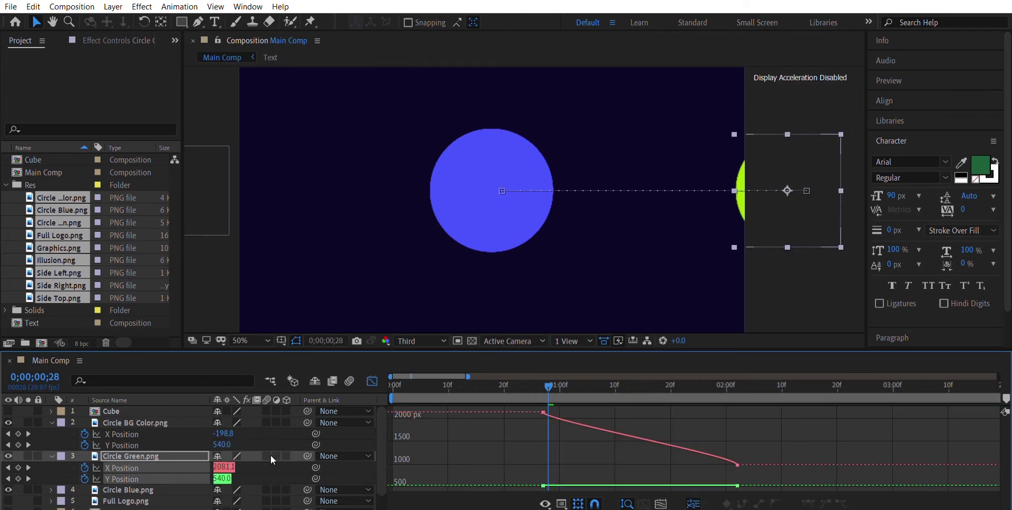
{"action": "left_click", "coordinate": [270, 458]}
Apply Easy Ease to both X Position keyframes of Circle Green.png.
{"action": "left_click", "coordinate": [132, 467]}
{"action": "left_click", "coordinate": [544, 412]}
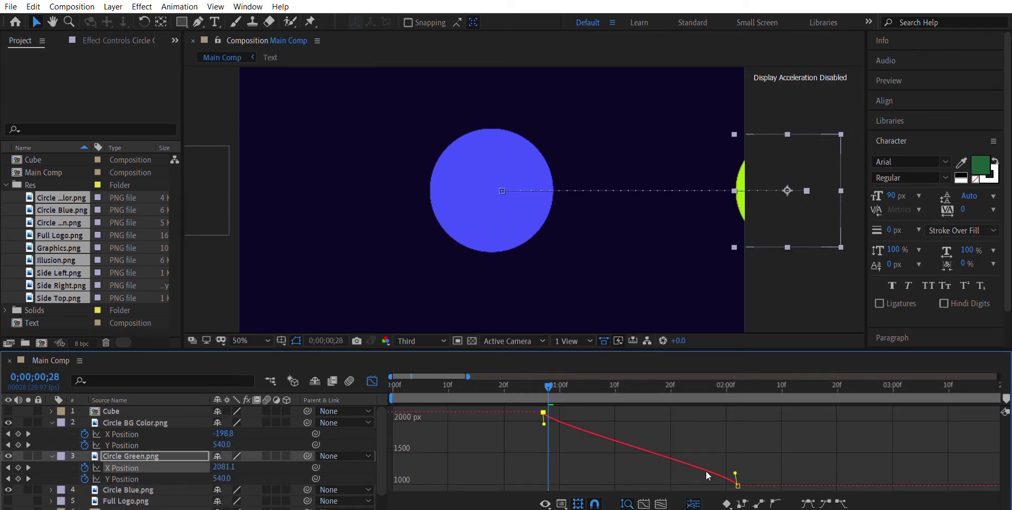
{"action": "left_click", "coordinate": [738, 484], "text": "shift"}
{"action": "left_click", "coordinate": [808, 504]}
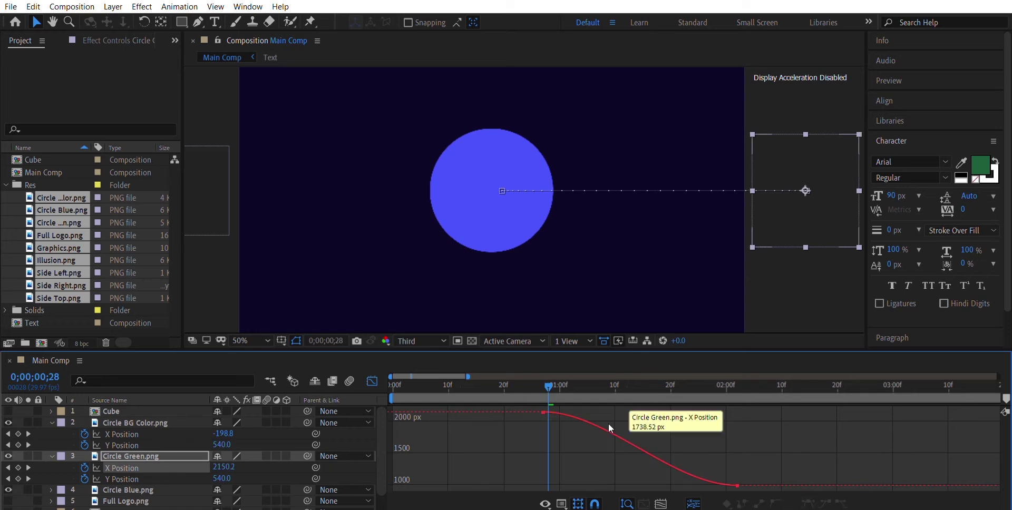
Try a slow-starting, late-dropping X Position curve for Circle Green.png, preview it, and undo both handle changes.
{"action": "left_click_drag", "start_coordinate": [609, 404], "coordinate": [737, 402]}
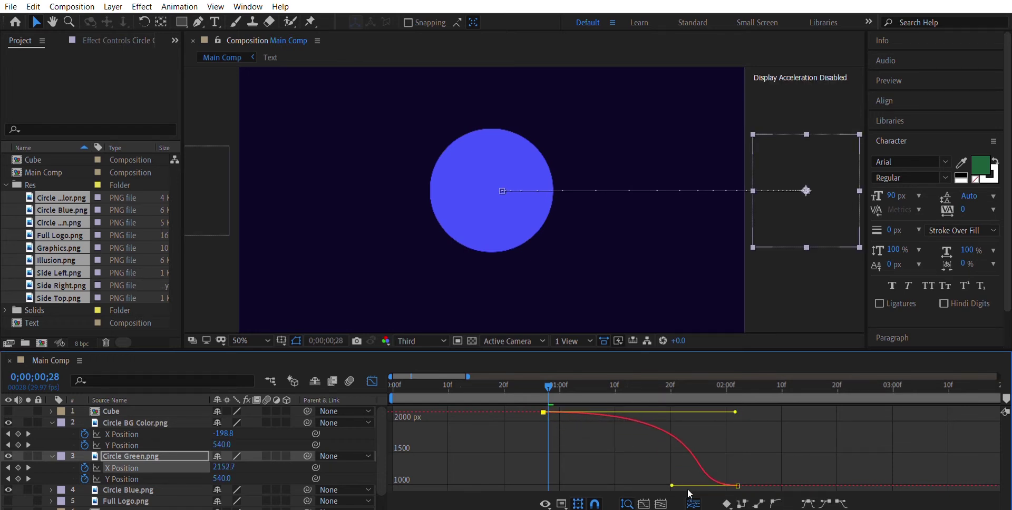
{"action": "left_click_drag", "start_coordinate": [674, 473], "coordinate": [630, 475]}
{"action": "left_click_drag", "start_coordinate": [550, 386], "coordinate": [516, 386]}
{"action": "key", "text": "space"}
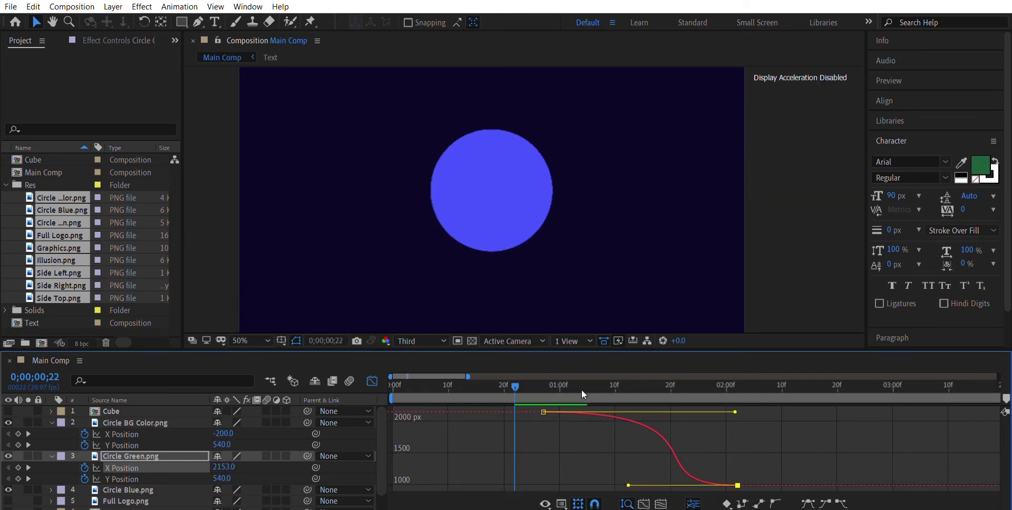
{"action": "key", "text": "space"}
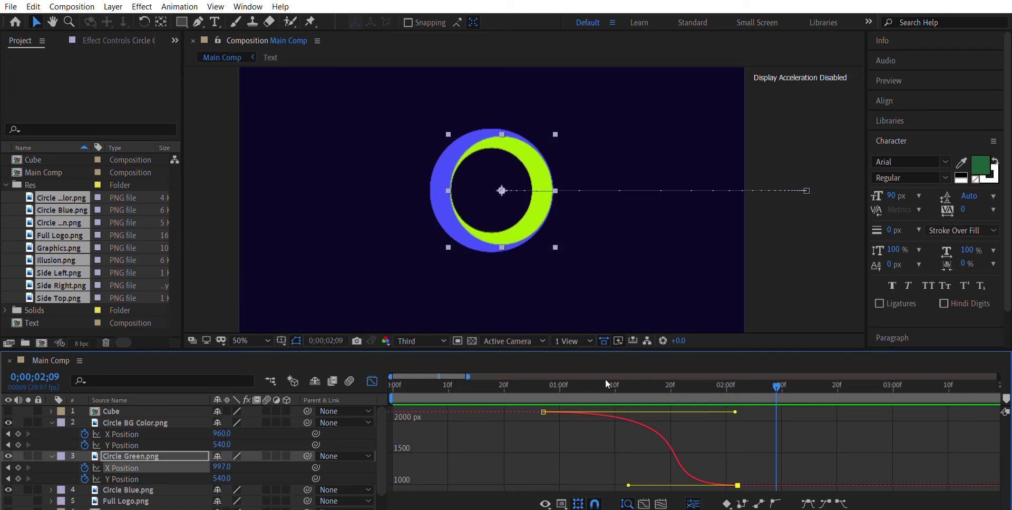
{"action": "key", "text": "ctrl+z"}
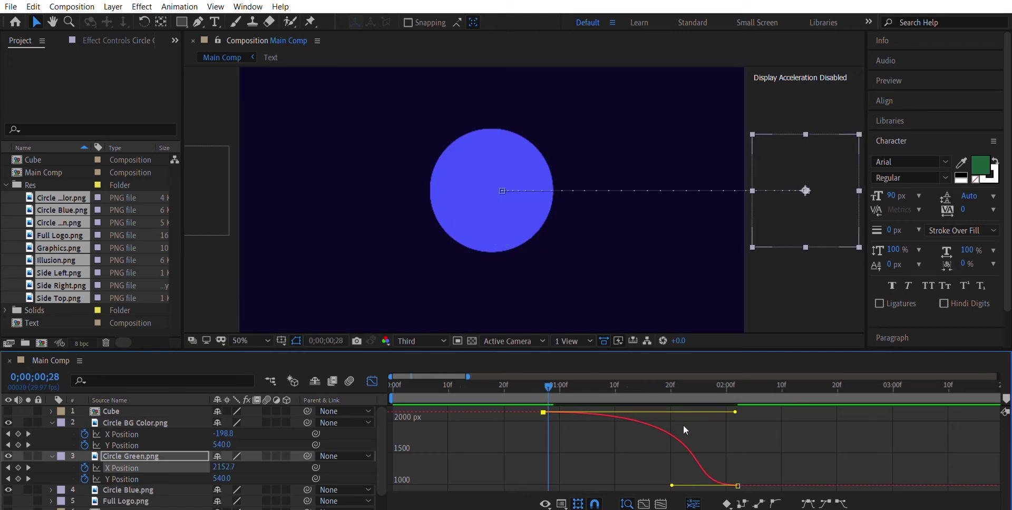
{"action": "key", "text": "ctrl+z"}
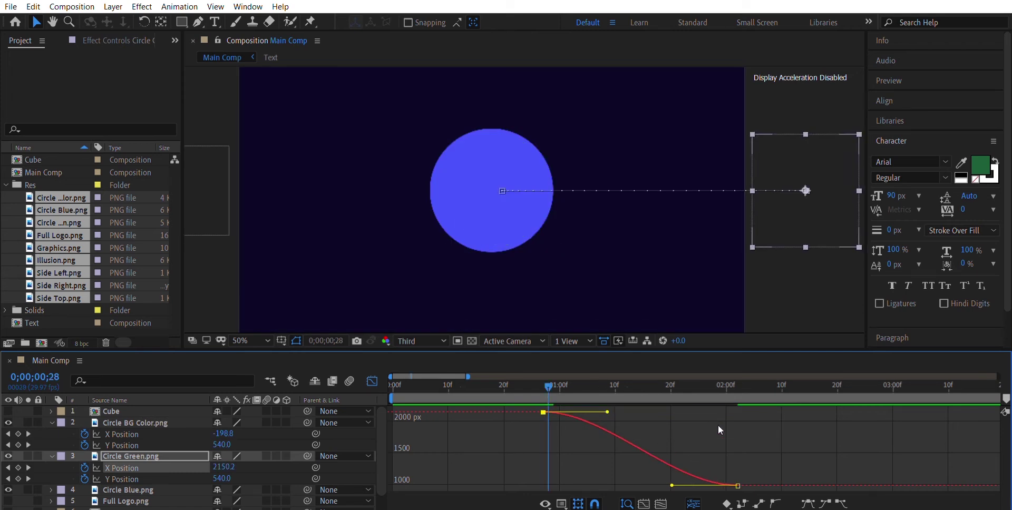
Reshape the X Position curve of Circle Green.png to drop steeply early and level out gradually, and preview the slide-in.
{"action": "left_click_drag", "start_coordinate": [674, 476], "coordinate": [562, 474]}
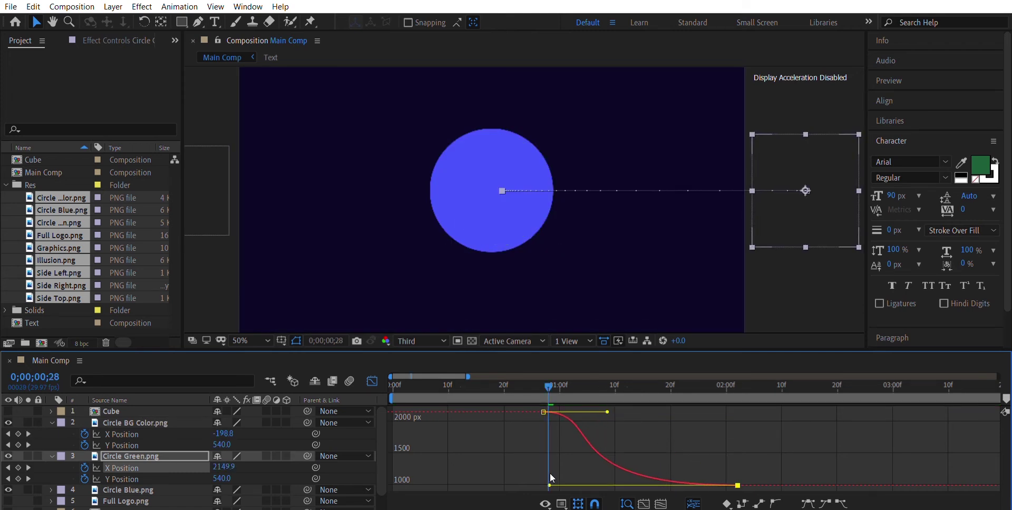
{"action": "left_click_drag", "start_coordinate": [610, 402], "coordinate": [641, 401]}
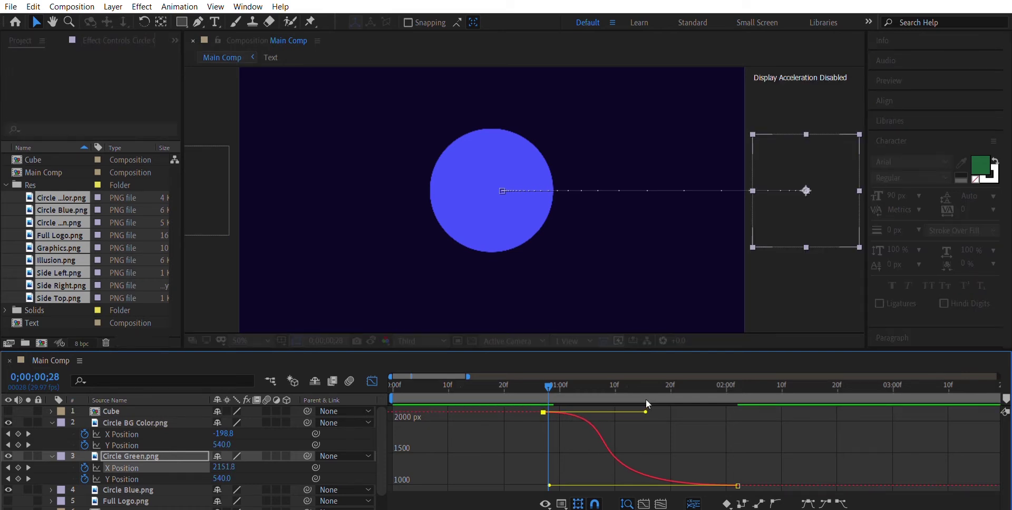
{"action": "left_click_drag", "start_coordinate": [549, 370], "coordinate": [499, 371]}
{"action": "key", "text": "space"}
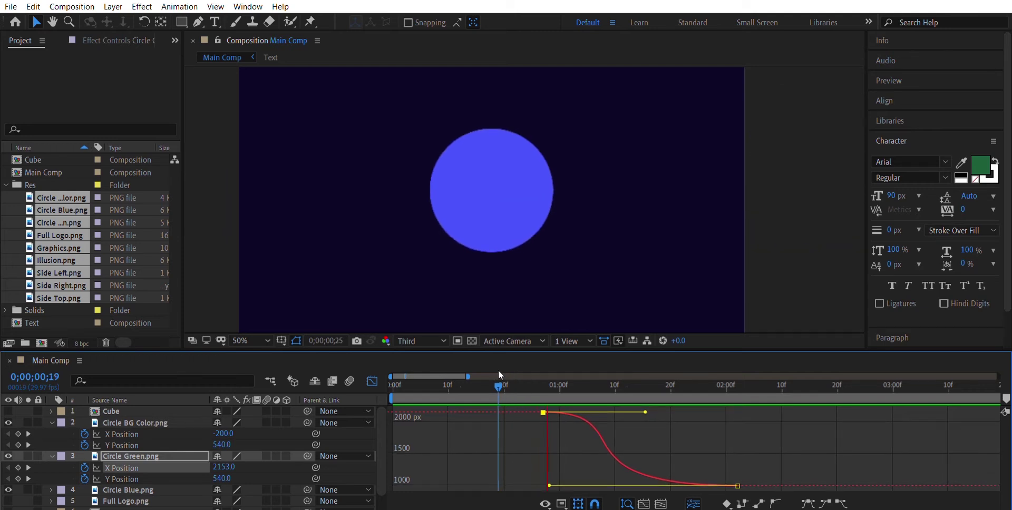
{"action": "key", "text": "space"}
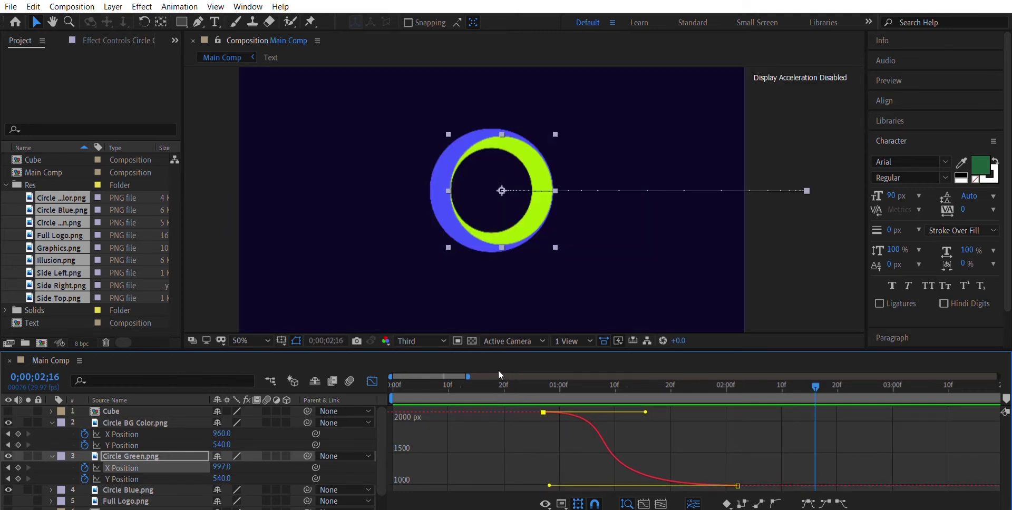
{"action": "key", "text": "space"}
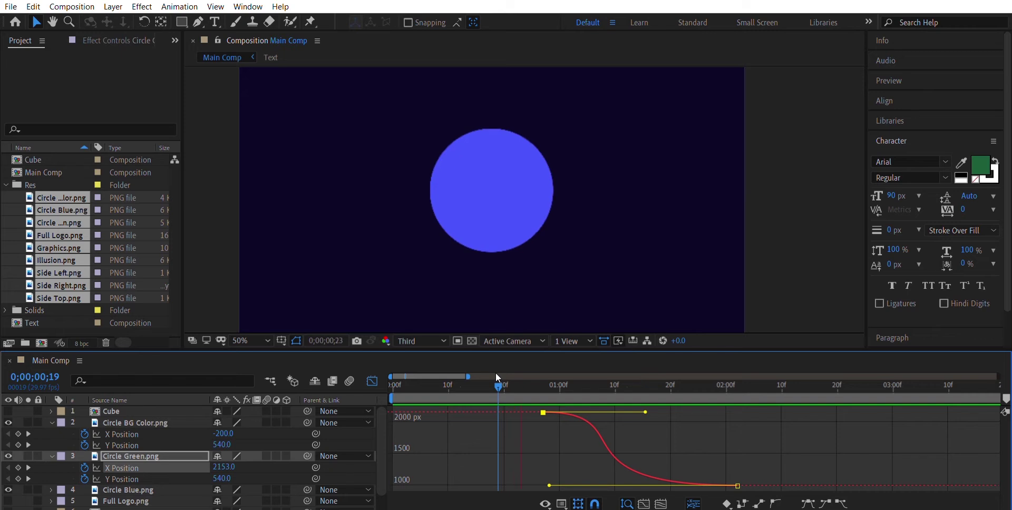
{"action": "key", "text": "space"}
Extend the end keyframe's X Position handle of Circle Green.png back to the first keyframe's time and preview the motion from frame 25.
{"action": "left_click_drag", "start_coordinate": [557, 376], "coordinate": [707, 371]}
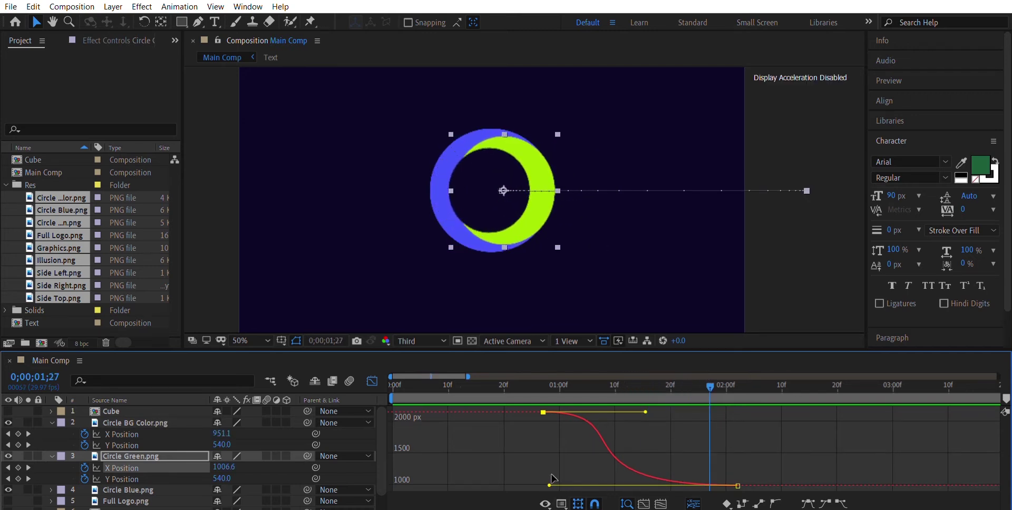
{"action": "left_click_drag", "start_coordinate": [541, 372], "coordinate": [532, 372]}
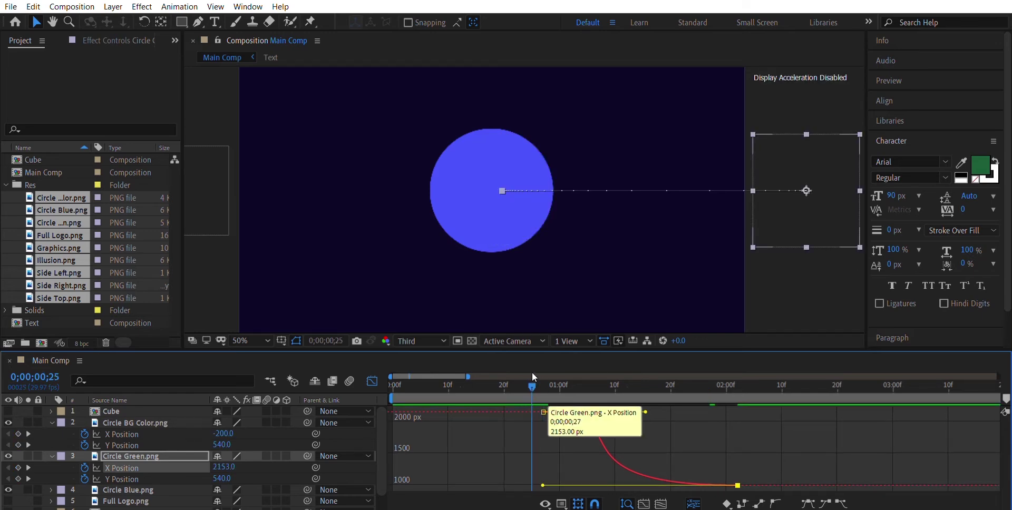
{"action": "key", "text": "space"}
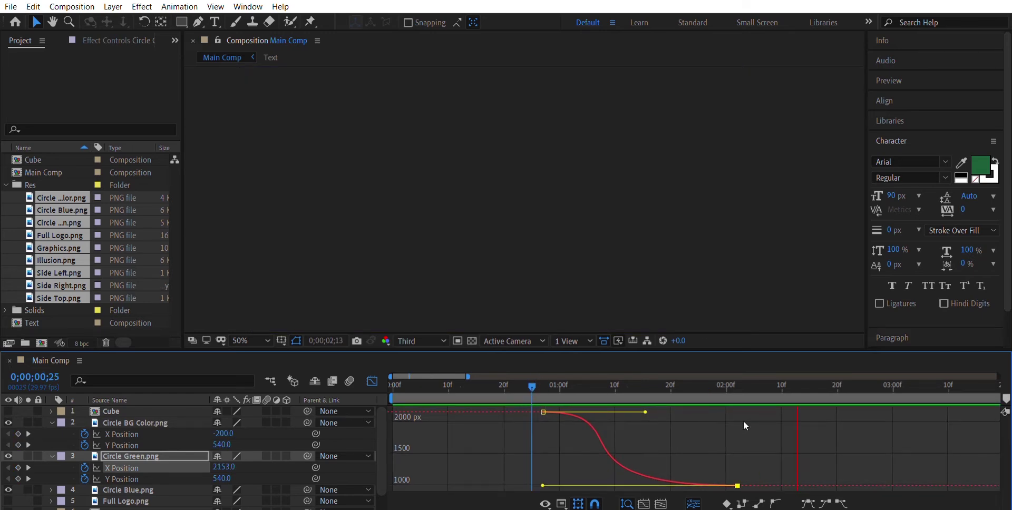
{"action": "key", "text": "space"}
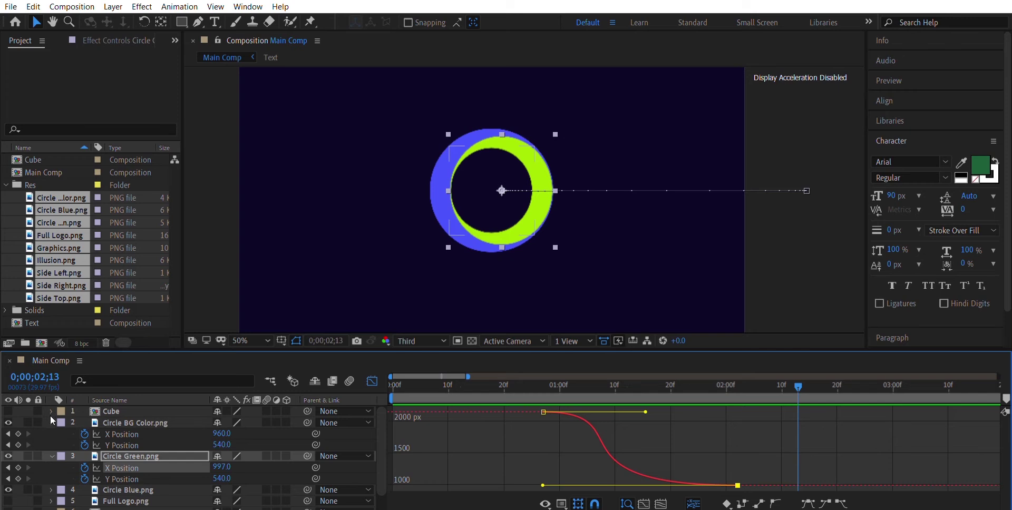
Collapse the properties of both sliding circle layers, return to the layer bars, and preview the full circle animation.
{"action": "left_click", "coordinate": [50, 423]}
{"action": "left_click", "coordinate": [51, 434]}
{"action": "left_click", "coordinate": [372, 381]}
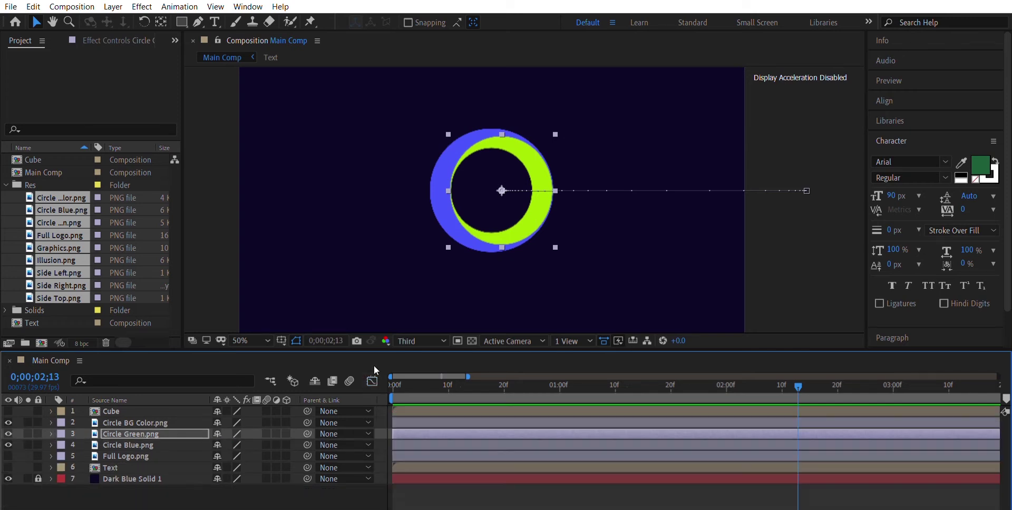
{"action": "left_click_drag", "start_coordinate": [590, 385], "coordinate": [415, 381]}
{"action": "key", "text": "space"}
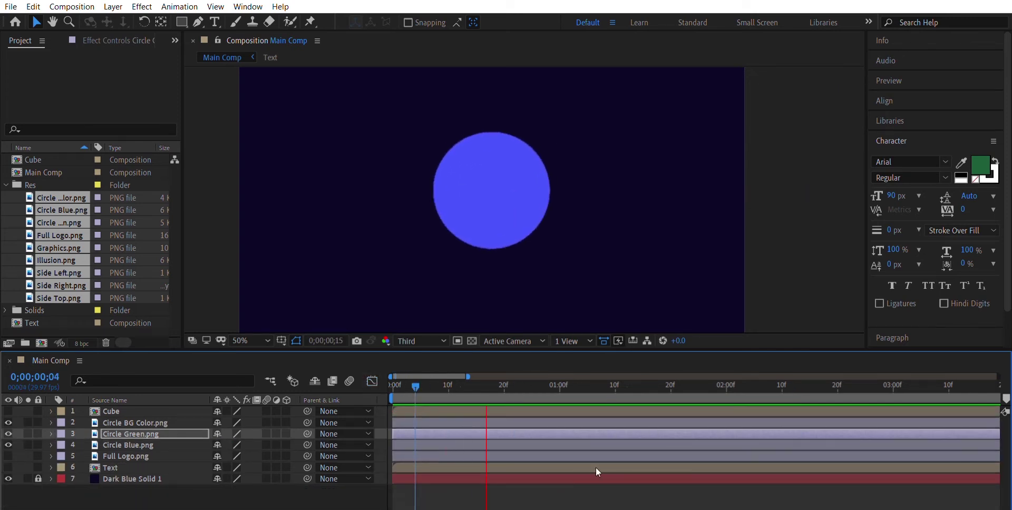
{"action": "key", "text": "space"}
{"action": "key", "text": "space"}
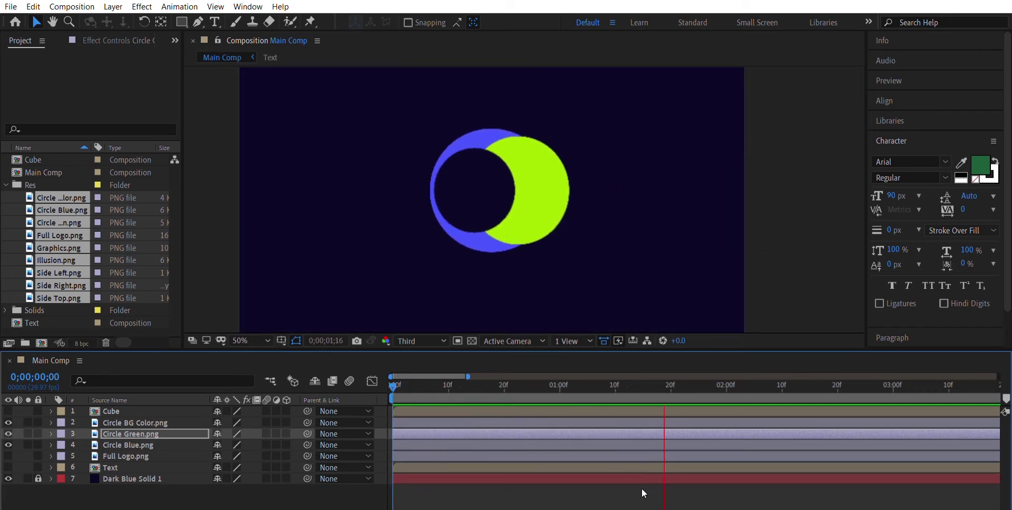
Make the Cube layer visible in the Main Comp and preview the animation with the circles from the start.
{"action": "key", "text": "space"}
{"action": "key", "text": "ctrl+a"}
{"action": "left_click", "coordinate": [528, 476]}
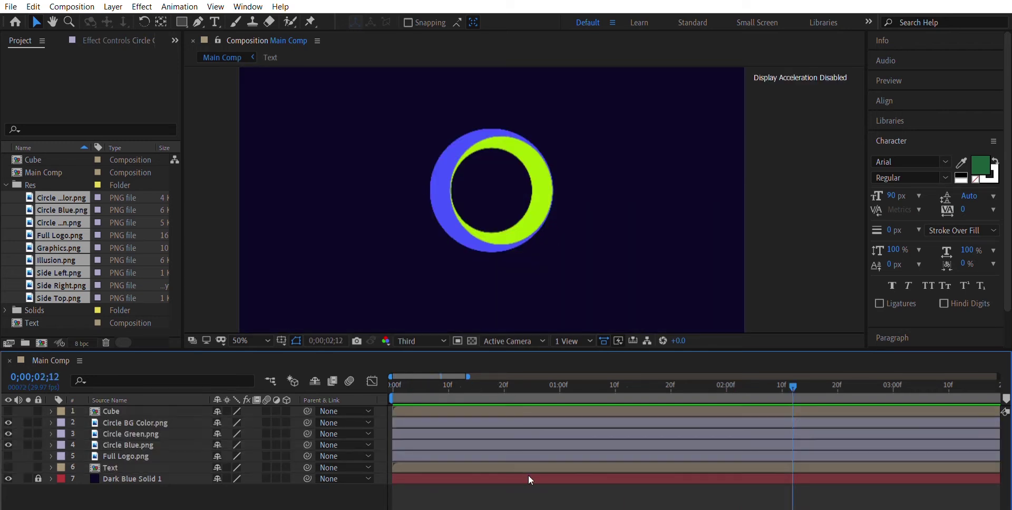
{"action": "left_click_drag", "start_coordinate": [533, 381], "coordinate": [739, 378]}
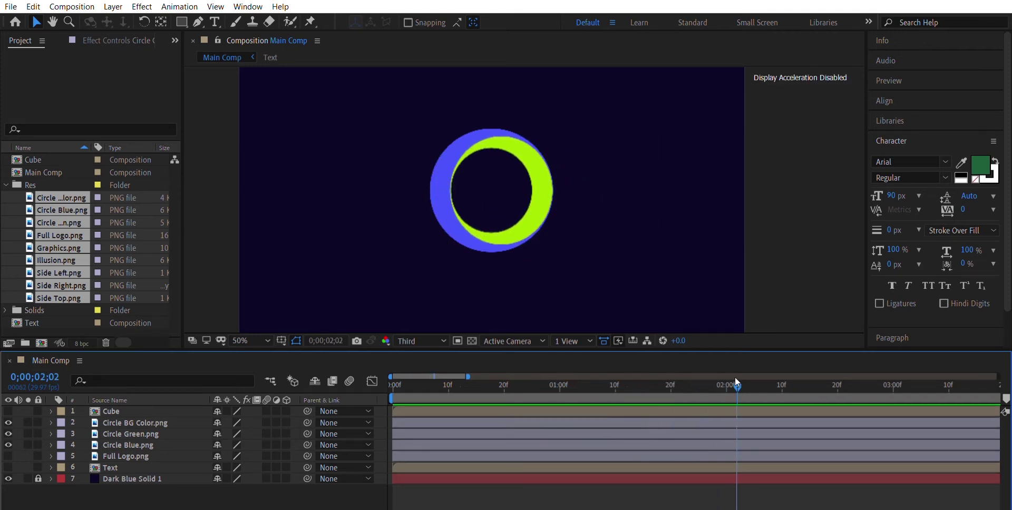
{"action": "left_click", "coordinate": [110, 410]}
{"action": "left_click", "coordinate": [8, 411]}
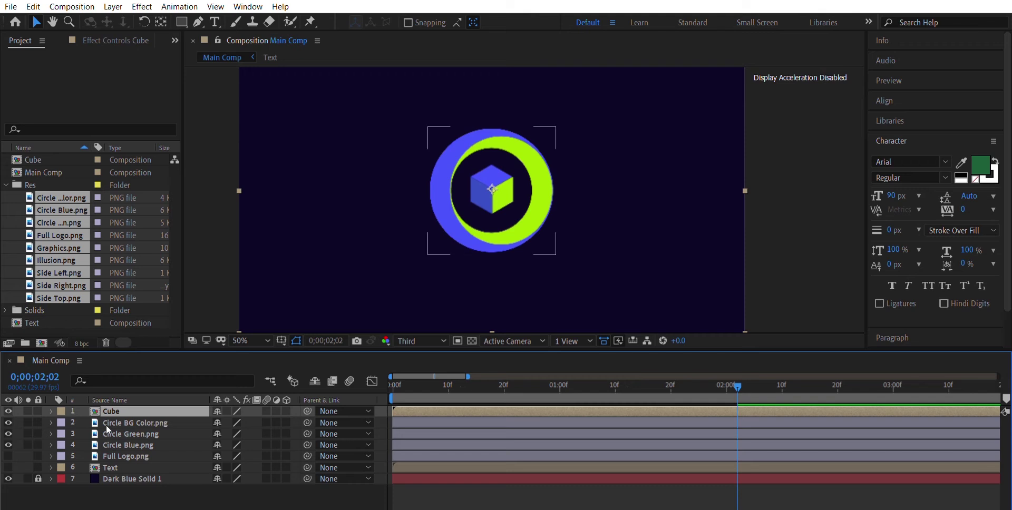
{"action": "left_click_drag", "start_coordinate": [656, 379], "coordinate": [378, 378]}
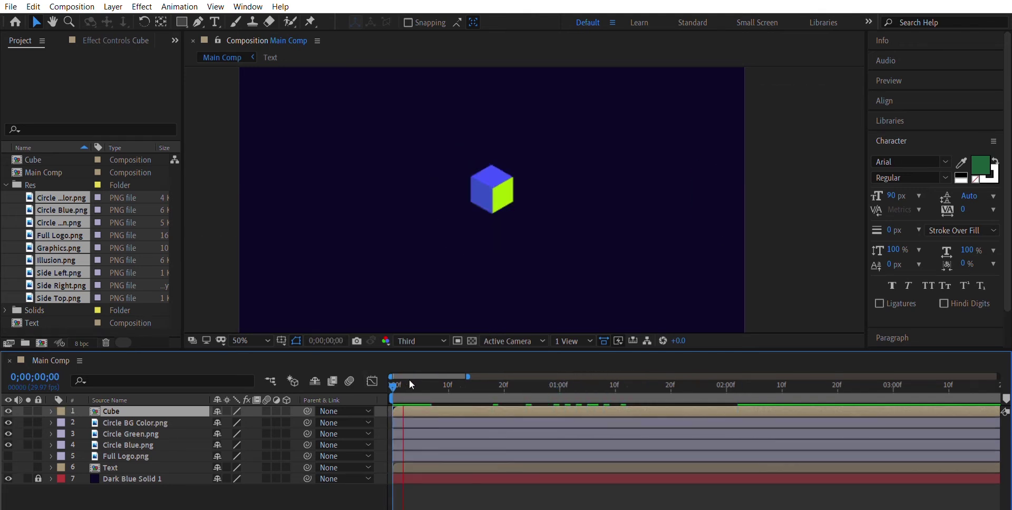
{"action": "key", "text": "space"}
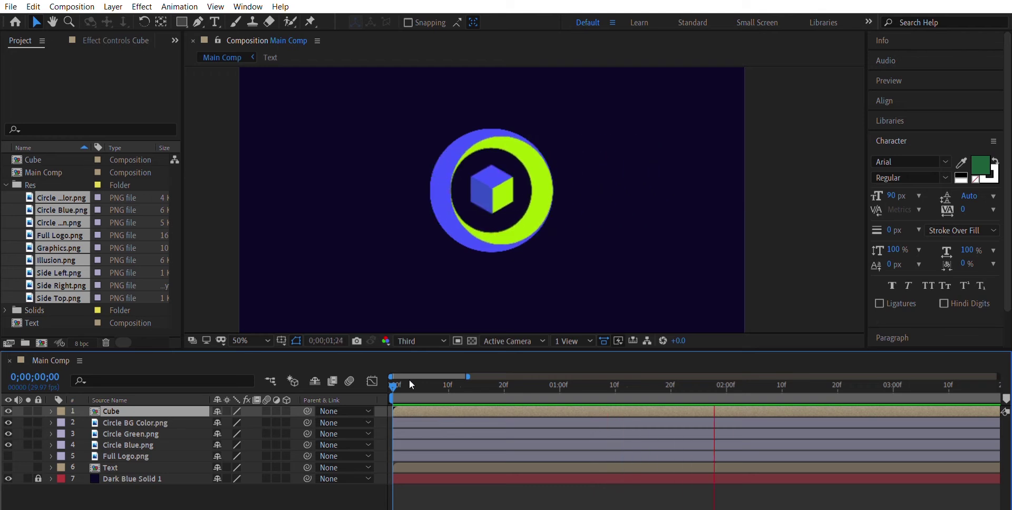
{"action": "key", "text": "space"}
Open the Cube composition, check its three side layers, and enlarge the cube in the viewer at Full resolution.
{"action": "double_click", "coordinate": [136, 412]}
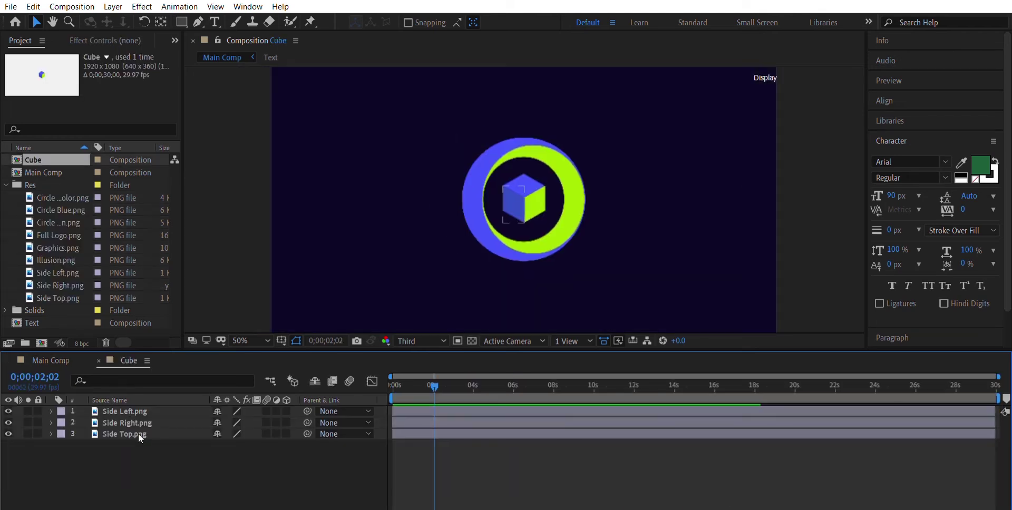
{"action": "left_click", "coordinate": [139, 412]}
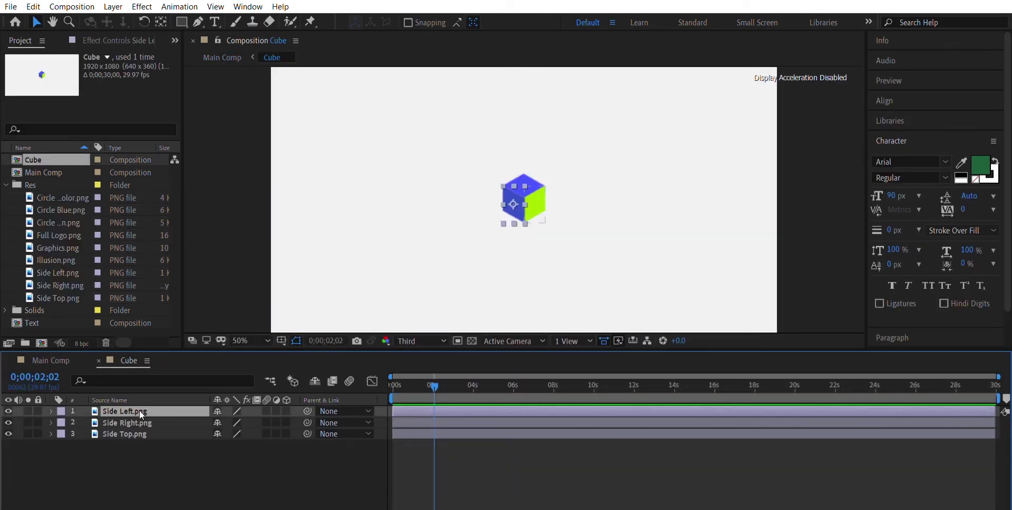
{"action": "left_click", "coordinate": [138, 423]}
{"action": "left_click", "coordinate": [138, 434]}
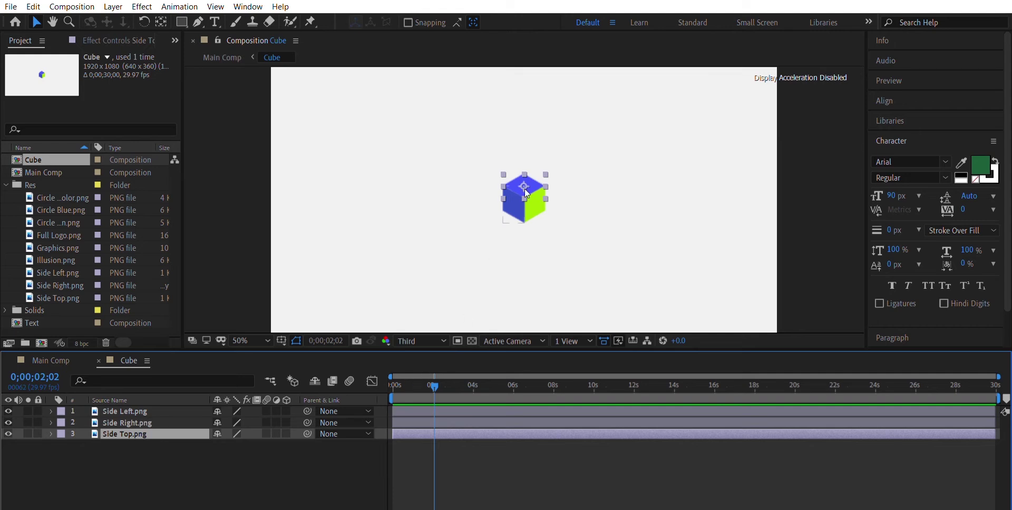
{"action": "scroll", "coordinate": [527, 193], "scroll_direction": "up", "scroll_amount": 4}
{"action": "key", "text": "ctrl+j"}
{"action": "left_click", "coordinate": [520, 449]}
{"action": "scroll", "coordinate": [526, 214], "scroll_direction": "down", "scroll_amount": 1}
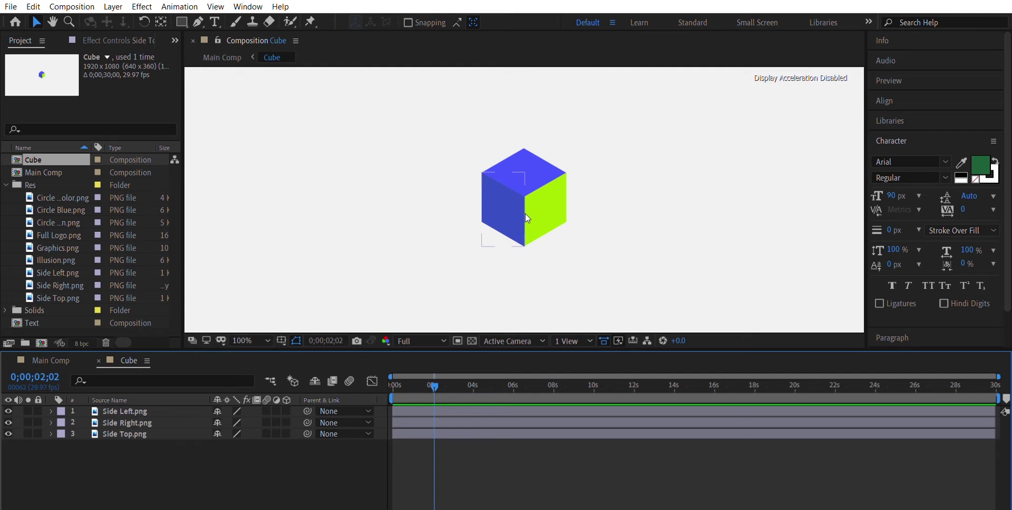
{"action": "scroll", "coordinate": [524, 201], "scroll_direction": "up", "scroll_amount": 2}
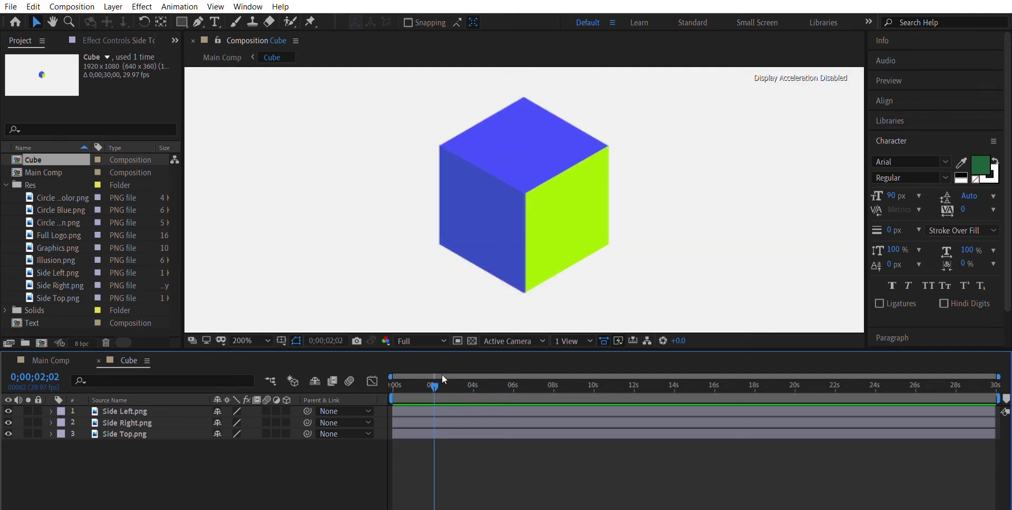
Set Position keyframes at 0;00;02;09 for Side Left.png, Side Right.png and Side Top.png.
{"action": "mouse_move", "coordinate": [442, 376]}
{"action": "left_mouse_down"}
{"action": "mouse_move", "coordinate": [394, 380]}
{"action": "mouse_move", "coordinate": [439, 369]}
{"action": "left_mouse_up"}
{"action": "left_click", "coordinate": [424, 412]}
{"action": "key", "text": "ctrl+a"}
{"action": "key", "text": "p"}
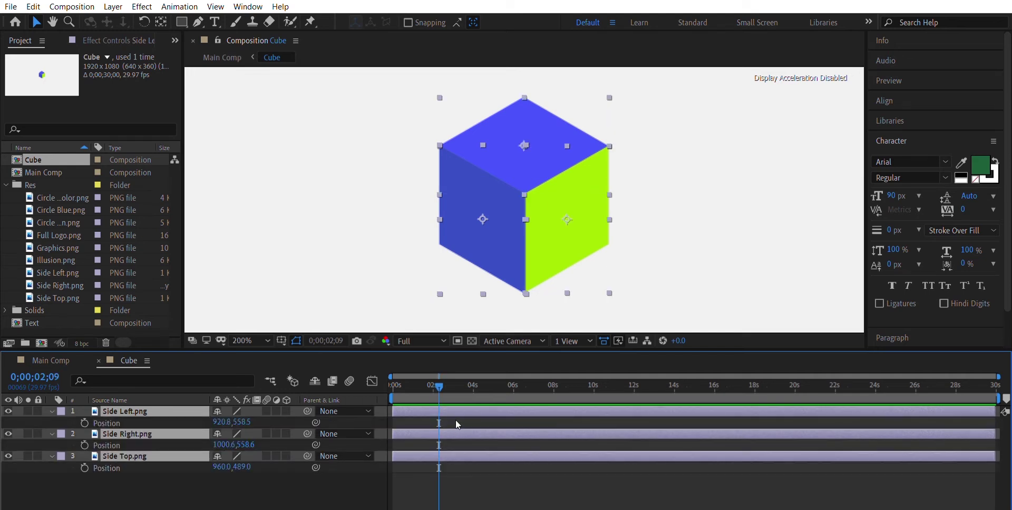
{"action": "left_click", "coordinate": [85, 424]}
At 0;00;01;06, spread the sides to about X 894.8 (left), X 1029.6 (right) and Y 461.5 (top), and preview the assembly.
{"action": "left_click_drag", "start_coordinate": [434, 375], "coordinate": [410, 386]}
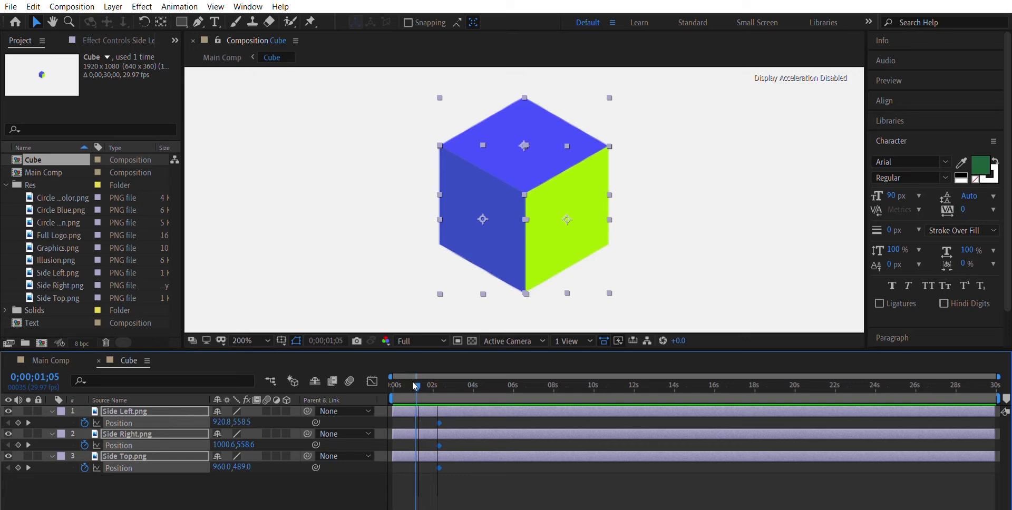
{"action": "left_click", "coordinate": [455, 447]}
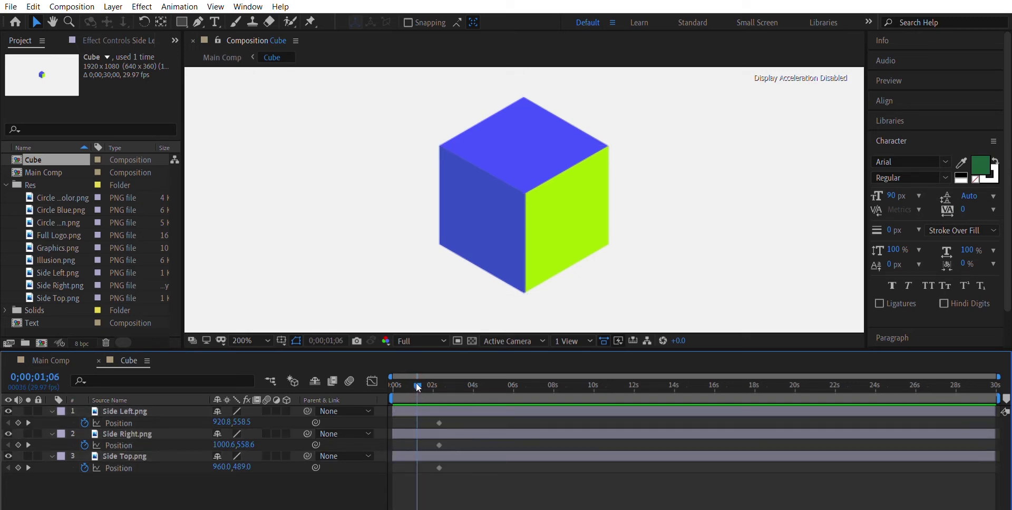
{"action": "left_click_drag", "start_coordinate": [565, 201], "coordinate": [588, 202]}
{"action": "left_click_drag", "start_coordinate": [487, 201], "coordinate": [461, 200]}
{"action": "left_click_drag", "start_coordinate": [536, 141], "coordinate": [535, 112]}
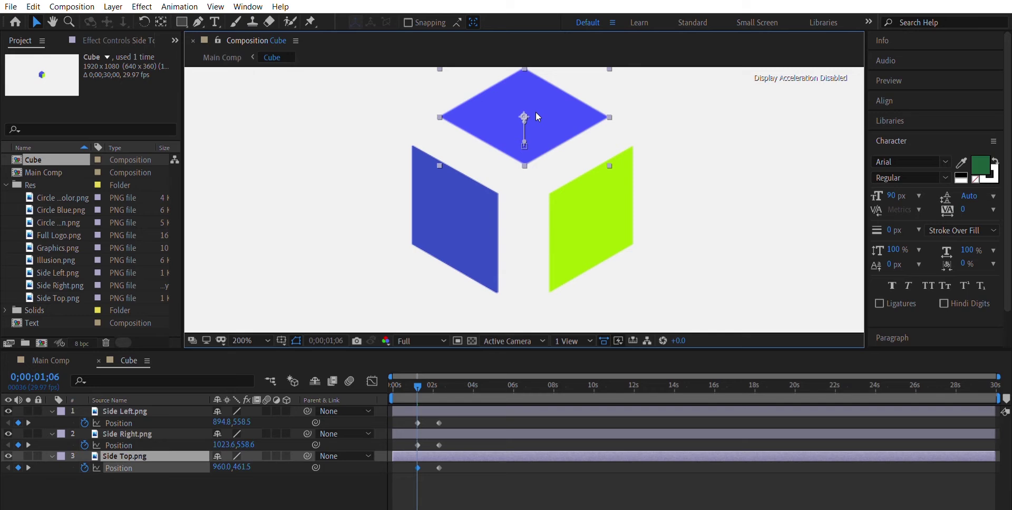
{"action": "left_click_drag", "start_coordinate": [586, 199], "coordinate": [594, 198]}
{"action": "left_click", "coordinate": [641, 443]}
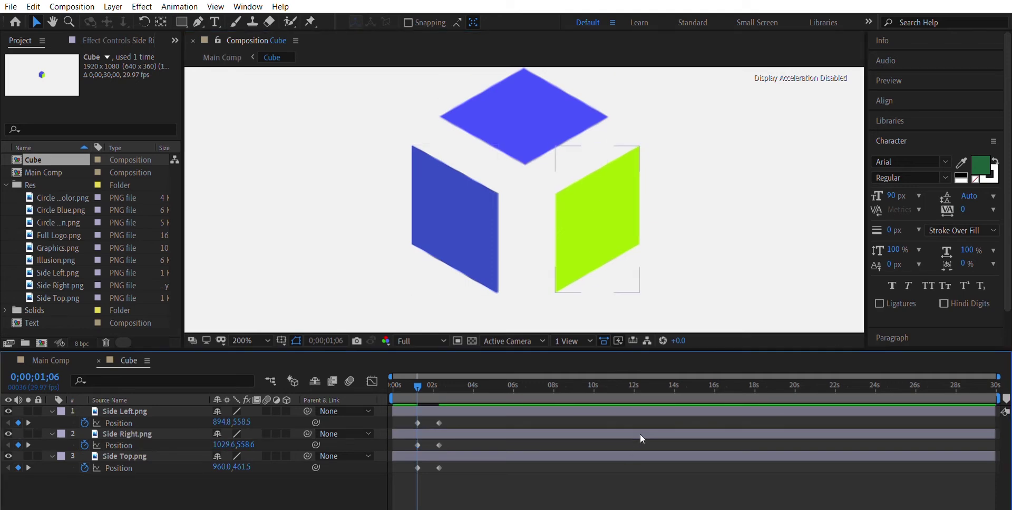
{"action": "scroll", "coordinate": [578, 237], "scroll_direction": "down", "scroll_amount": 3}
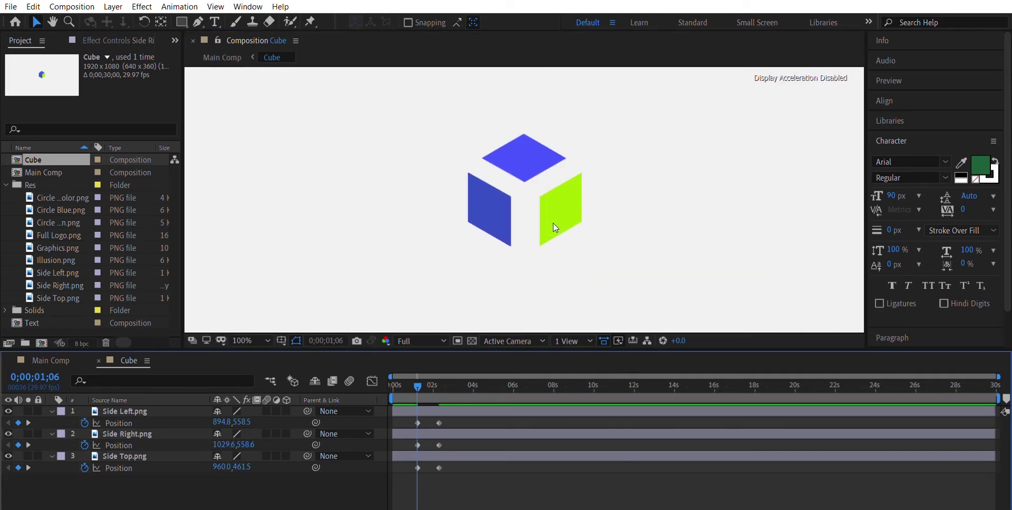
{"action": "left_click", "coordinate": [404, 381]}
{"action": "key", "text": "space"}
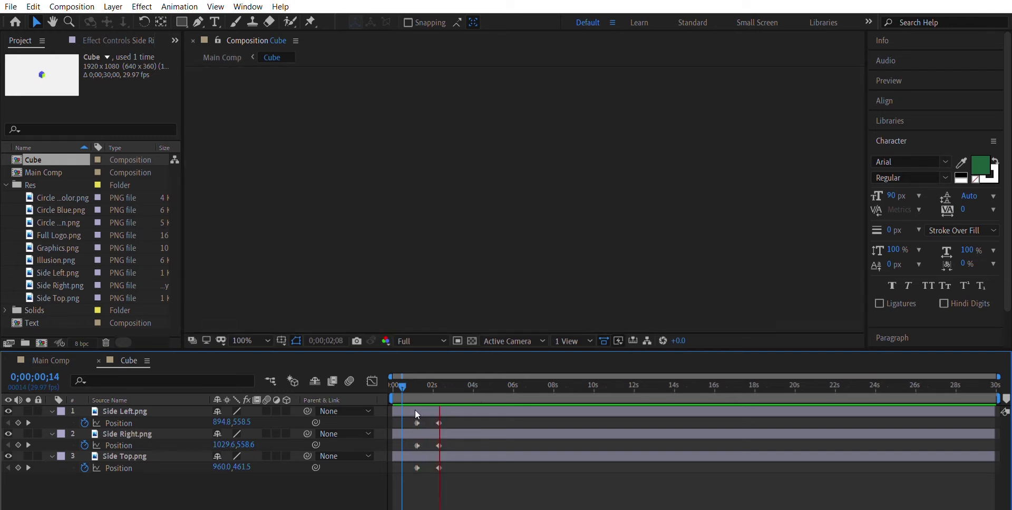
Shift the starting Position keyframes of all three sides closer to the end keyframes, to about 0;00;01;26, and preview the faster assembly.
{"action": "left_click_drag", "start_coordinate": [405, 421], "coordinate": [428, 477]}
{"action": "left_click_drag", "start_coordinate": [418, 423], "coordinate": [426, 423]}
{"action": "left_click", "coordinate": [422, 380]}
{"action": "key", "text": "space"}
{"action": "key", "text": "space"}
{"action": "left_click_drag", "start_coordinate": [424, 413], "coordinate": [430, 387]}
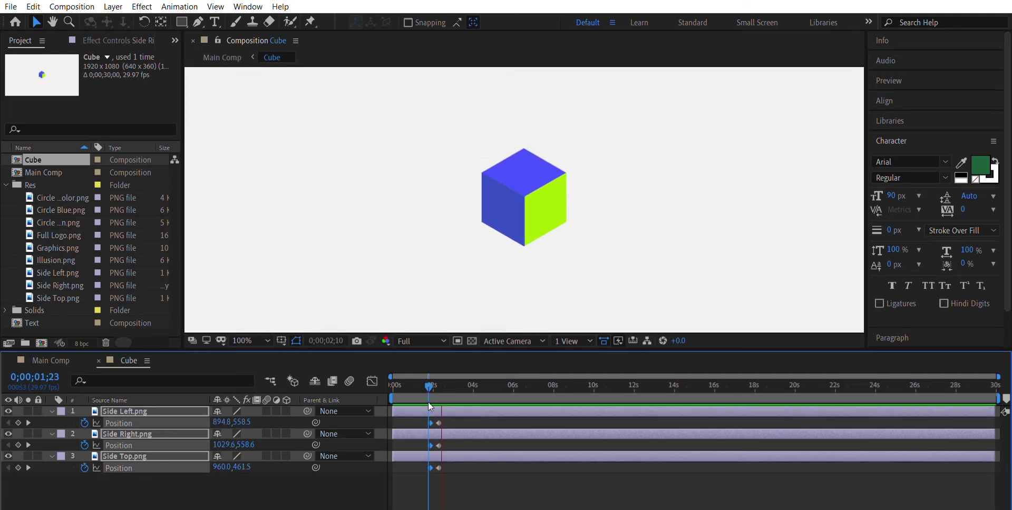
{"action": "key", "text": "space"}
{"action": "key", "text": "equal"}
{"action": "key", "text": "equal"}
{"action": "key", "text": "equal"}
{"action": "scroll", "coordinate": [511, 505], "scroll_direction": "left", "scroll_amount": 3}
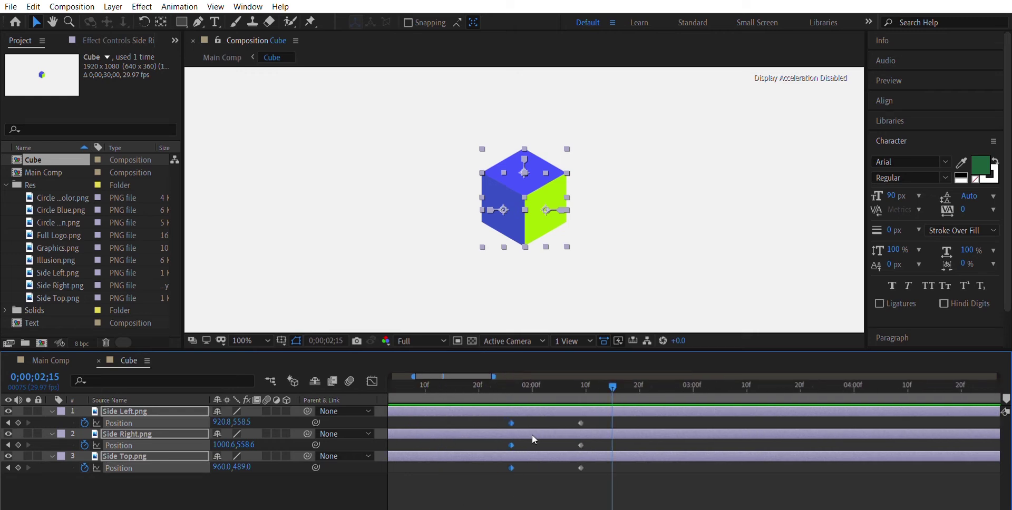
{"action": "left_click", "coordinate": [459, 386]}
{"action": "key", "text": "space"}
{"action": "key", "text": "space"}
Nudge the starting Position keyframes two frames later to 0;00;01;28, preview from 0;00;01;20, and save the project.
{"action": "key", "text": "alt+Right"}
{"action": "key", "text": "alt+Right"}
{"action": "left_click", "coordinate": [479, 386]}
{"action": "key", "text": "space"}
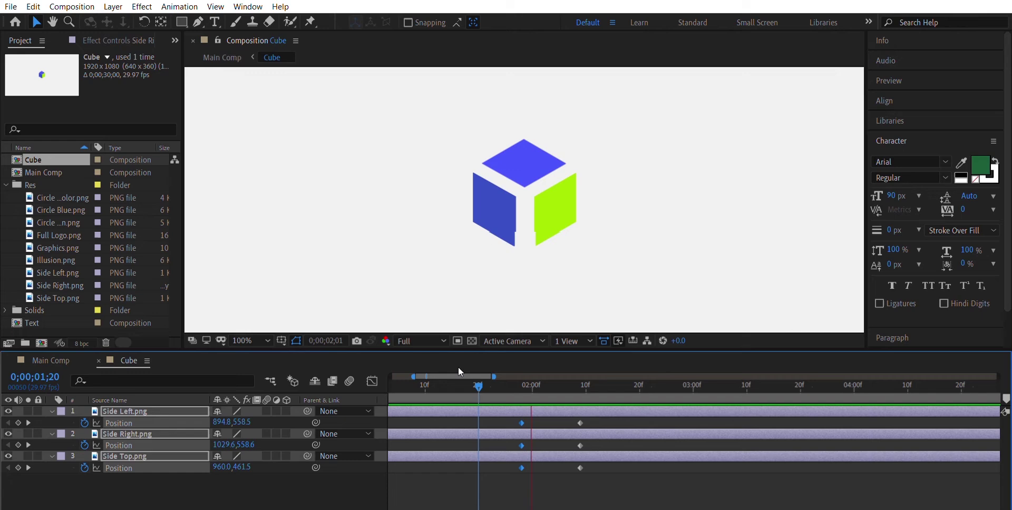
{"action": "key", "text": "space"}
{"action": "left_click", "coordinate": [617, 489]}
{"action": "key", "text": "ctrl+s"}
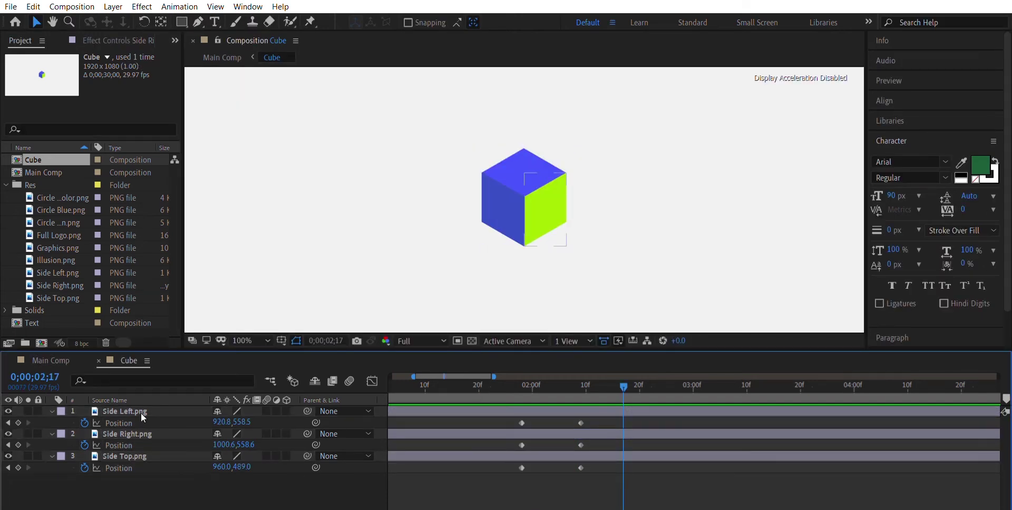
Show the Position curves of all three cube sides in an enlarged Graph Editor and separate them into X and Y dimensions.
{"action": "left_click", "coordinate": [120, 424]}
{"action": "left_click", "coordinate": [119, 446], "text": "shift"}
{"action": "left_click", "coordinate": [118, 469], "text": "shift"}
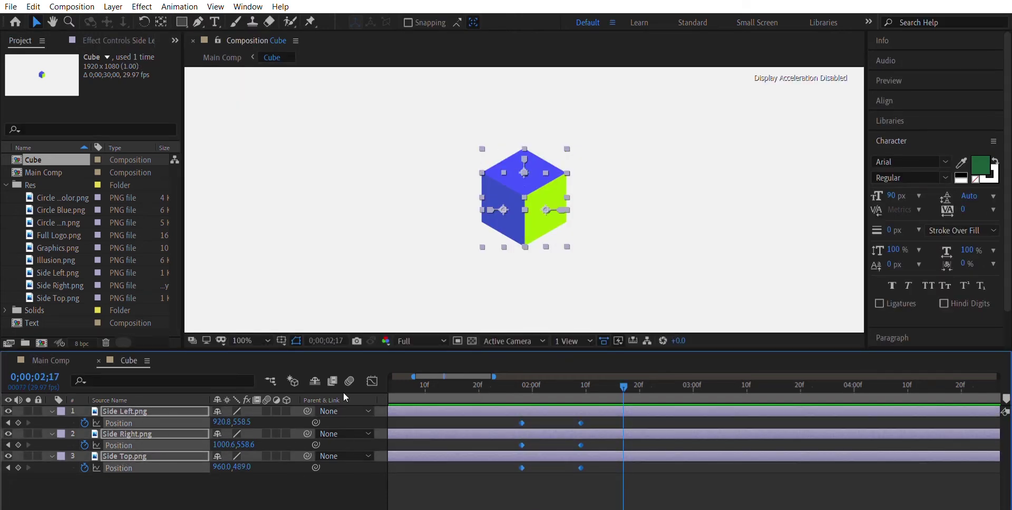
{"action": "left_click", "coordinate": [372, 381]}
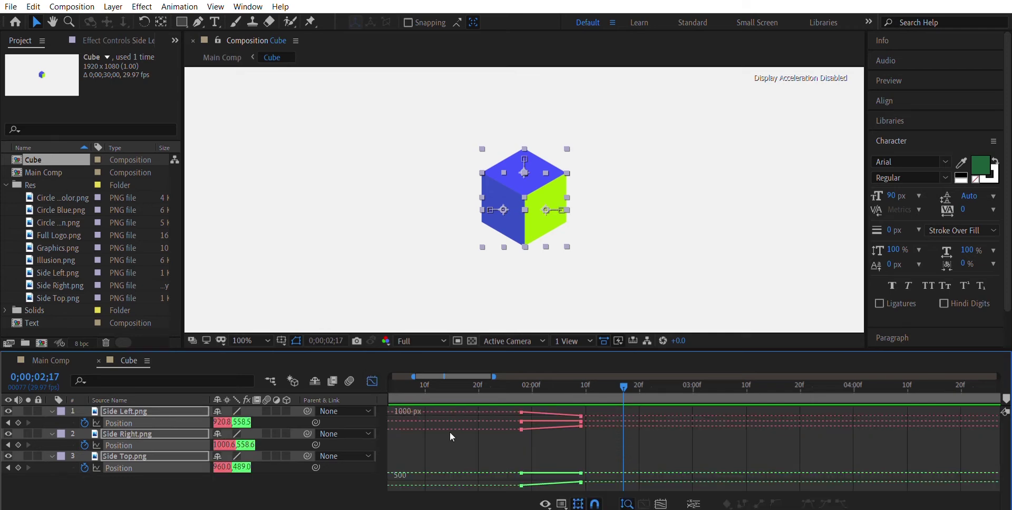
{"action": "left_click", "coordinate": [351, 444]}
{"action": "left_click", "coordinate": [119, 423]}
{"action": "left_click", "coordinate": [119, 446], "text": "shift"}
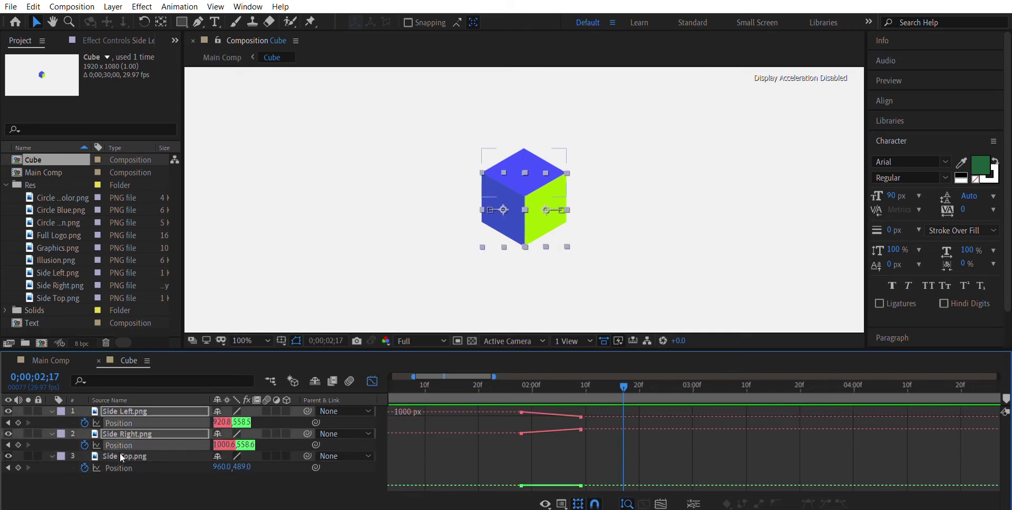
{"action": "left_click", "coordinate": [119, 468], "text": "shift"}
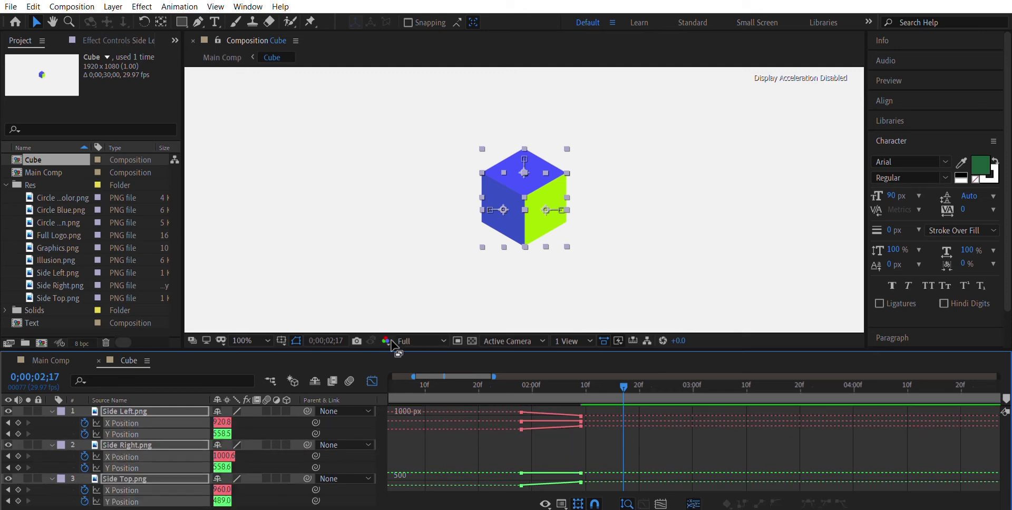
{"action": "left_click_drag", "start_coordinate": [396, 348], "coordinate": [391, 292]}
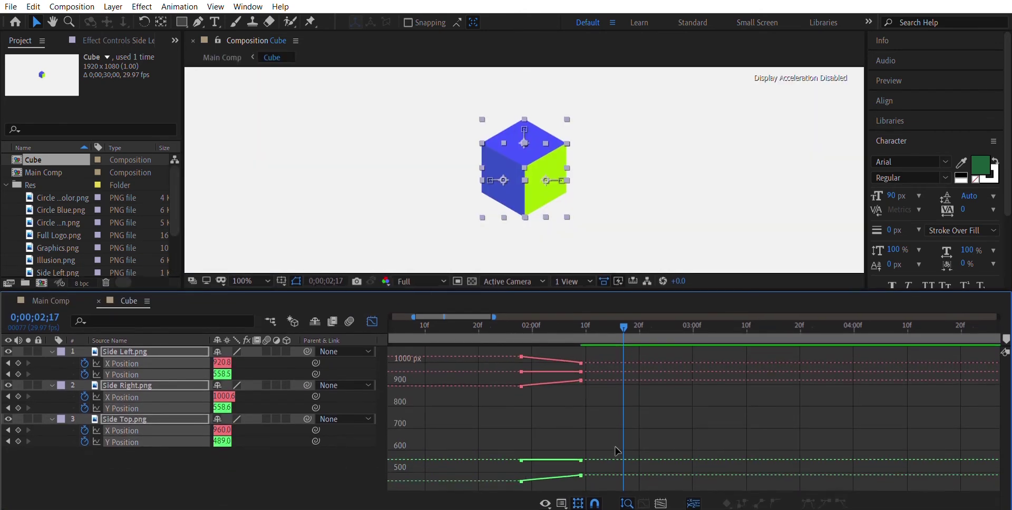
{"action": "left_click", "coordinate": [331, 457]}
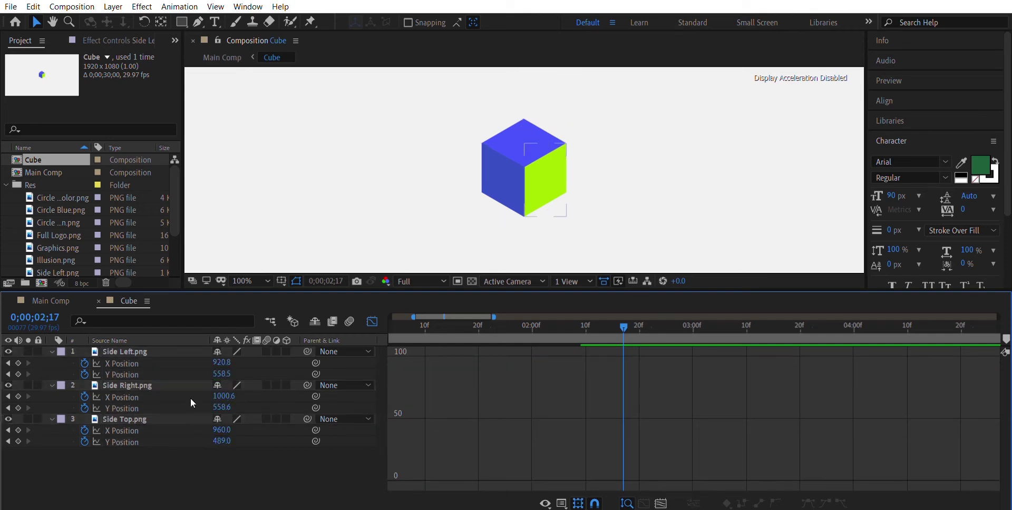
Check the separated curves of the three sides and apply Easy Ease to both X Position keyframes of Side Left.png.
{"action": "left_click", "coordinate": [132, 361]}
{"action": "left_click", "coordinate": [133, 374]}
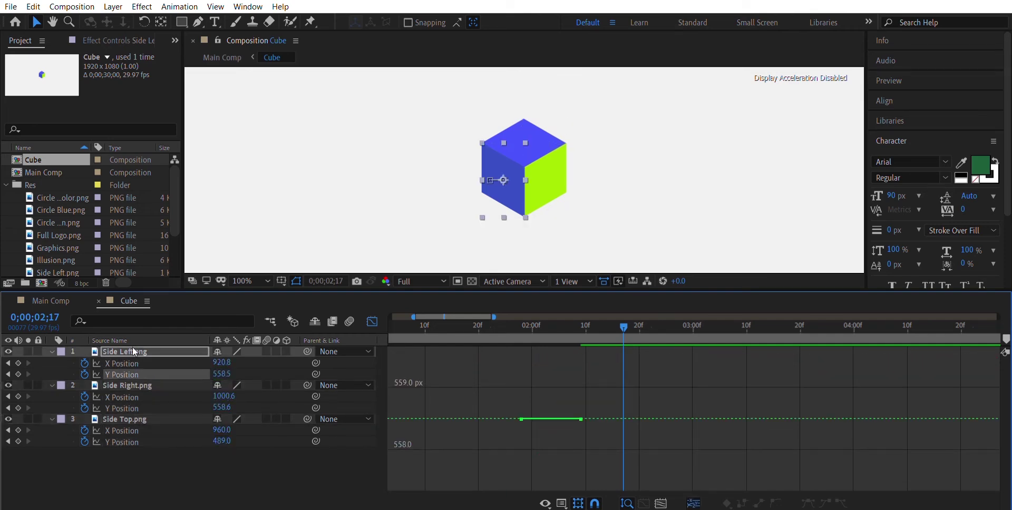
{"action": "left_click", "coordinate": [134, 363]}
{"action": "left_click", "coordinate": [141, 396]}
{"action": "left_click", "coordinate": [136, 408]}
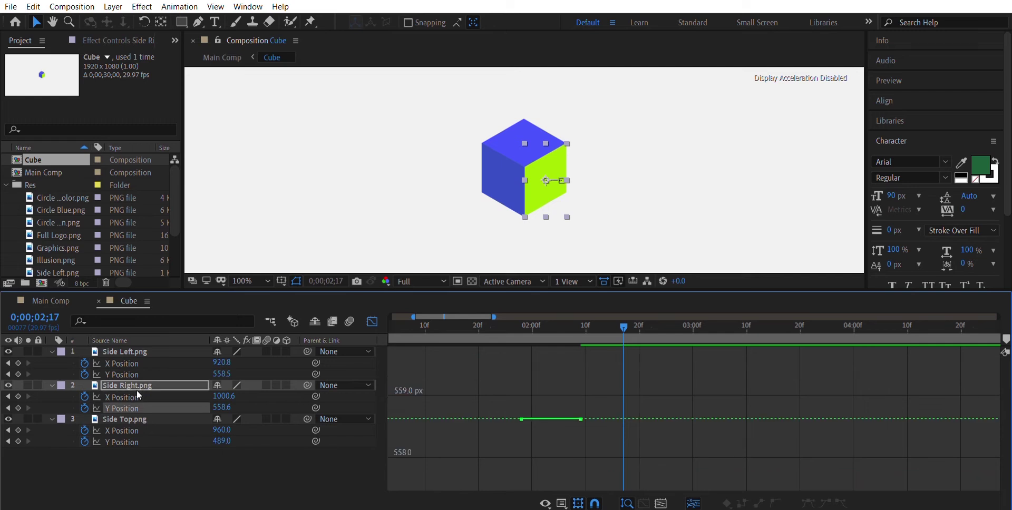
{"action": "left_click", "coordinate": [132, 420]}
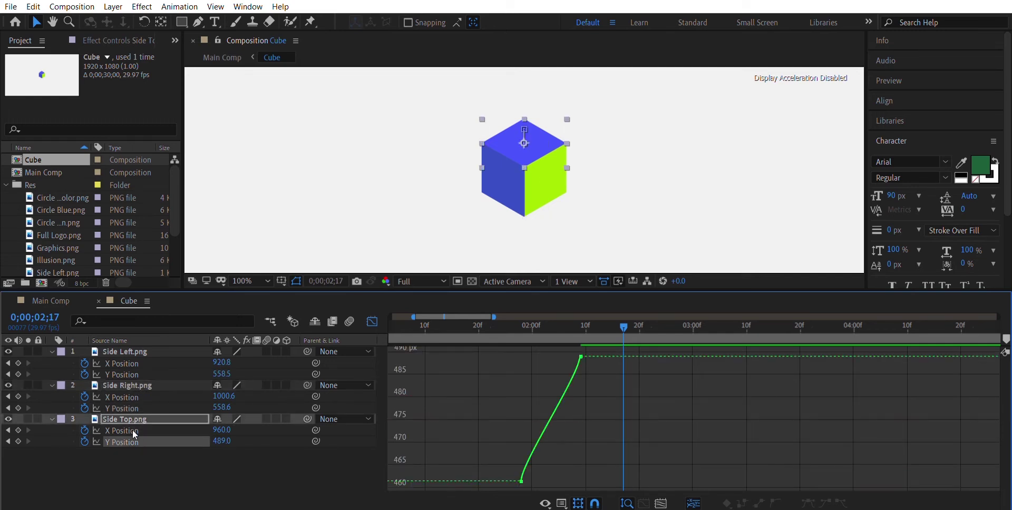
{"action": "left_click", "coordinate": [127, 362]}
{"action": "left_click", "coordinate": [580, 357]}
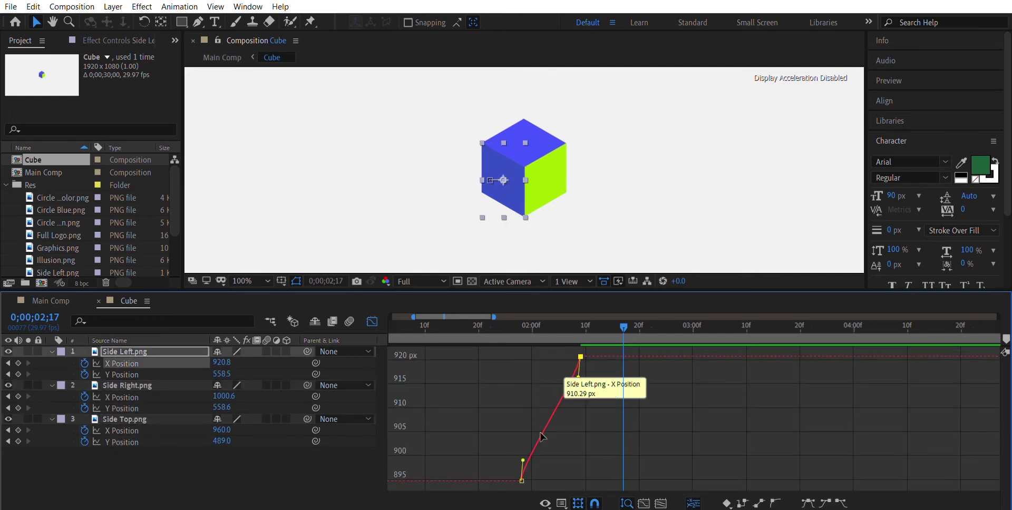
{"action": "left_click", "coordinate": [521, 479], "text": "shift"}
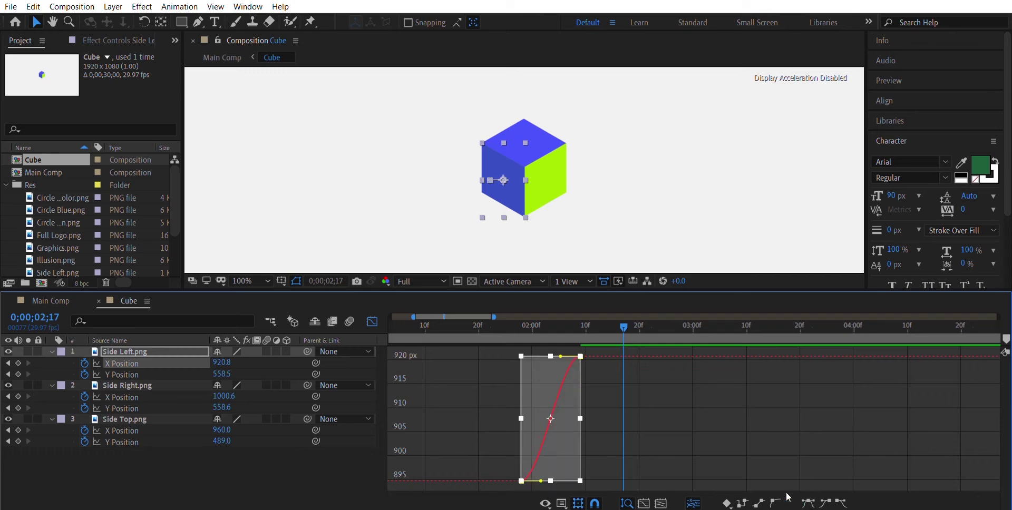
Extend Side Left.png's X Position end handle back to the first keyframe's time and its start handle to about 0;00;02;04.
{"action": "key", "text": "equal"}
{"action": "scroll", "coordinate": [496, 507], "scroll_direction": "left", "scroll_amount": 2}
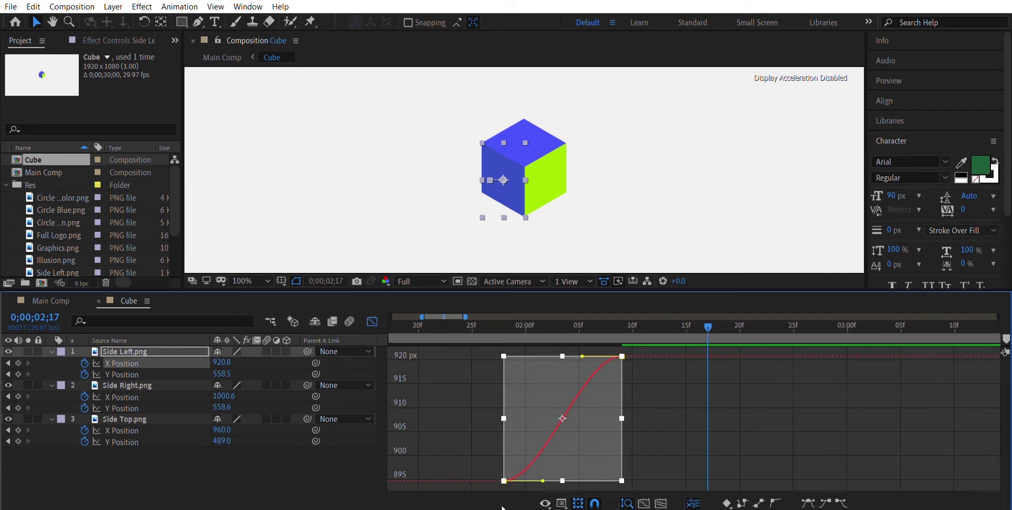
{"action": "key", "text": "equal"}
{"action": "scroll", "coordinate": [497, 507], "scroll_direction": "left", "scroll_amount": 3}
{"action": "scroll", "coordinate": [496, 508], "scroll_direction": "left", "scroll_amount": 2}
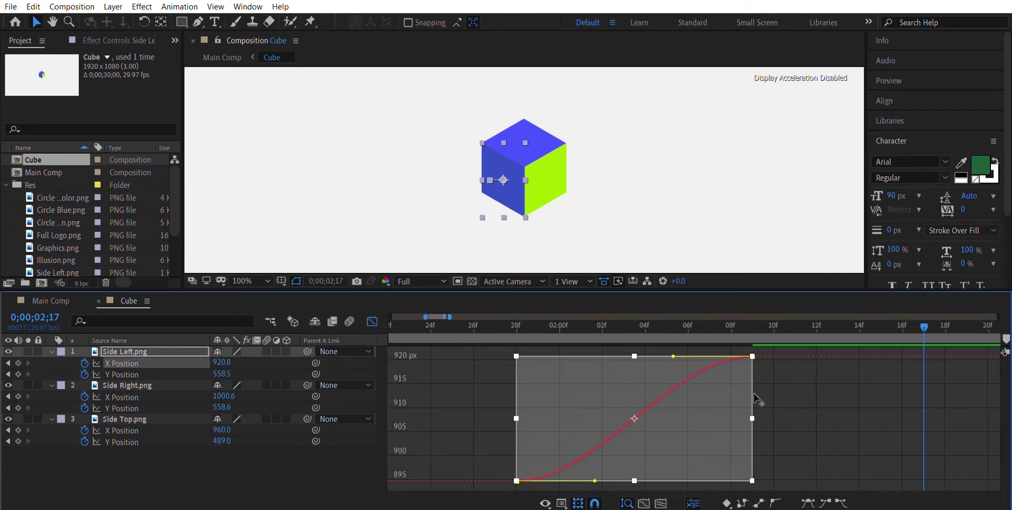
{"action": "left_click", "coordinate": [764, 391]}
{"action": "left_click", "coordinate": [753, 357]}
{"action": "left_click_drag", "start_coordinate": [674, 356], "coordinate": [517, 357]}
{"action": "left_click_drag", "start_coordinate": [595, 473], "coordinate": [647, 472]}
{"action": "left_click_drag", "start_coordinate": [516, 316], "coordinate": [367, 321]}
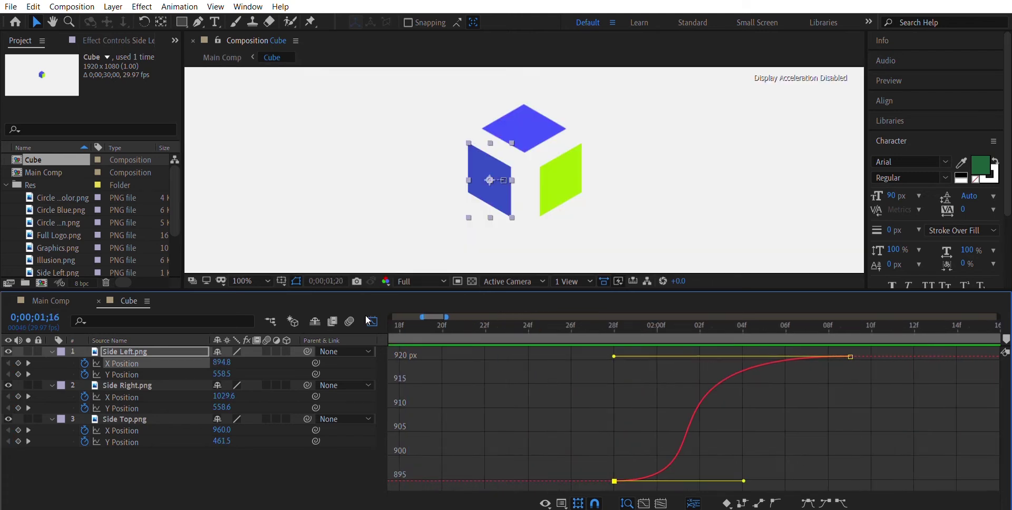
Extend Side Left.png's X Position start handle to about 0;00;02;07 and preview the cube's assembly.
{"action": "key", "text": "space"}
{"action": "key", "text": "space"}
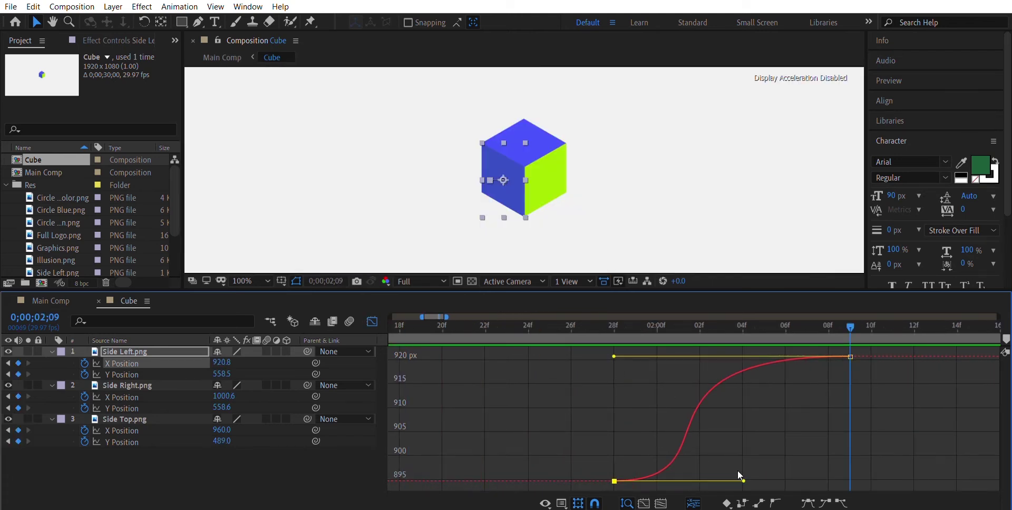
{"action": "left_click_drag", "start_coordinate": [745, 469], "coordinate": [809, 470]}
{"action": "key", "text": "space"}
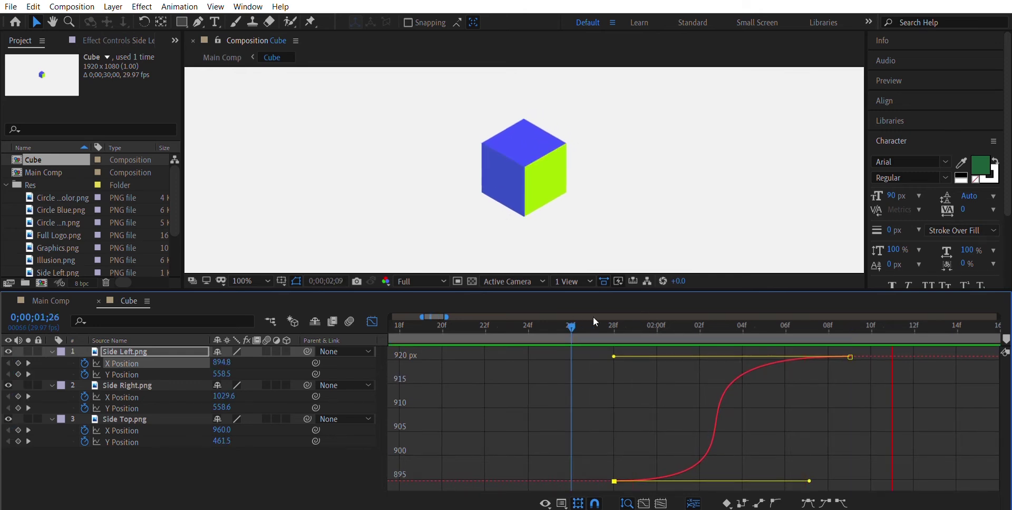
{"action": "left_click", "coordinate": [421, 326]}
{"action": "key", "text": "space"}
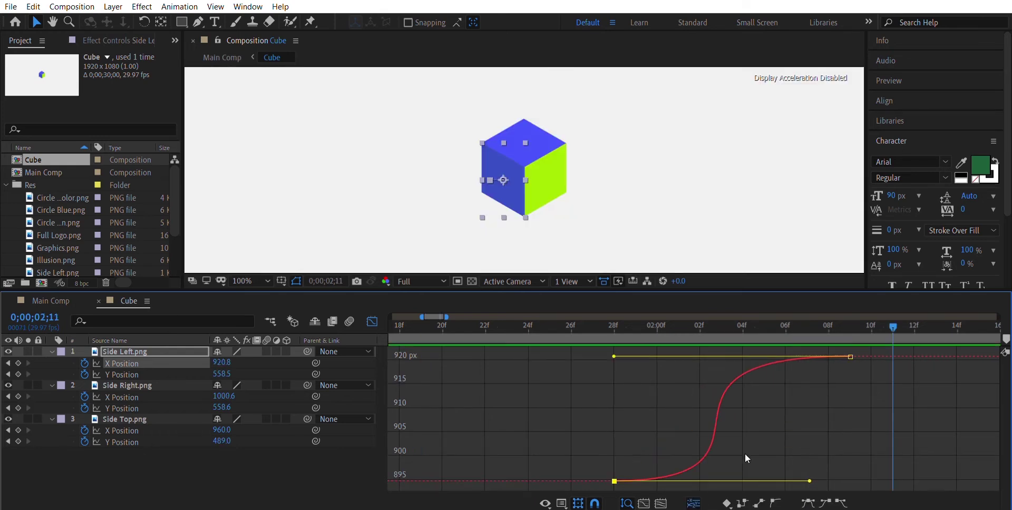
Shorten Side Left.png's X Position handles to about 0;00;02;01 for the end and 0;00;02;05 for the start, and preview from 0;00;01;05.
{"action": "key", "text": "minus"}
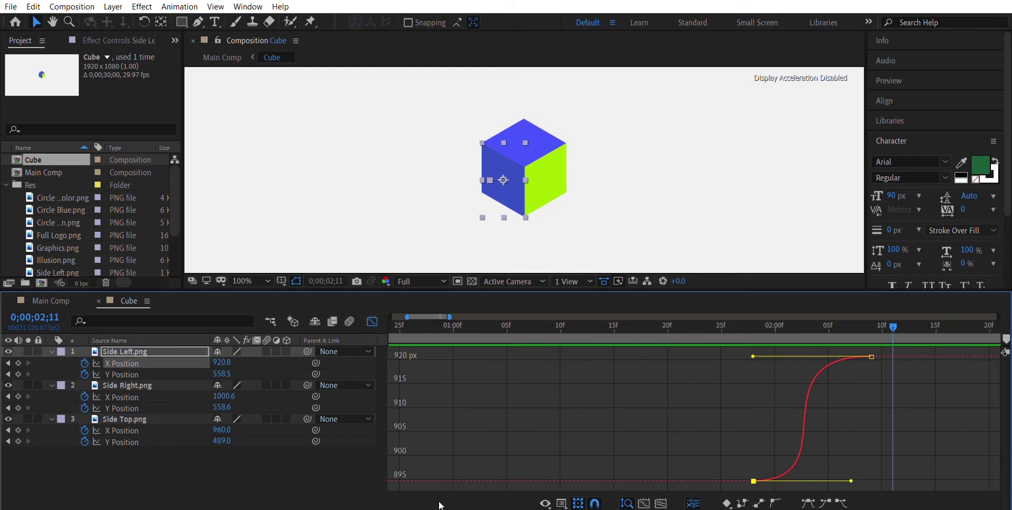
{"action": "scroll", "coordinate": [517, 490], "scroll_direction": "right", "scroll_amount": 6}
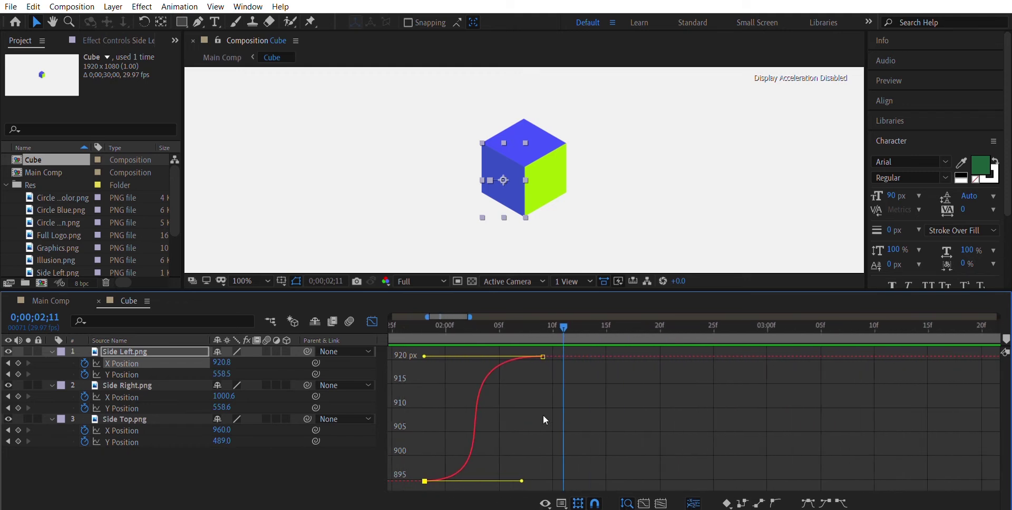
{"action": "left_click_drag", "start_coordinate": [428, 346], "coordinate": [454, 346]}
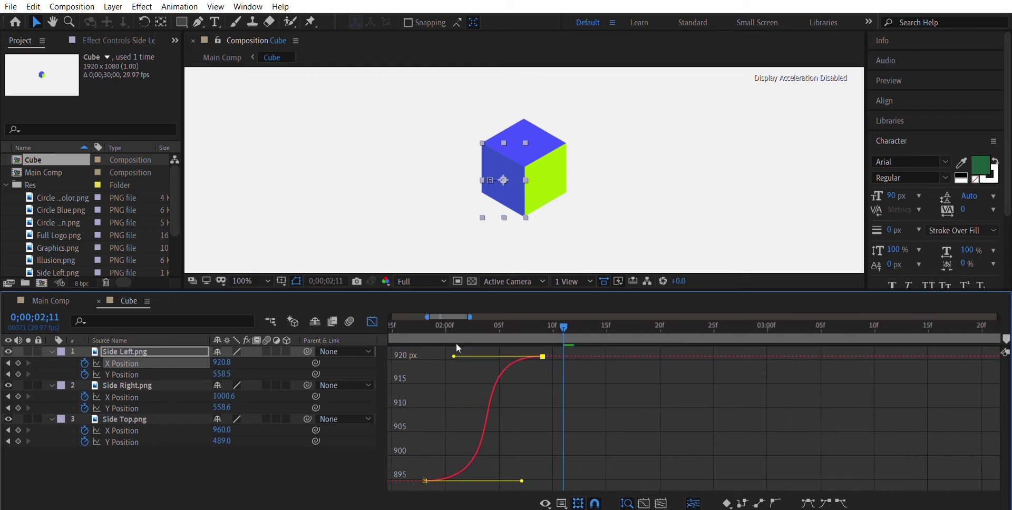
{"action": "left_click_drag", "start_coordinate": [522, 479], "coordinate": [502, 475]}
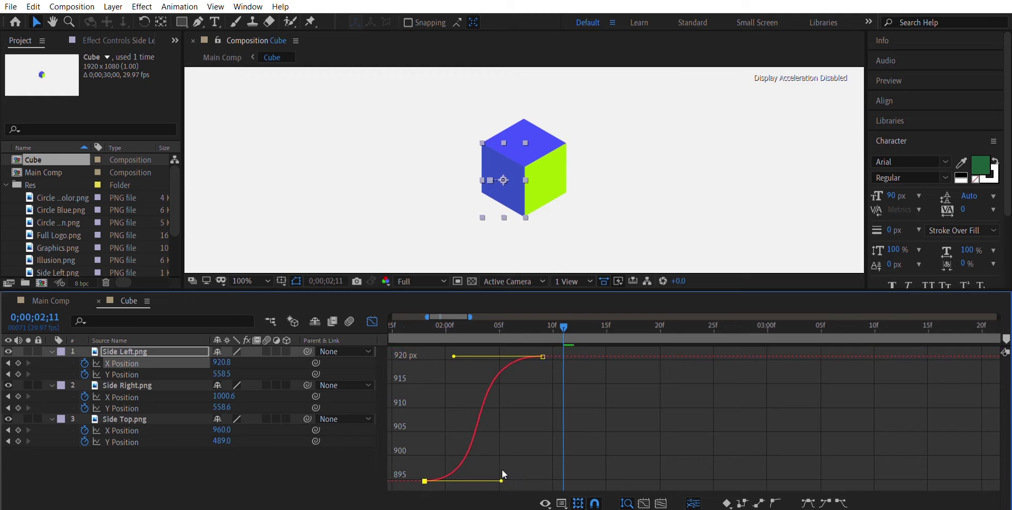
{"action": "left_click_drag", "start_coordinate": [454, 357], "coordinate": [452, 353]}
{"action": "key", "text": "h"}
{"action": "left_click_drag", "start_coordinate": [525, 398], "coordinate": [589, 401]}
{"action": "key", "text": "v"}
{"action": "left_click_drag", "start_coordinate": [446, 320], "coordinate": [378, 318]}
{"action": "key", "text": "space"}
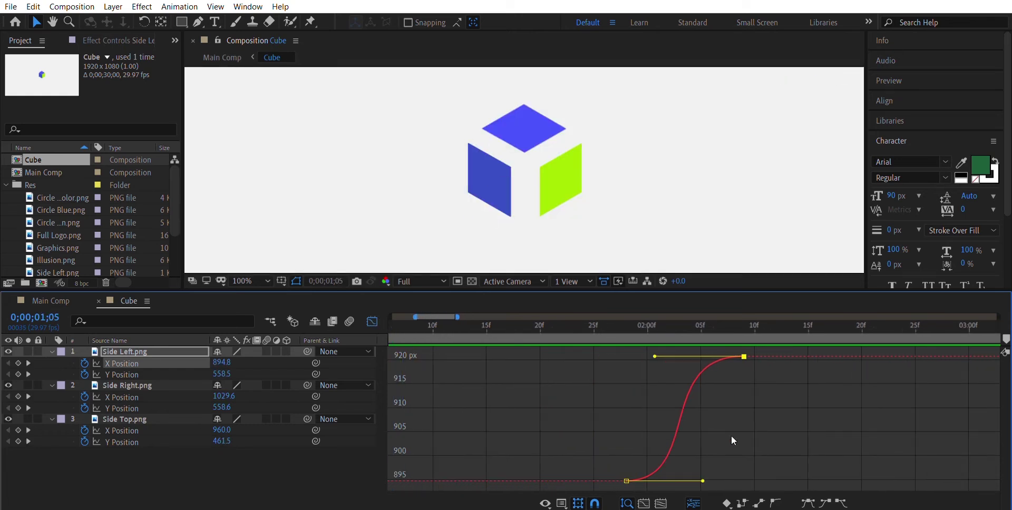
{"action": "key", "text": "space"}
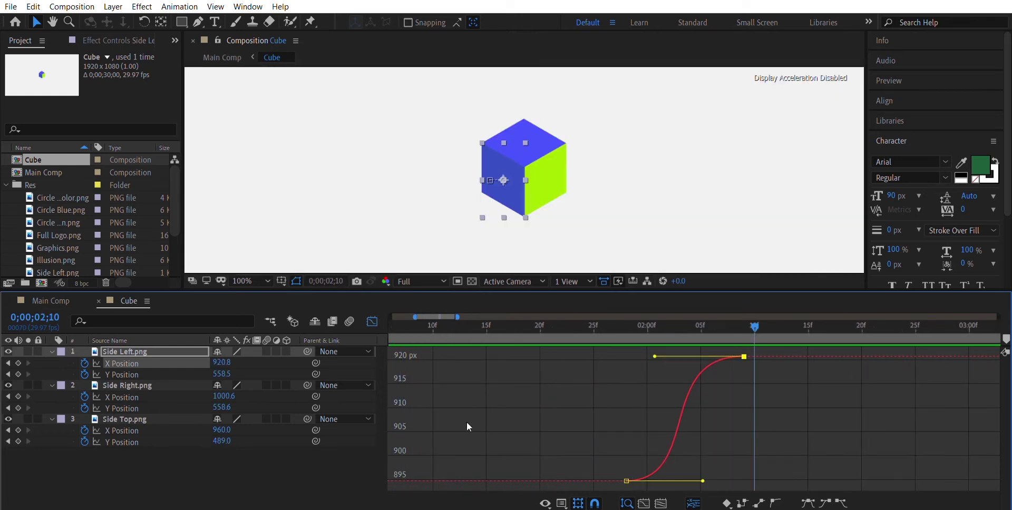
Move the starting X and Y Position keyframes of all three cube sides to 0;00;01;20 and preview the motion.
{"action": "key", "text": "shift+F3"}
{"action": "left_click_drag", "start_coordinate": [654, 464], "coordinate": [541, 358]}
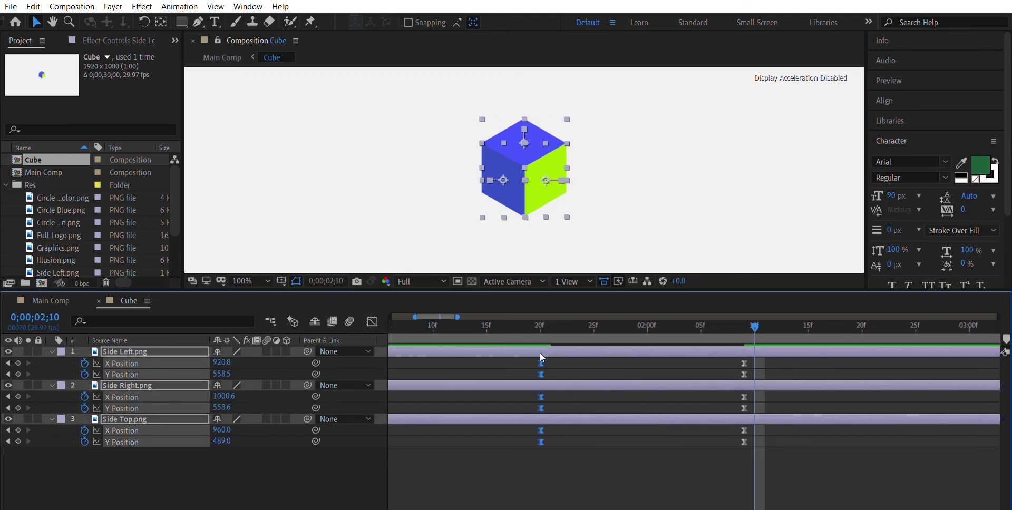
{"action": "left_click", "coordinate": [429, 323]}
{"action": "key", "text": "space"}
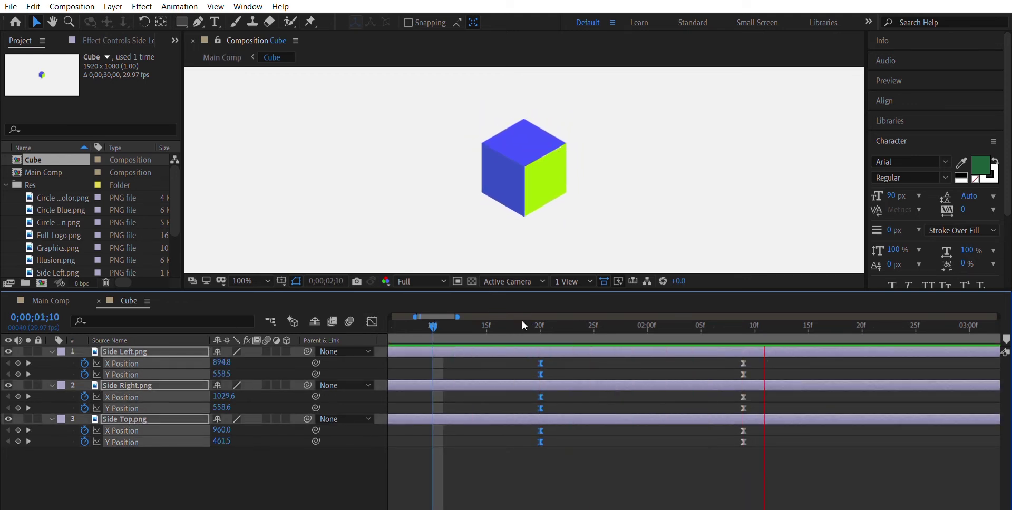
{"action": "left_click", "coordinate": [466, 323]}
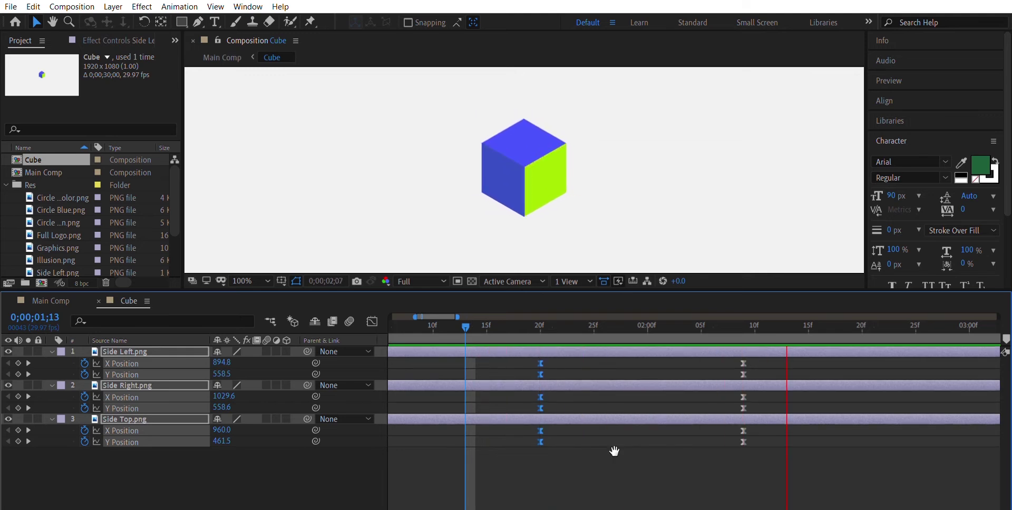
{"action": "key", "text": "space"}
Reopen Side Left.png's X Position curve, shorten its end handle to about 0;00;01;28, and preview from 0;00;01;10.
{"action": "left_click", "coordinate": [583, 452]}
{"action": "left_click", "coordinate": [122, 364]}
{"action": "left_click", "coordinate": [372, 322]}
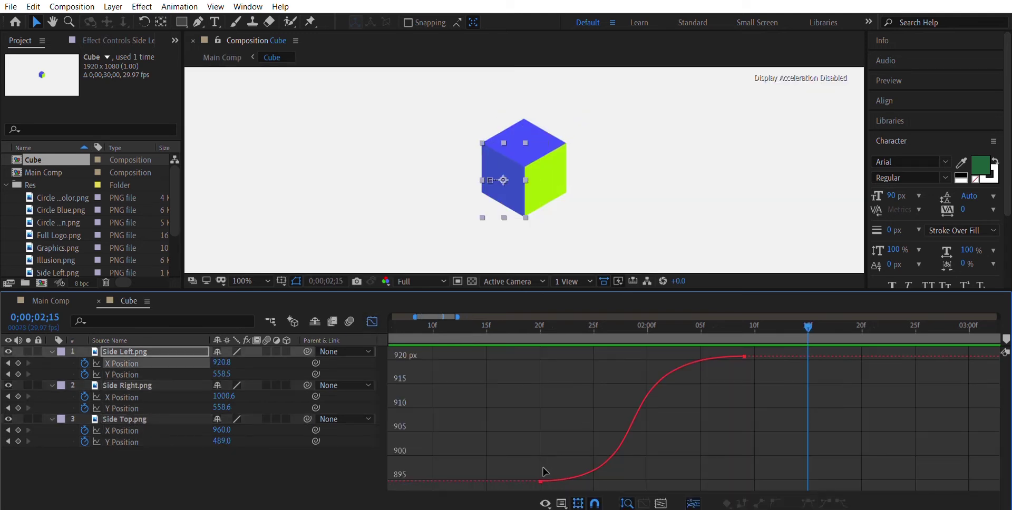
{"action": "left_click", "coordinate": [541, 481]}
{"action": "left_click_drag", "start_coordinate": [593, 350], "coordinate": [632, 351]}
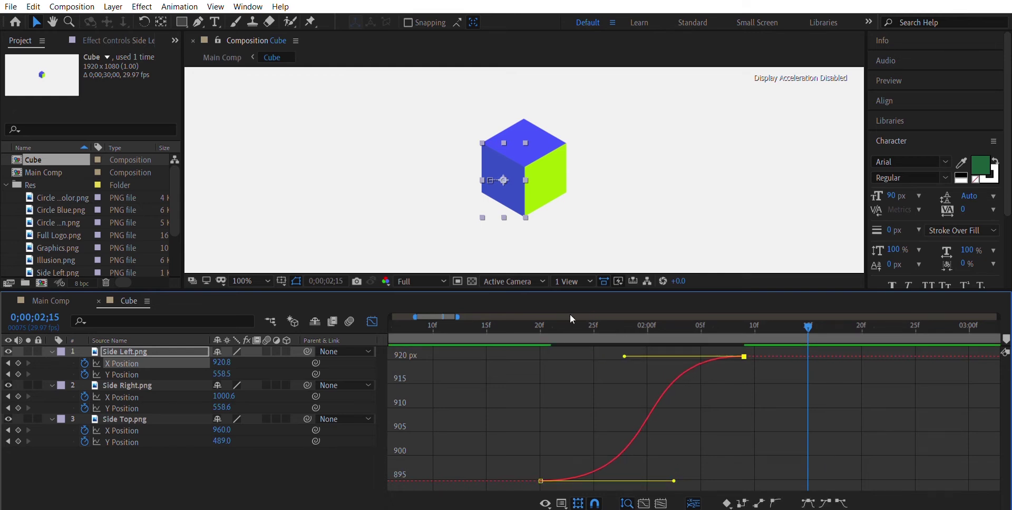
{"action": "left_click", "coordinate": [486, 324]}
{"action": "left_click_drag", "start_coordinate": [487, 321], "coordinate": [434, 328]}
{"action": "key", "text": "space"}
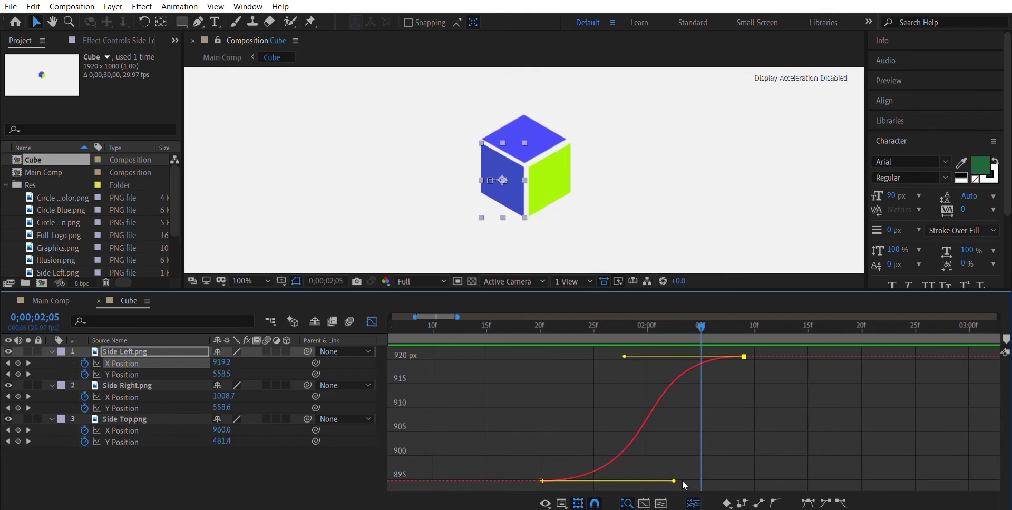
Extend Side Left.png's X Position start handle to about 0;00;02;08 and preview the assembly up to 0;00;02;09.
{"action": "left_click_drag", "start_coordinate": [673, 481], "coordinate": [739, 481]}
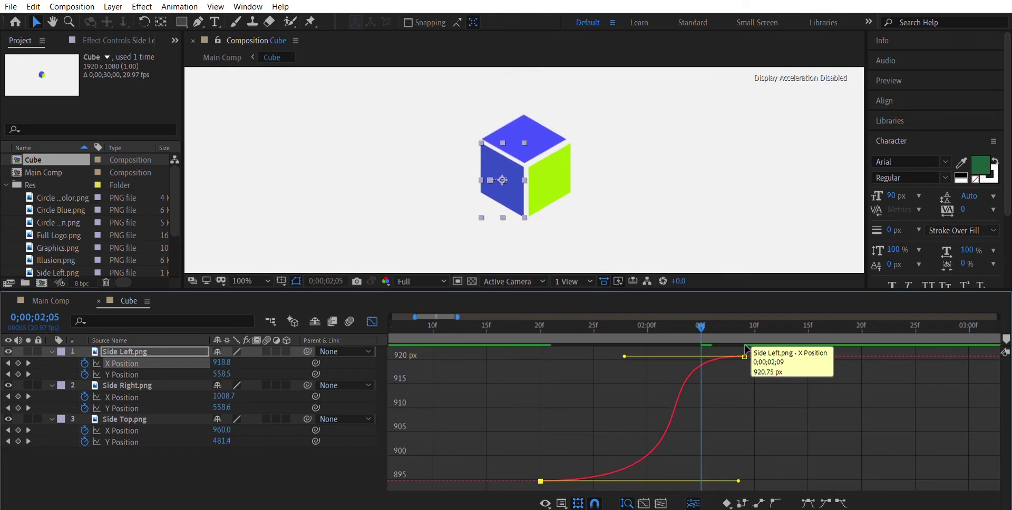
{"action": "left_click_drag", "start_coordinate": [612, 323], "coordinate": [486, 324]}
{"action": "key", "text": "space"}
{"action": "key", "text": "space"}
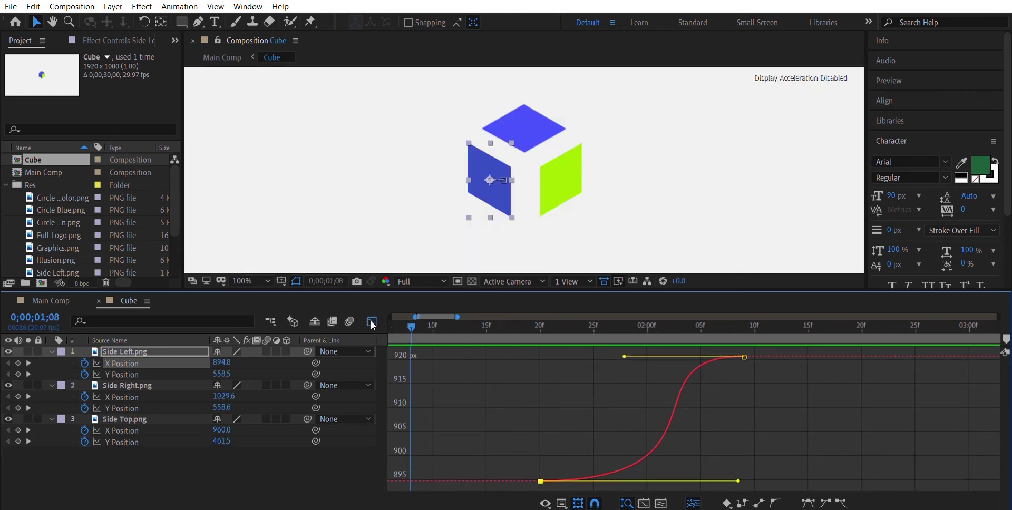
{"action": "key", "text": "space"}
{"action": "left_click_drag", "start_coordinate": [574, 327], "coordinate": [799, 335]}
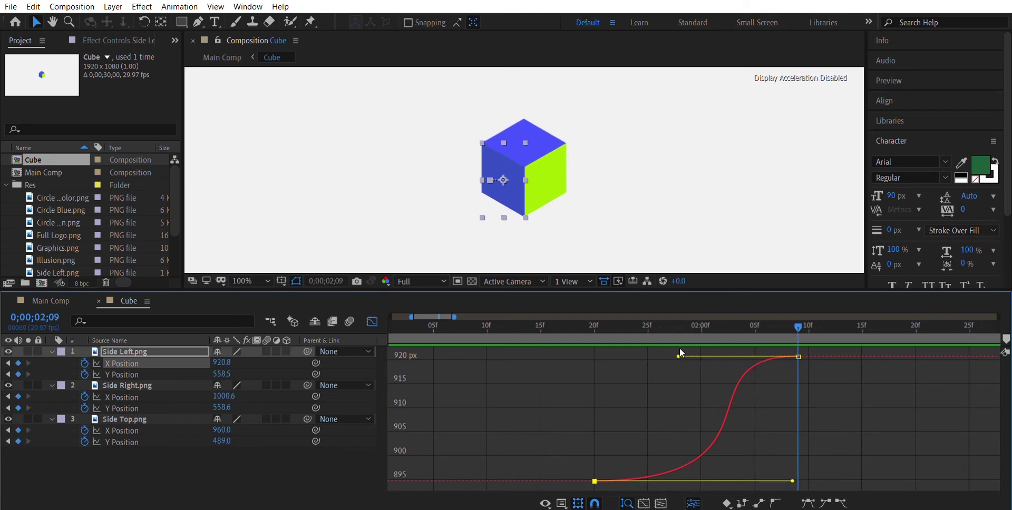
Move the starting X and Y Position keyframes of all three sides to 0;00;01;03 and preview from 0;00;00;22.
{"action": "key", "text": "minus"}
{"action": "key", "text": "minus"}
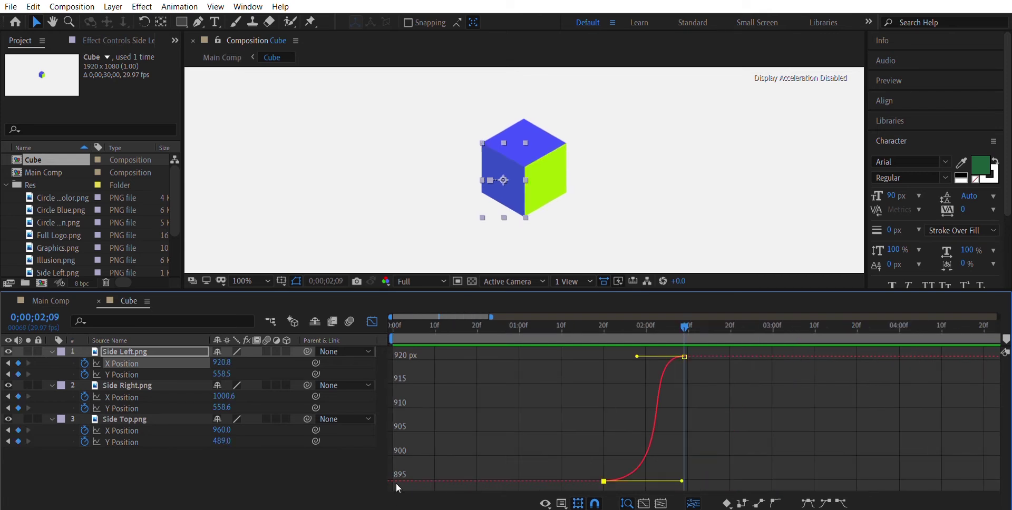
{"action": "left_click", "coordinate": [371, 321]}
{"action": "left_click", "coordinate": [627, 444]}
{"action": "left_click_drag", "start_coordinate": [626, 444], "coordinate": [527, 358]}
{"action": "left_click_drag", "start_coordinate": [516, 327], "coordinate": [492, 316]}
{"action": "left_click", "coordinate": [487, 319]}
{"action": "key", "text": "space"}
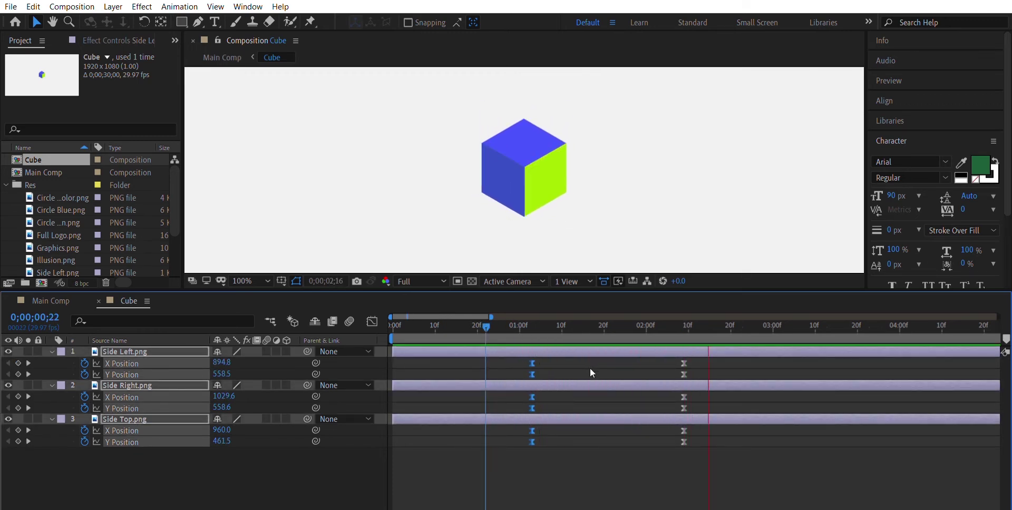
{"action": "key", "text": "space"}
Pull Side Left.png's X Position end handle back to about 0;00;01;05 and its start handle to about 0;00;01;26, and preview from 0;00;00;23.
{"action": "left_click", "coordinate": [154, 354]}
{"action": "left_click", "coordinate": [372, 320]}
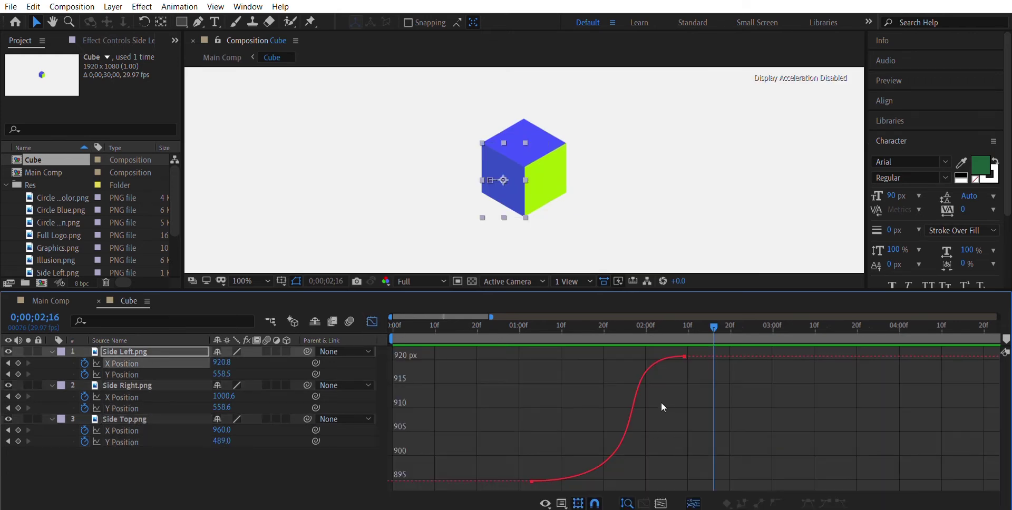
{"action": "left_click", "coordinate": [634, 404]}
{"action": "left_click", "coordinate": [701, 352]}
{"action": "left_click", "coordinate": [685, 357]}
{"action": "left_click_drag", "start_coordinate": [597, 355], "coordinate": [535, 344]}
{"action": "left_click_drag", "start_coordinate": [680, 468], "coordinate": [628, 472]}
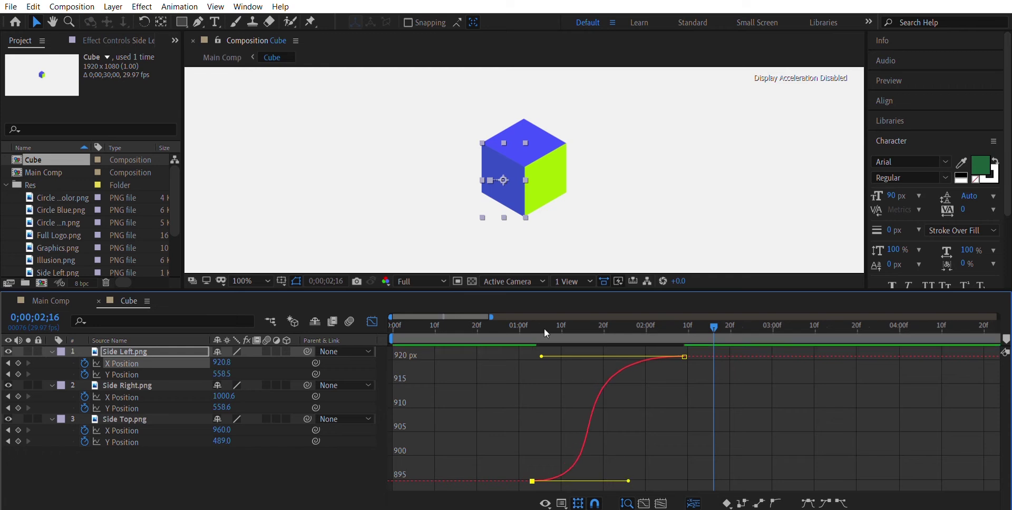
{"action": "left_click", "coordinate": [489, 318]}
{"action": "key", "text": "space"}
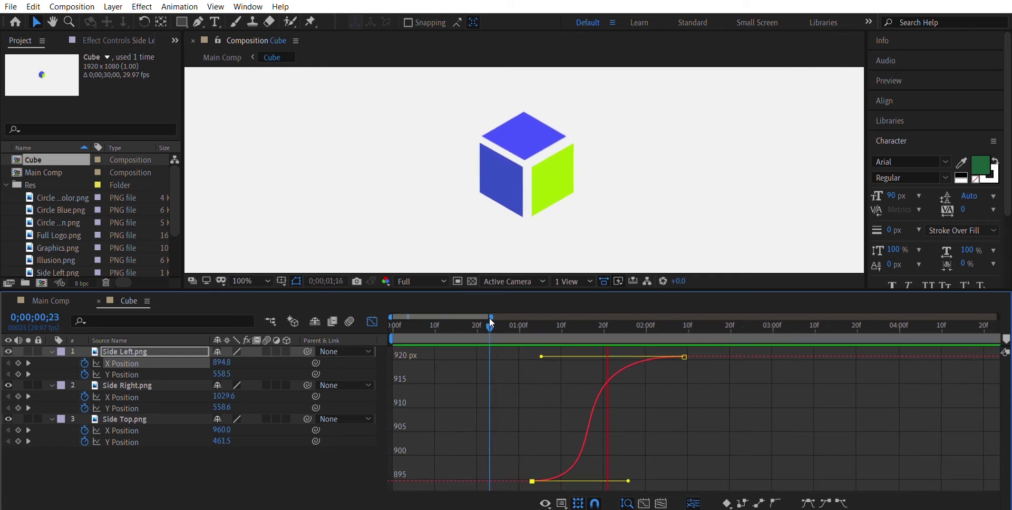
{"action": "key", "text": "space"}
{"action": "mouse_move", "coordinate": [515, 322]}
{"action": "left_mouse_down"}
{"action": "mouse_move", "coordinate": [670, 322]}
{"action": "mouse_move", "coordinate": [497, 323]}
{"action": "left_mouse_up"}
{"action": "key", "text": "space"}
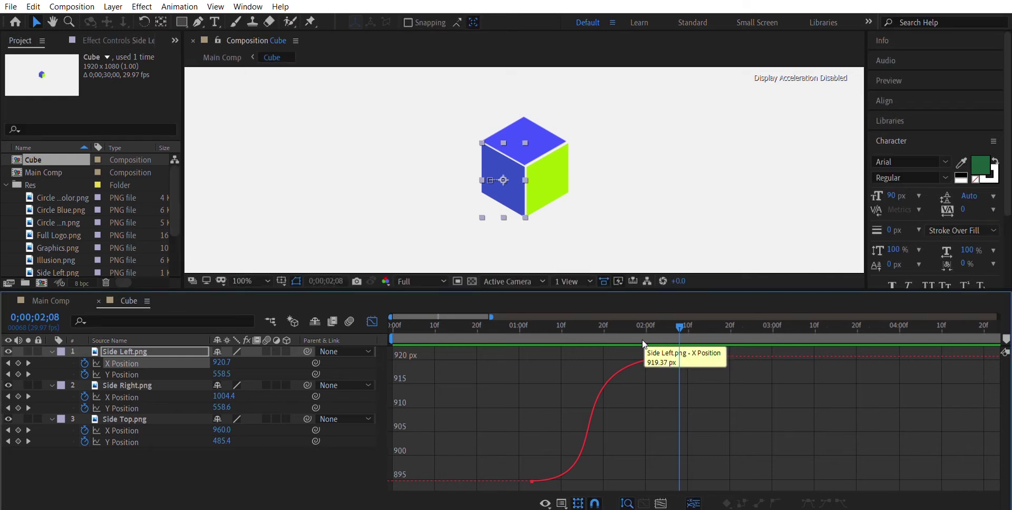
Try Side Left.png's X Position start handle at about 0;00;01;24 and end handle at 0;00;01;03, preview, and undo both changes.
{"action": "double_click", "coordinate": [648, 360]}
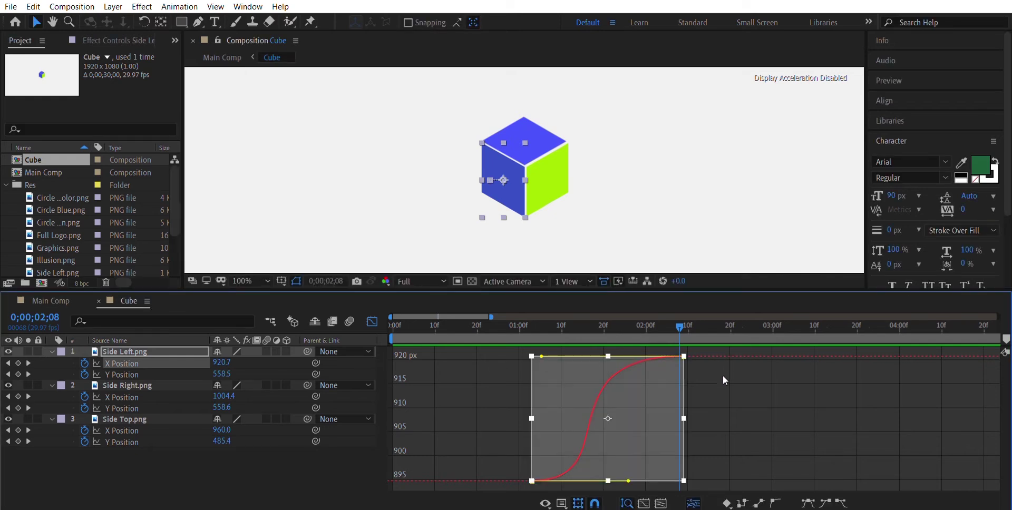
{"action": "left_click", "coordinate": [644, 460]}
{"action": "left_click", "coordinate": [533, 479]}
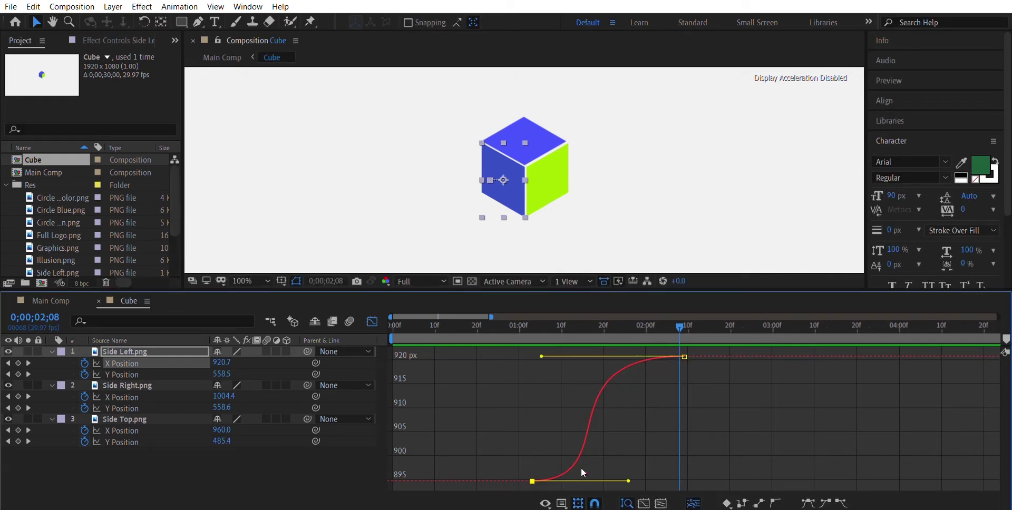
{"action": "mouse_move", "coordinate": [628, 469]}
{"action": "left_mouse_down"}
{"action": "mouse_move", "coordinate": [606, 468]}
{"action": "mouse_move", "coordinate": [622, 469]}
{"action": "left_mouse_up"}
{"action": "left_click_drag", "start_coordinate": [542, 357], "coordinate": [532, 357]}
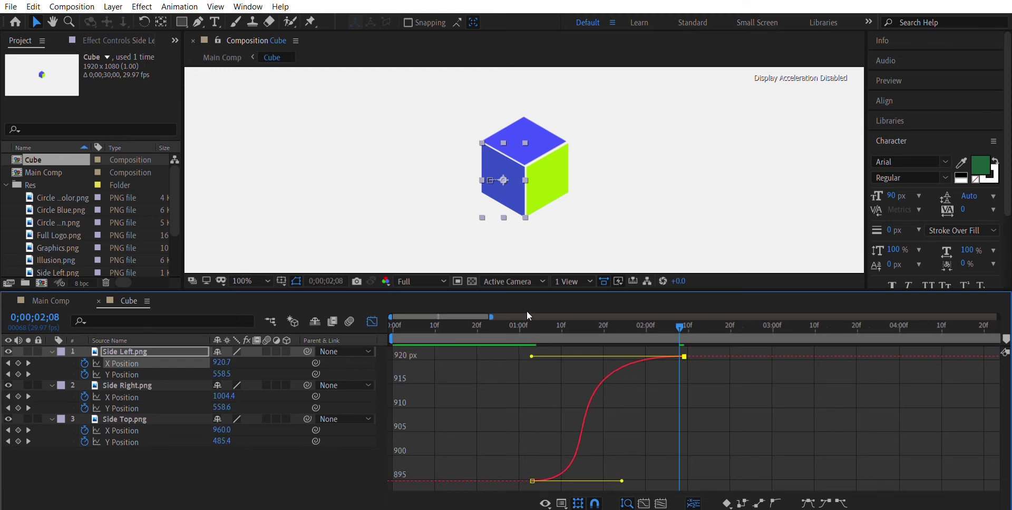
{"action": "left_click", "coordinate": [502, 317]}
{"action": "key", "text": "space"}
{"action": "key", "text": "space"}
{"action": "key", "text": "ctrl+z"}
{"action": "key", "text": "ctrl+z"}
{"action": "left_click", "coordinate": [710, 379]}
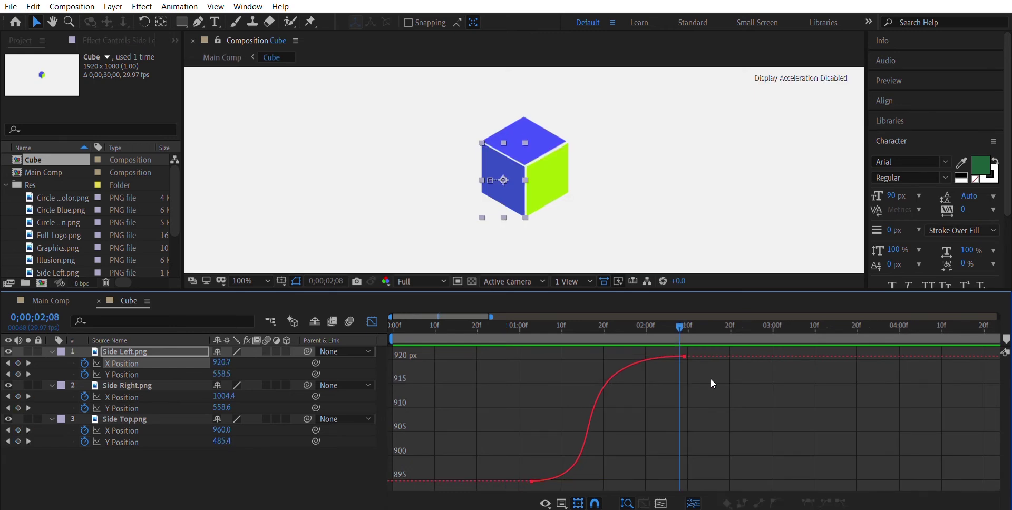
Show Side Right.png's X Position curve and apply Easy Ease to both of its keyframes.
{"action": "left_click", "coordinate": [122, 384]}
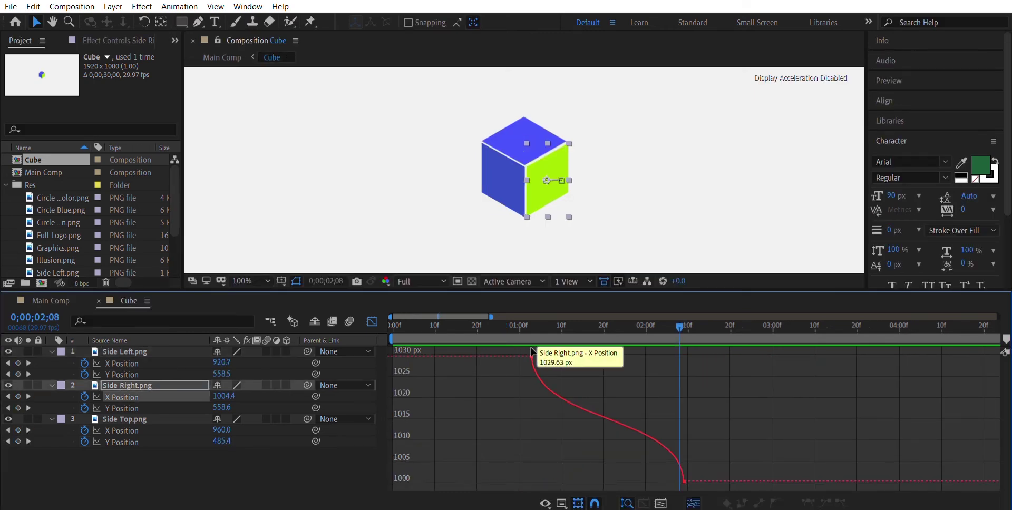
{"action": "left_click_drag", "start_coordinate": [687, 475], "coordinate": [526, 331]}
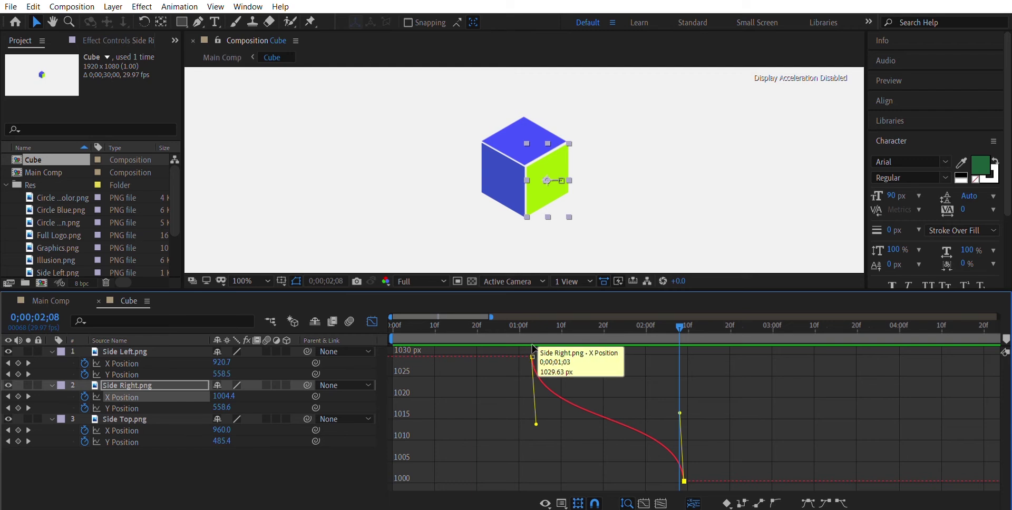
{"action": "left_click", "coordinate": [807, 504]}
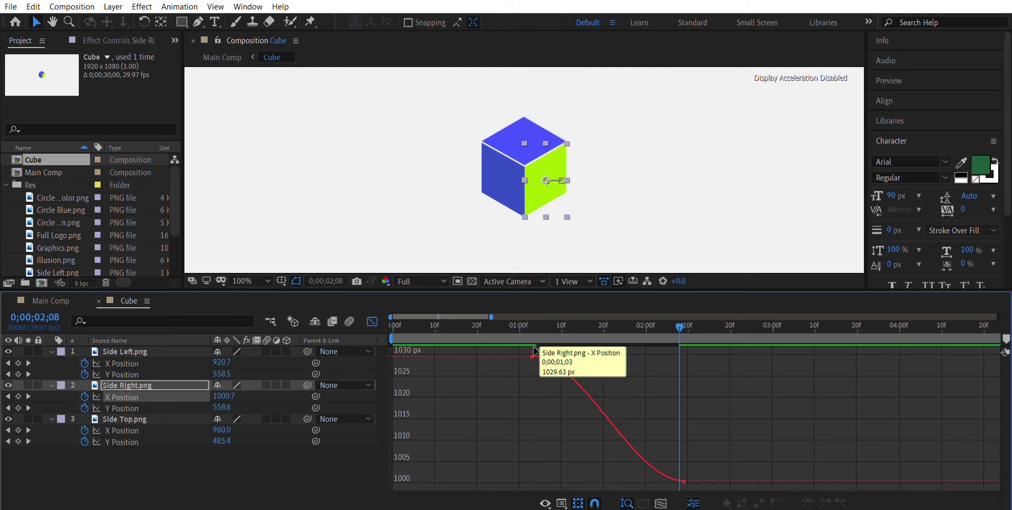
Try Side Right.png's X Position start handle at about 0;00;02;00 and end handle at about 0;00;01;17, preview, and undo both changes.
{"action": "left_click_drag", "start_coordinate": [582, 357], "coordinate": [647, 357]}
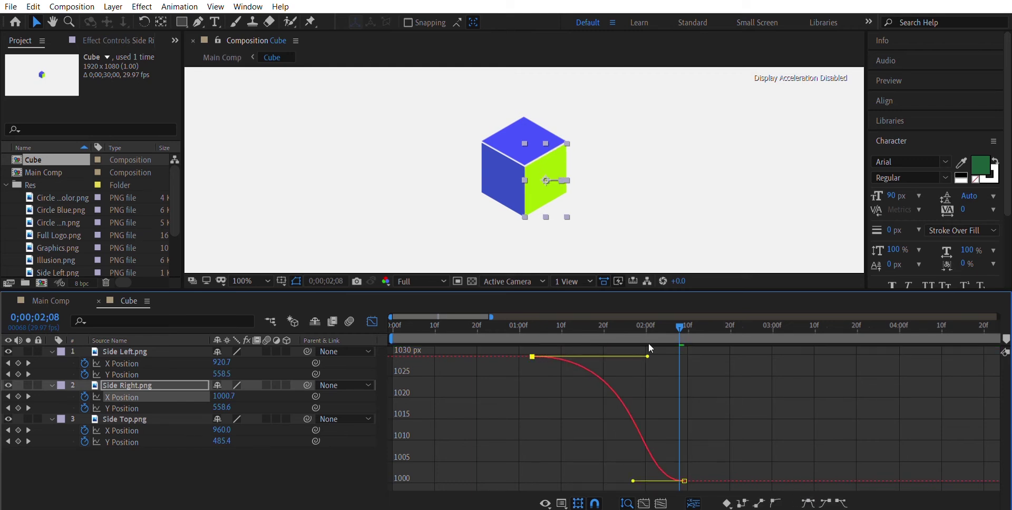
{"action": "left_click_drag", "start_coordinate": [634, 480], "coordinate": [591, 481]}
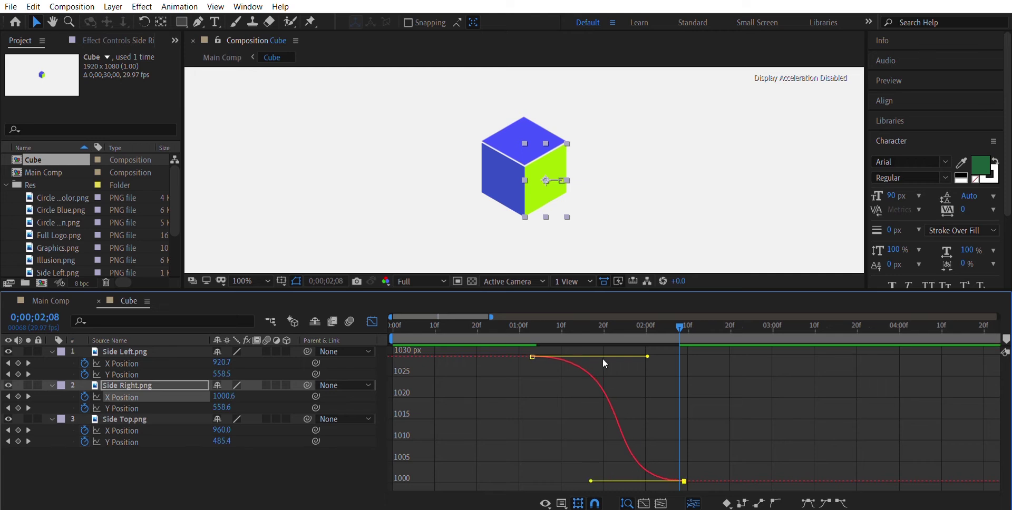
{"action": "left_click", "coordinate": [491, 322]}
{"action": "key", "text": "space"}
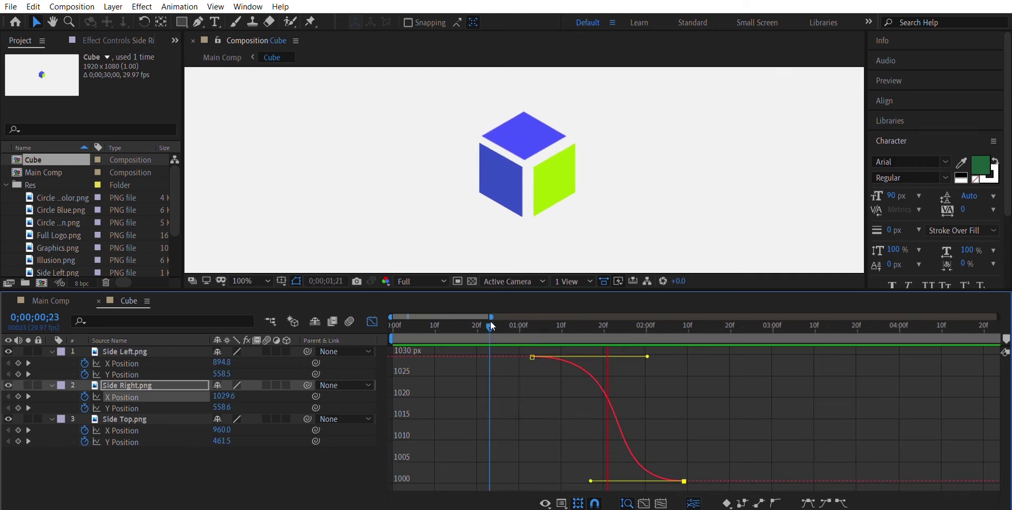
{"action": "key", "text": "space"}
{"action": "key", "text": "ctrl+z"}
{"action": "key", "text": "ctrl+z"}
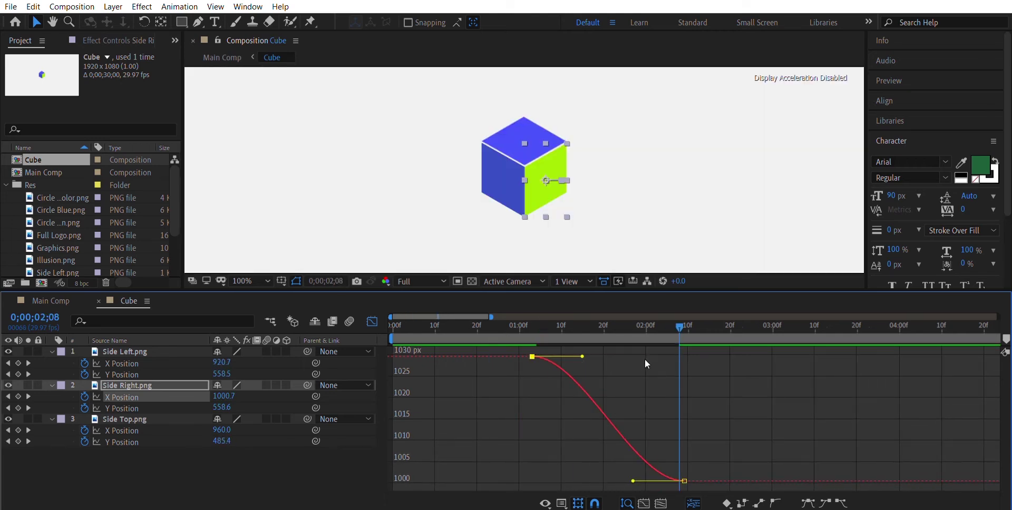
Set Side Right.png's X Position start handle at about 0;00;01;20 and end handle at about 0;00;01;09, and preview from 0;00;00;28.
{"action": "left_click_drag", "start_coordinate": [582, 357], "coordinate": [603, 357]}
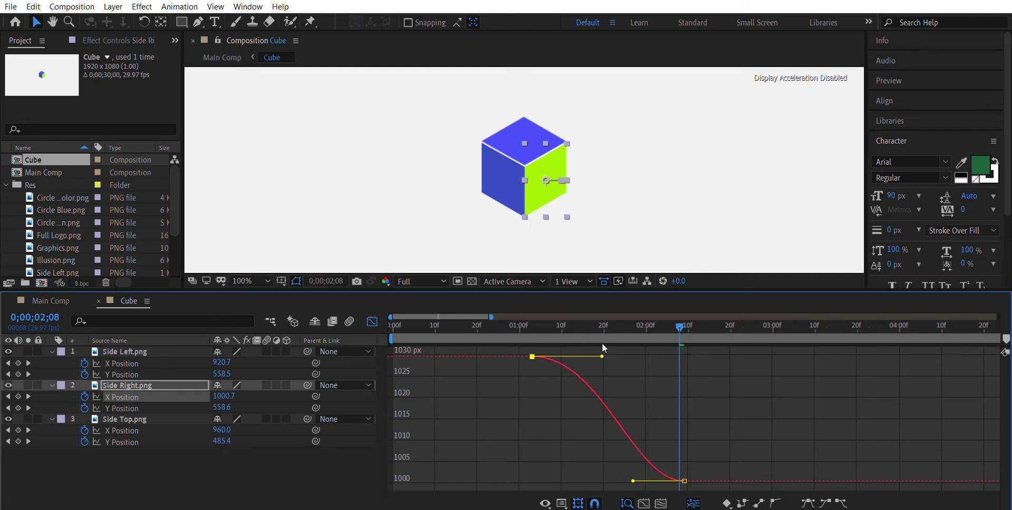
{"action": "left_click_drag", "start_coordinate": [633, 480], "coordinate": [558, 470]}
{"action": "left_click_drag", "start_coordinate": [523, 327], "coordinate": [513, 319]}
{"action": "key", "text": "space"}
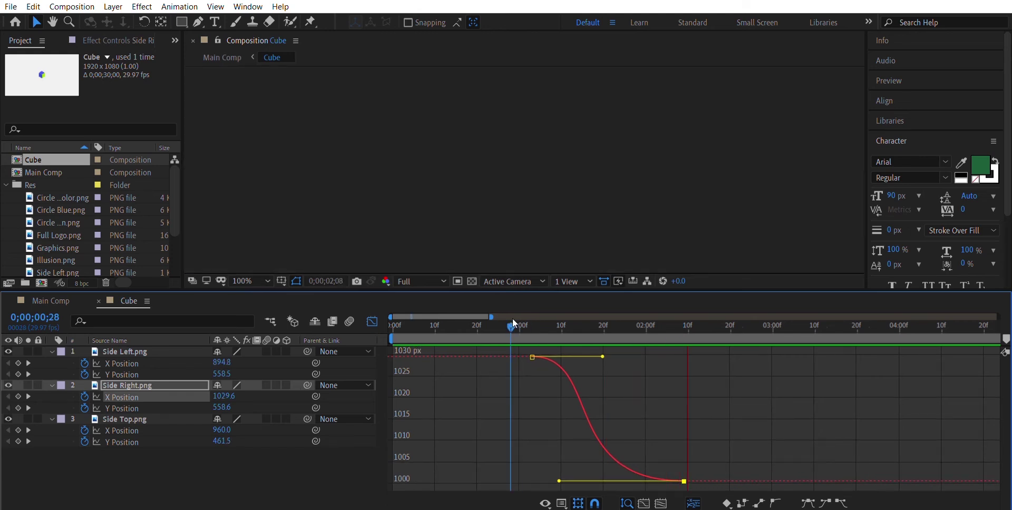
Apply Easy Ease to Side Top.png's Y Position keyframes, extend the start handle to about 0;00;01;27 and the end handle to about 0;00;01;09, and preview.
{"action": "left_click", "coordinate": [127, 442]}
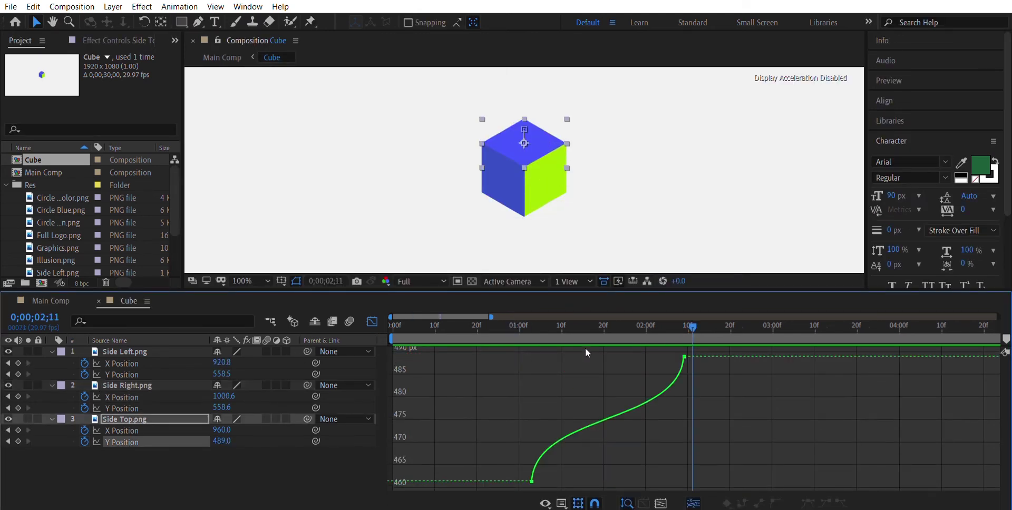
{"action": "left_click", "coordinate": [534, 469]}
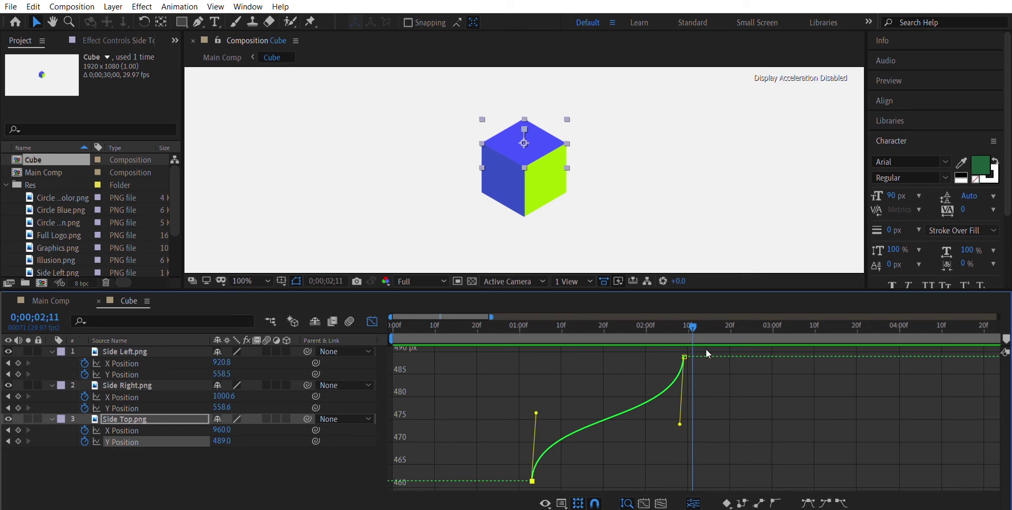
{"action": "left_click", "coordinate": [808, 503]}
{"action": "left_click_drag", "start_coordinate": [682, 414], "coordinate": [557, 357]}
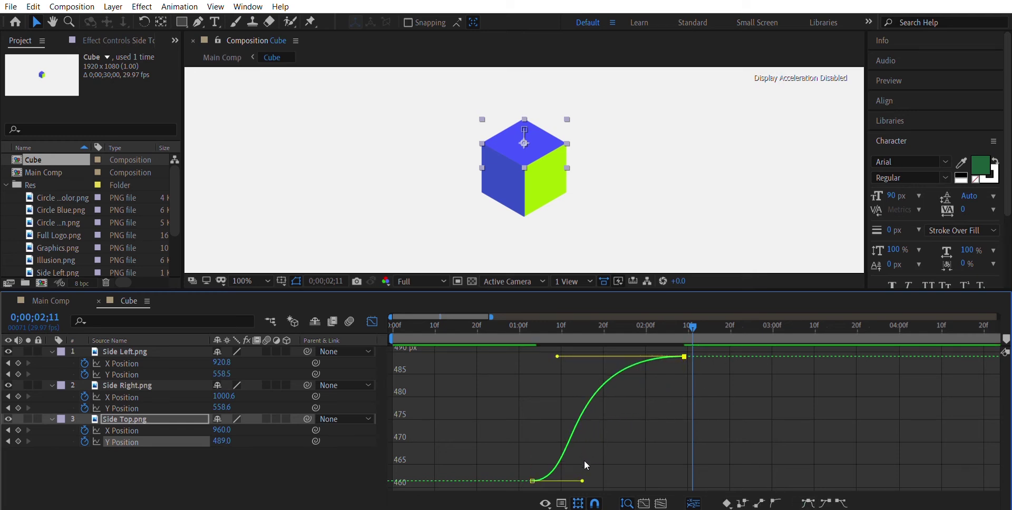
{"action": "left_click_drag", "start_coordinate": [583, 481], "coordinate": [634, 480]}
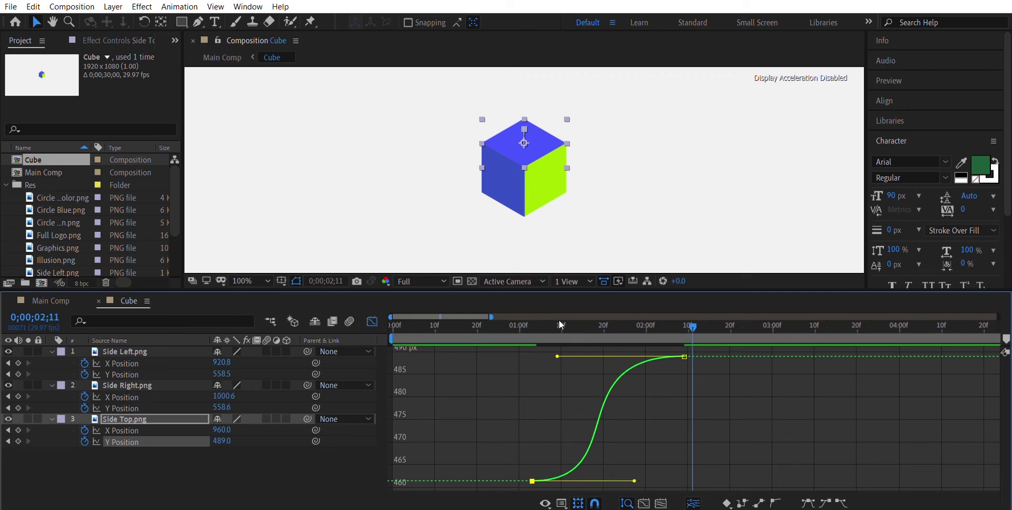
{"action": "left_click_drag", "start_coordinate": [558, 323], "coordinate": [505, 323]}
{"action": "key", "text": "space"}
Play back the cube's assembly repeatedly from before the first keyframes to compare the timing of the three sides.
{"action": "key", "text": "space"}
{"action": "left_click", "coordinate": [650, 386]}
{"action": "left_click", "coordinate": [460, 325]}
{"action": "key", "text": "space"}
{"action": "key", "text": "space"}
{"action": "left_click_drag", "start_coordinate": [541, 311], "coordinate": [471, 329]}
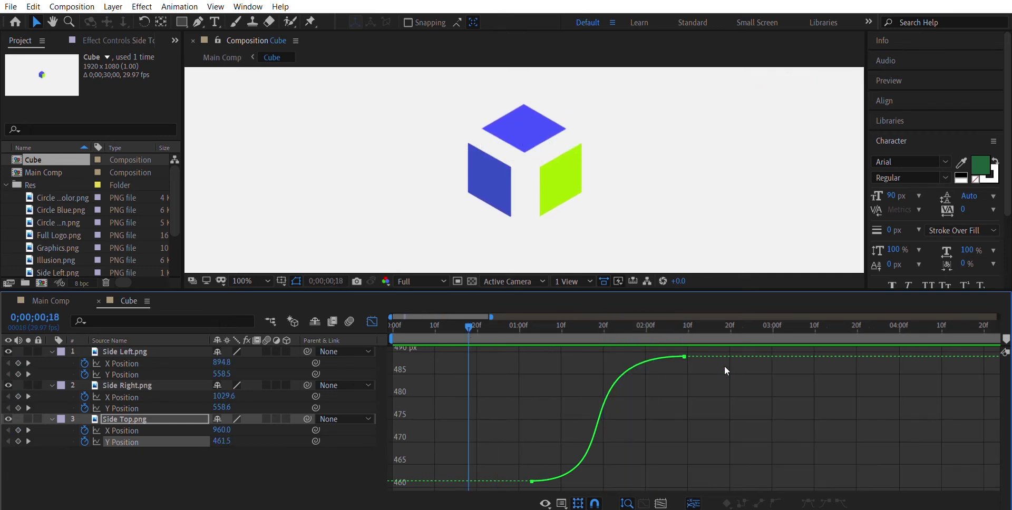
{"action": "key", "text": "space"}
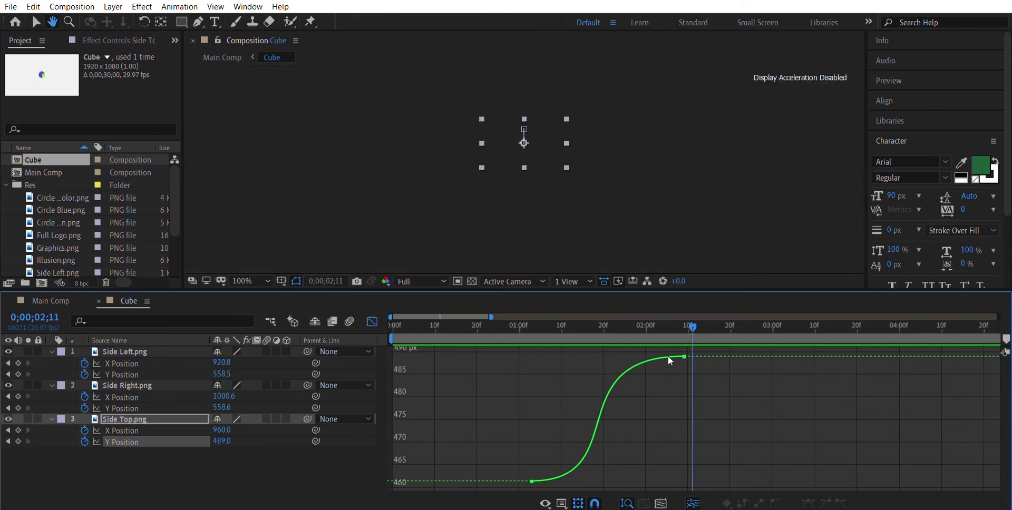
{"action": "left_click", "coordinate": [505, 319]}
{"action": "key", "text": "space"}
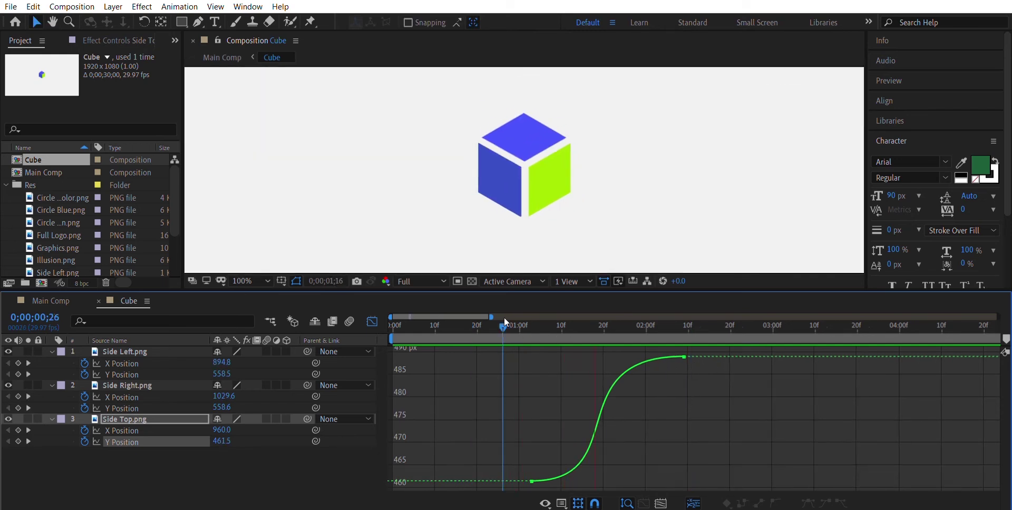
Move Side Right.png's X Position end handle to about 0;00;01;07 and start handle to about 0;00;01;22, and preview the result.
{"action": "left_click", "coordinate": [551, 180]}
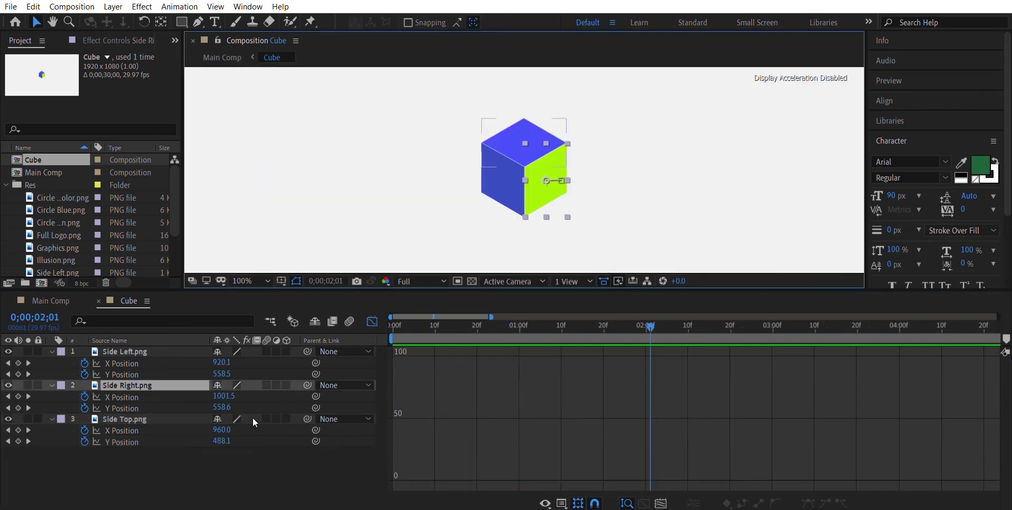
{"action": "left_click", "coordinate": [148, 396]}
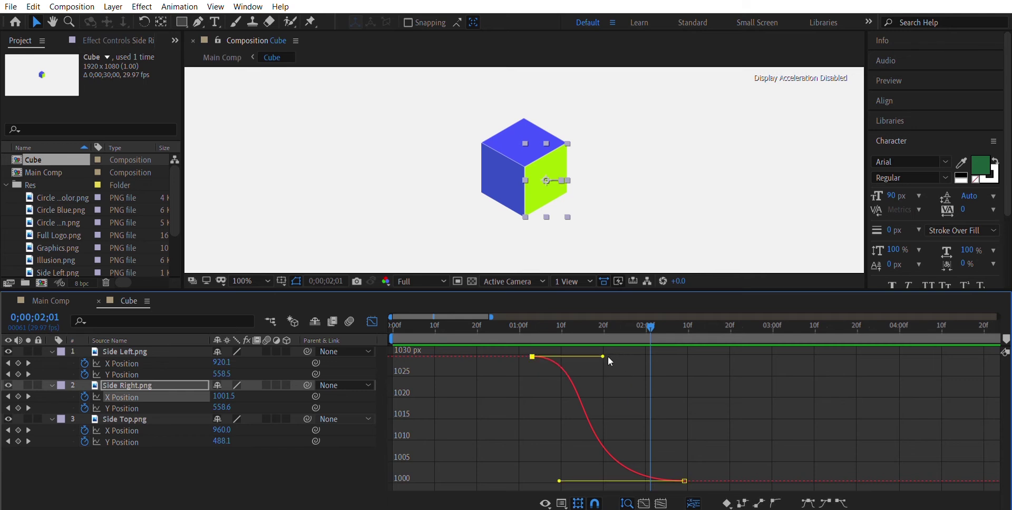
{"action": "mouse_move", "coordinate": [559, 480]}
{"action": "left_mouse_down"}
{"action": "mouse_move", "coordinate": [546, 481]}
{"action": "mouse_move", "coordinate": [553, 470]}
{"action": "left_mouse_up"}
{"action": "left_click_drag", "start_coordinate": [604, 346], "coordinate": [612, 344]}
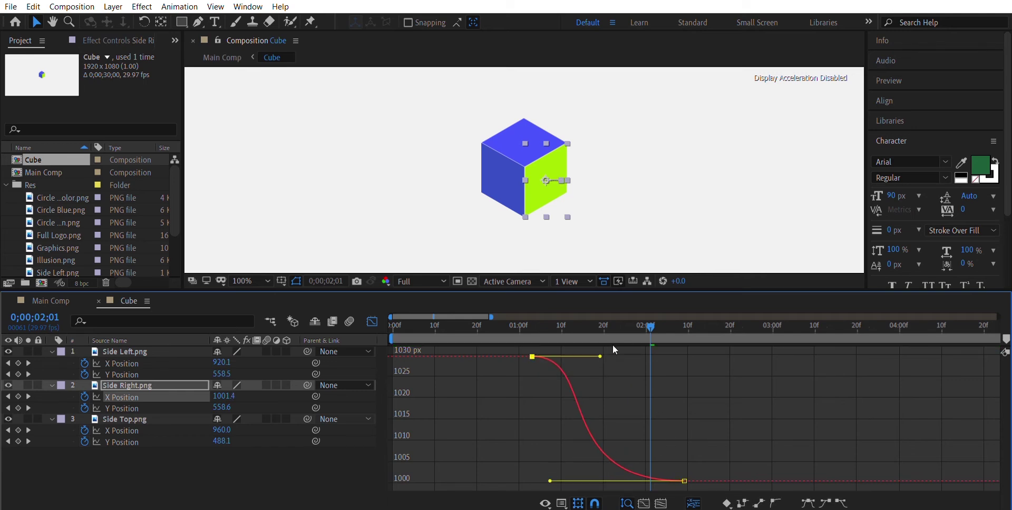
{"action": "left_click", "coordinate": [511, 321]}
{"action": "key", "text": "space"}
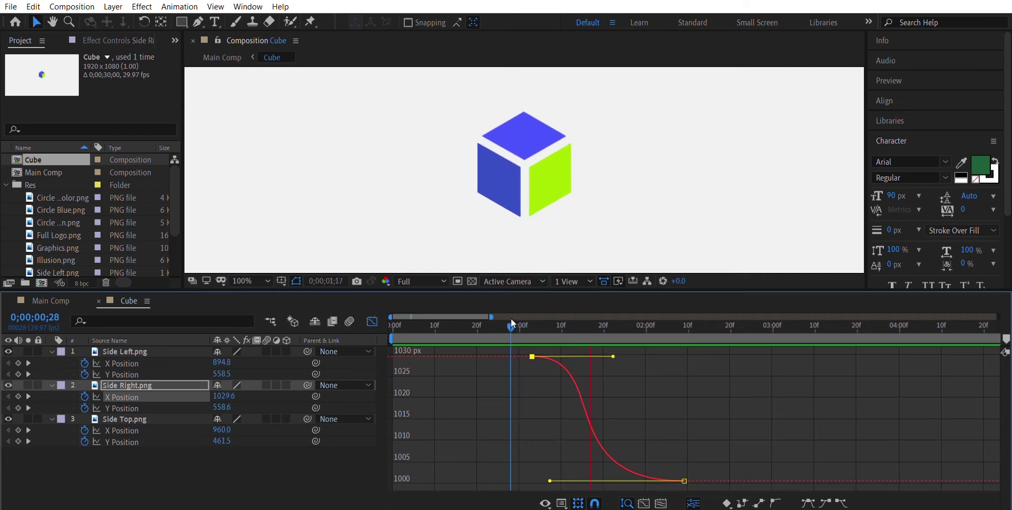
{"action": "left_click", "coordinate": [507, 320]}
{"action": "key", "text": "space"}
{"action": "key", "text": "space"}
Shorten Side Right.png's X Position start handle to about 0;00;01;17, preview, and settle it at about 0;00;01;18 with another preview.
{"action": "left_click_drag", "start_coordinate": [613, 357], "coordinate": [592, 344]}
{"action": "left_click", "coordinate": [504, 323]}
{"action": "key", "text": "space"}
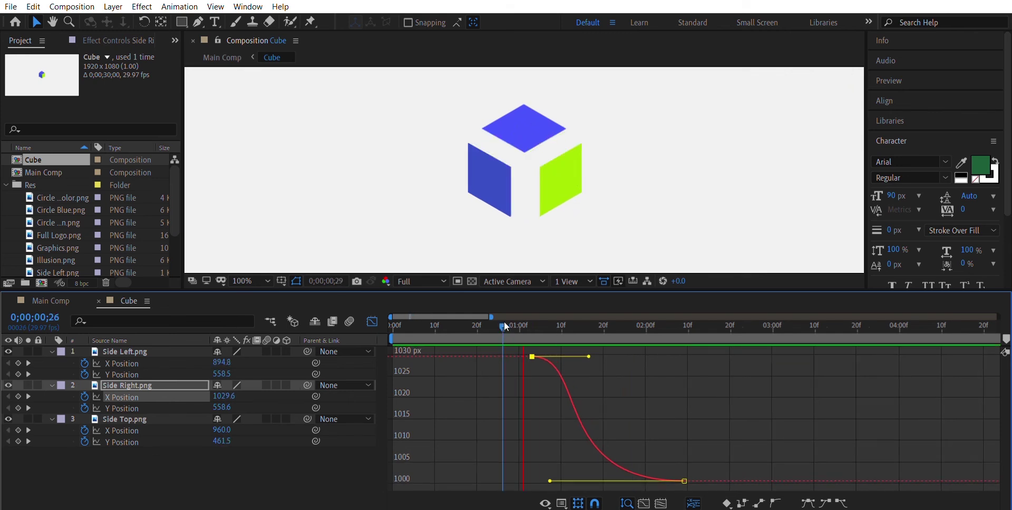
{"action": "key", "text": "space"}
{"action": "left_click_drag", "start_coordinate": [589, 357], "coordinate": [595, 357]}
{"action": "left_click", "coordinate": [516, 323]}
{"action": "key", "text": "space"}
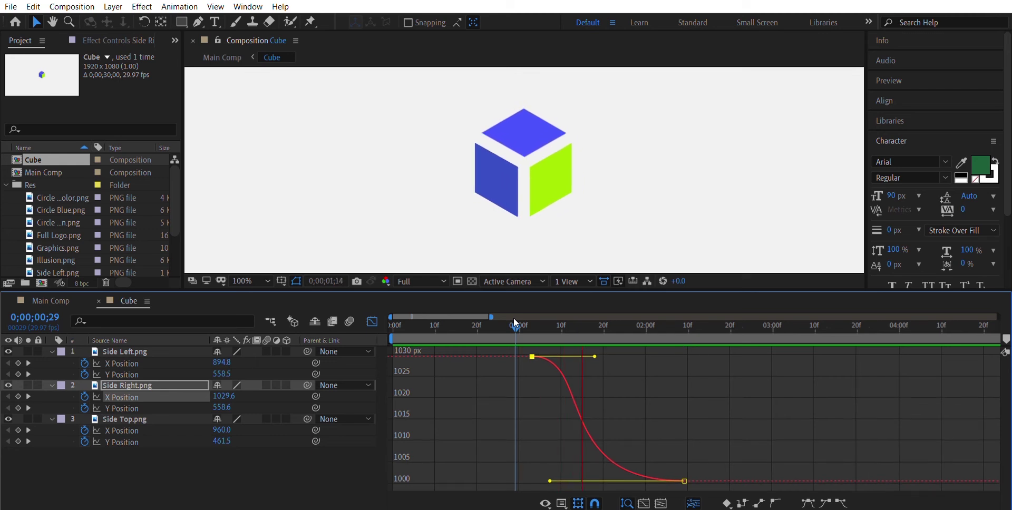
{"action": "key", "text": "space"}
Deselect the layers, enlarge the view of the Cube composition, and preview its assembly from the first frame.
{"action": "scroll", "coordinate": [524, 202], "scroll_direction": "down", "scroll_amount": 4}
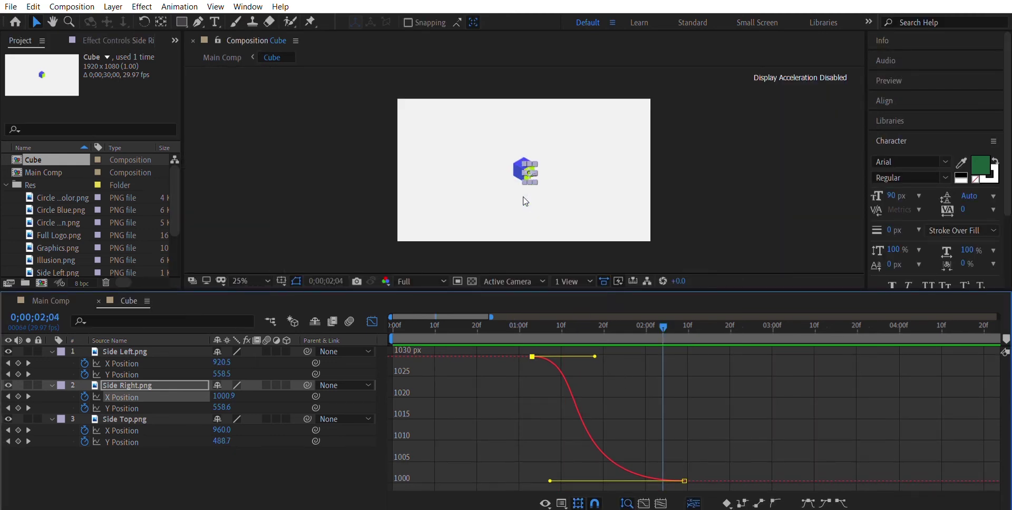
{"action": "left_click", "coordinate": [704, 182]}
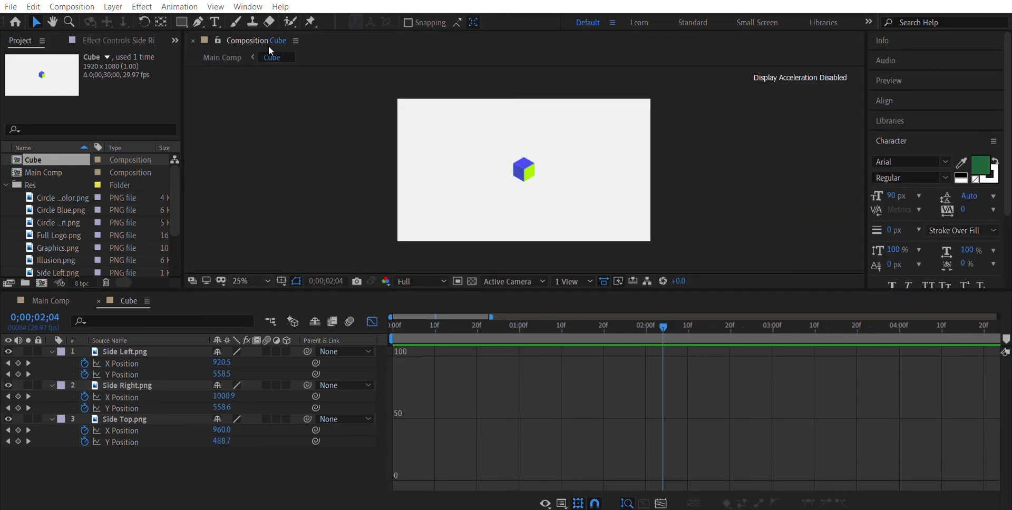
{"action": "left_click_drag", "start_coordinate": [583, 294], "coordinate": [474, 335]}
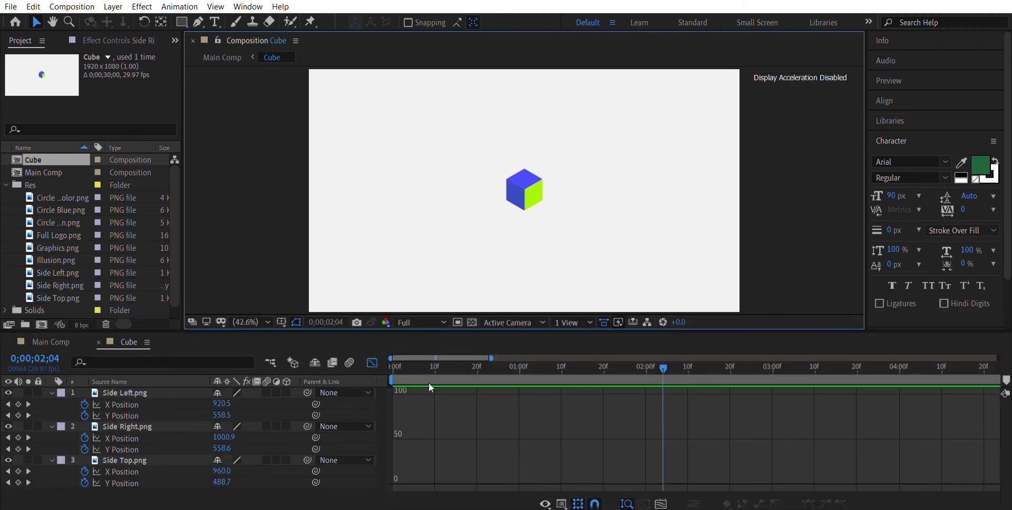
{"action": "key", "text": "Home"}
{"action": "key", "text": "space"}
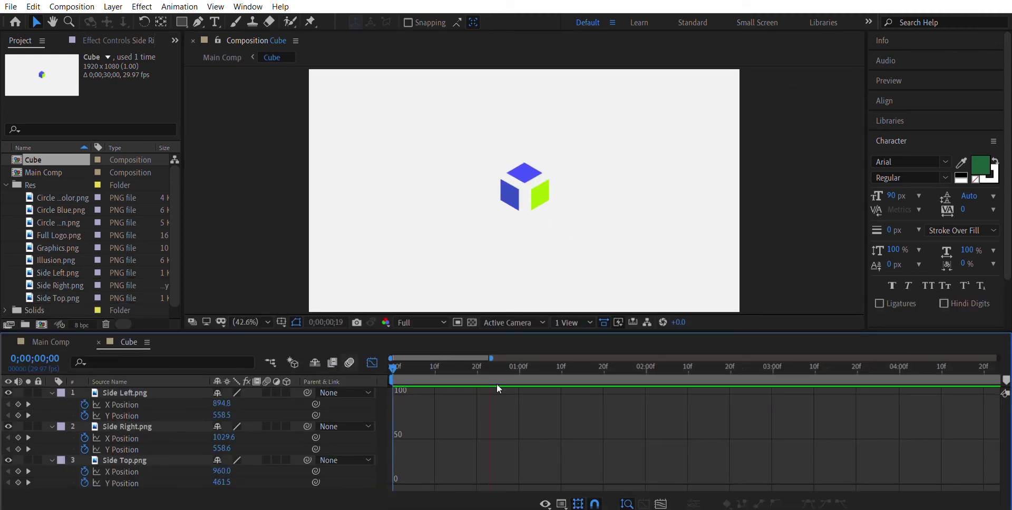
{"action": "key", "text": "space"}
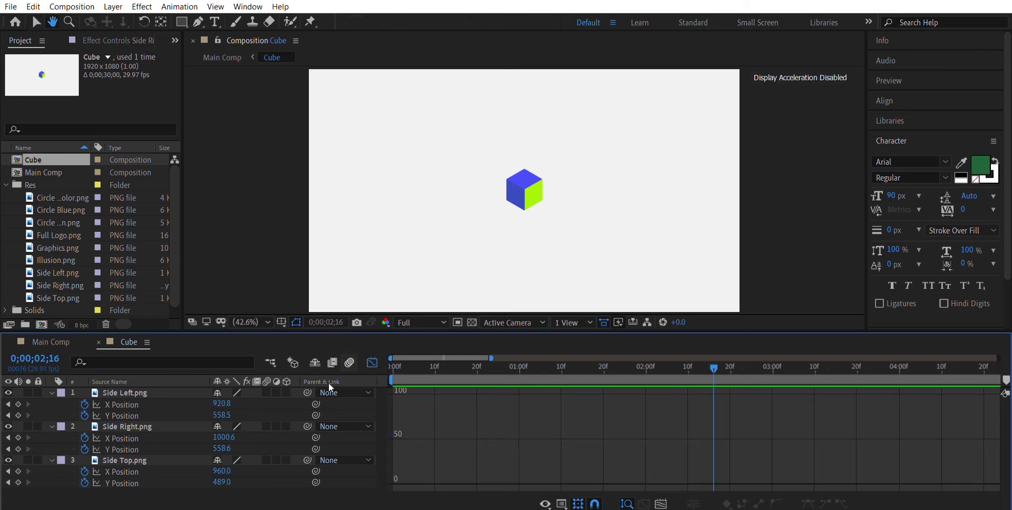
Return to Main Comp and preview the cube together with the circle animation.
{"action": "left_click", "coordinate": [32, 338]}
{"action": "left_click", "coordinate": [522, 364]}
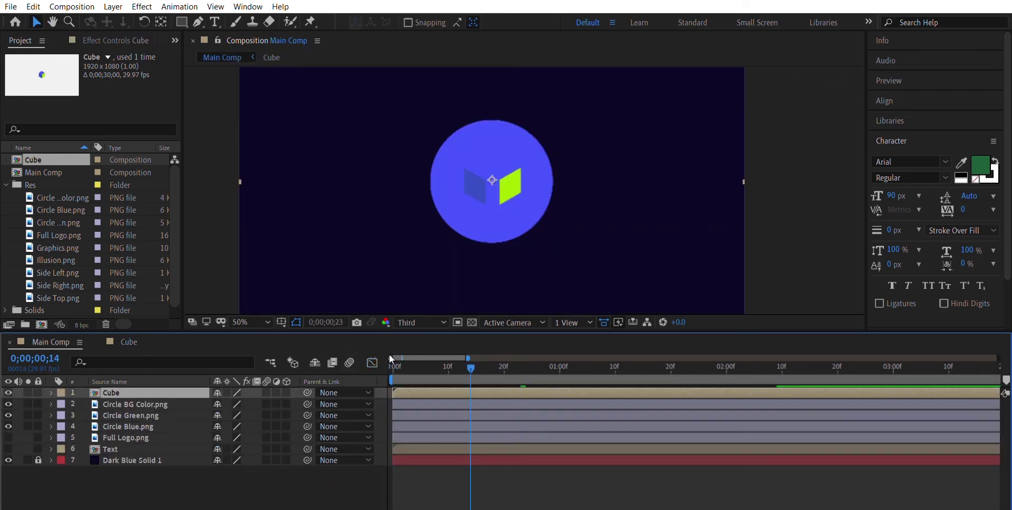
{"action": "key", "text": "Home"}
{"action": "key", "text": "space"}
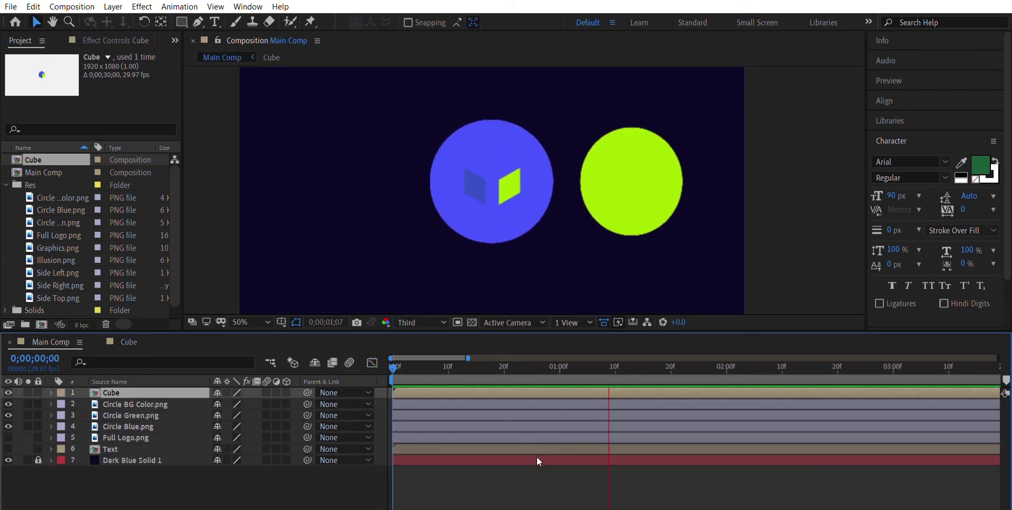
{"action": "key", "text": "space"}
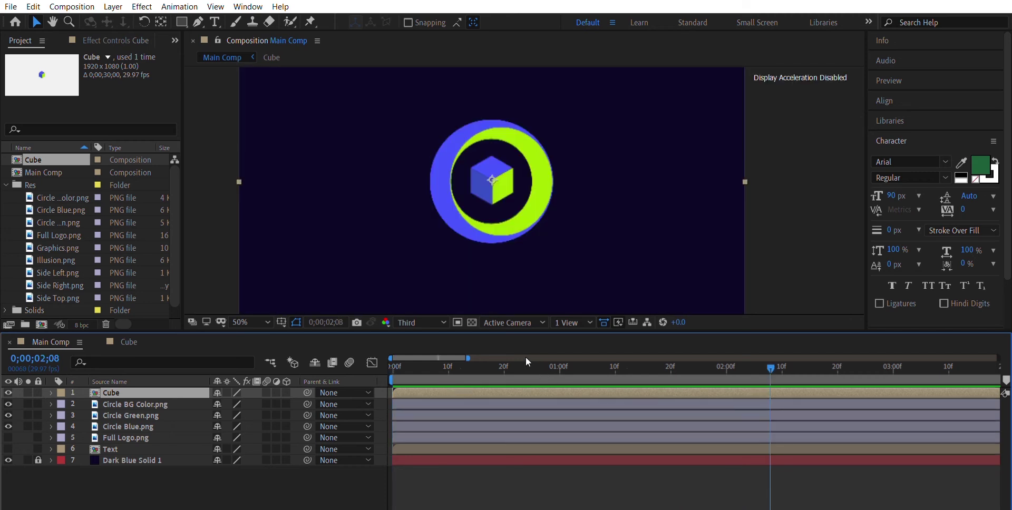
{"action": "key", "text": "space"}
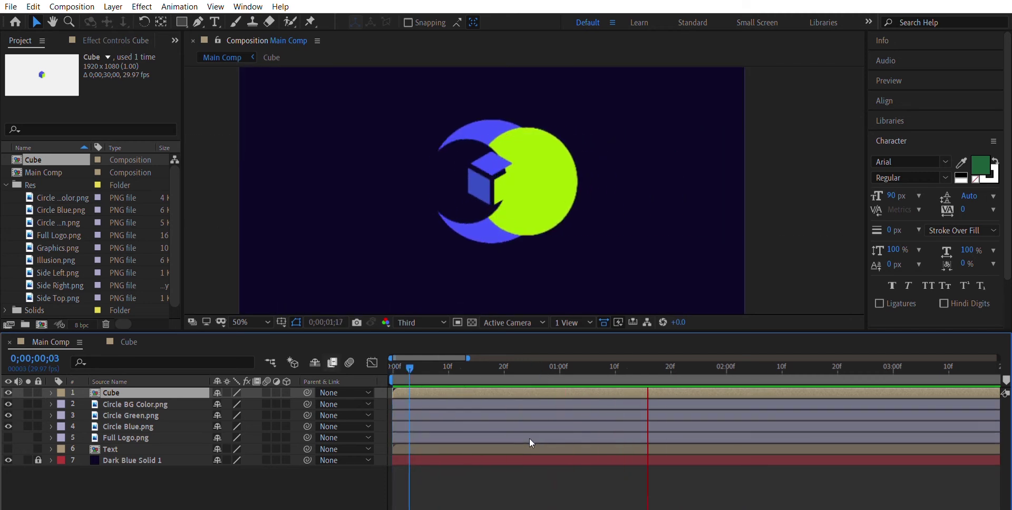
{"action": "key", "text": "space"}
Shift the Cube layer to start at about 0;00;02;04, and preview Main Comp from the beginning.
{"action": "left_click_drag", "start_coordinate": [431, 391], "coordinate": [557, 360]}
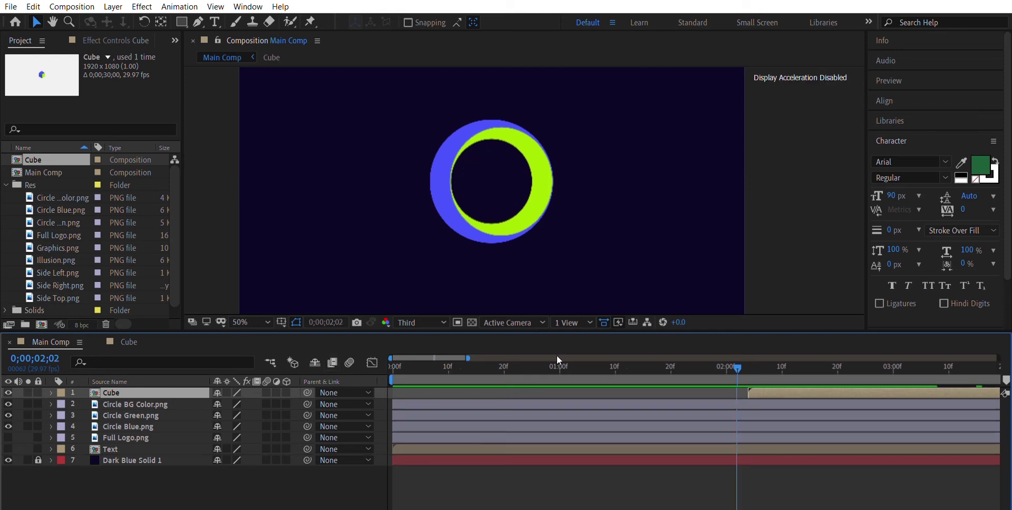
{"action": "key", "text": "Home"}
{"action": "key", "text": "space"}
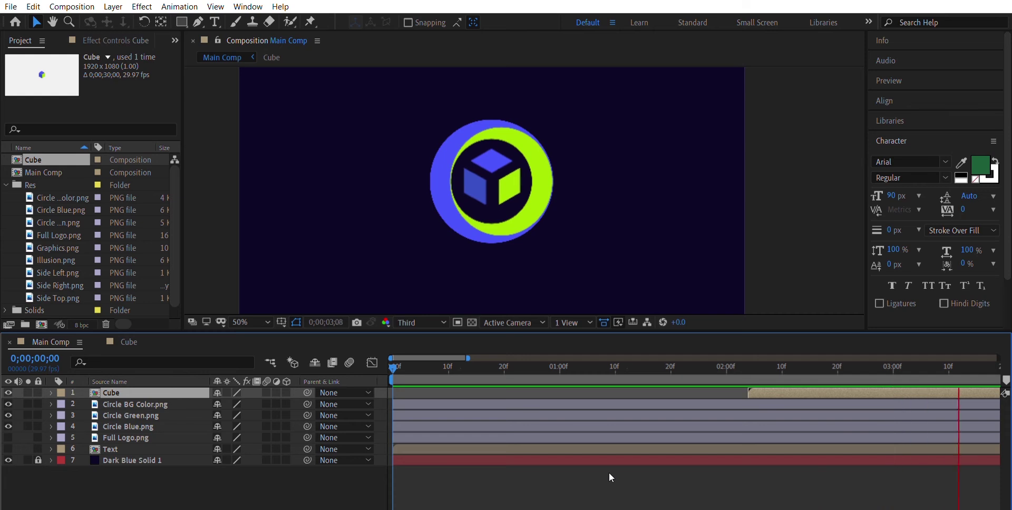
{"action": "key", "text": "space"}
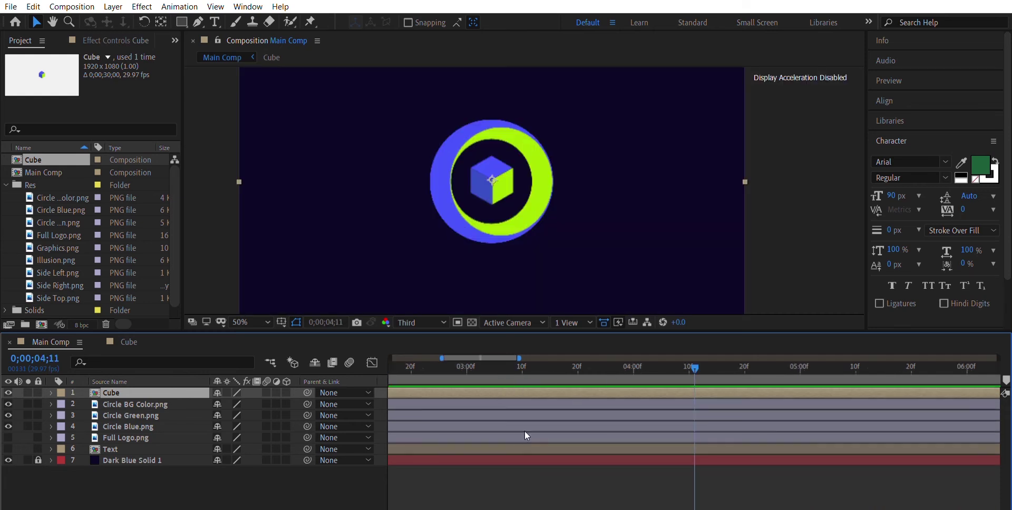
Set Rotation and Scale keyframes on the Cube layer at 0;00;03;08.
{"action": "key", "text": "minus"}
{"action": "left_click_drag", "start_coordinate": [531, 363], "coordinate": [603, 366]}
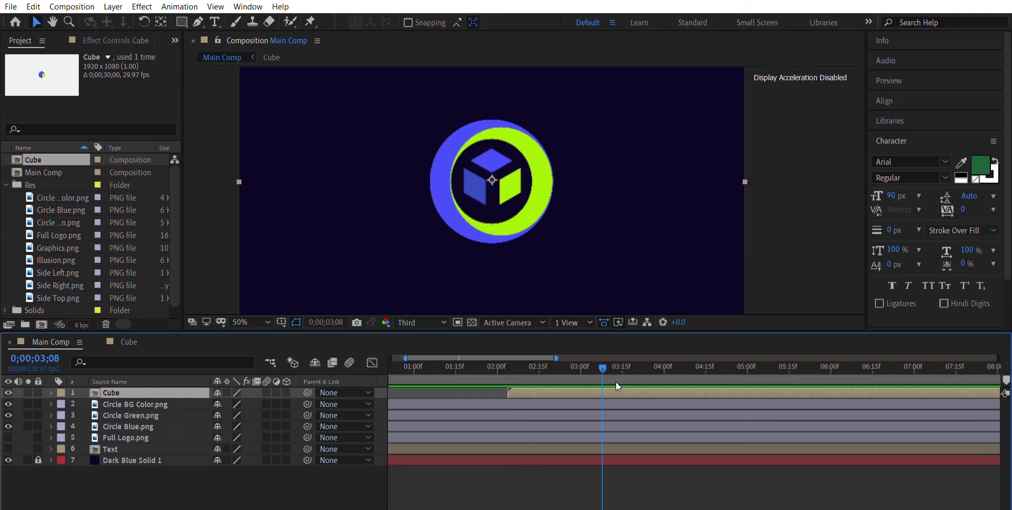
{"action": "key", "text": "s"}
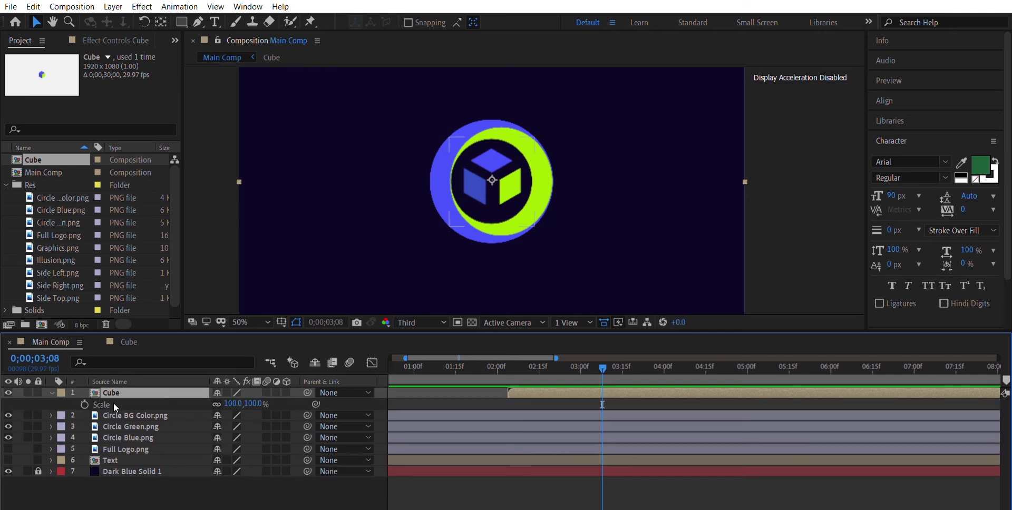
{"action": "key", "text": "r"}
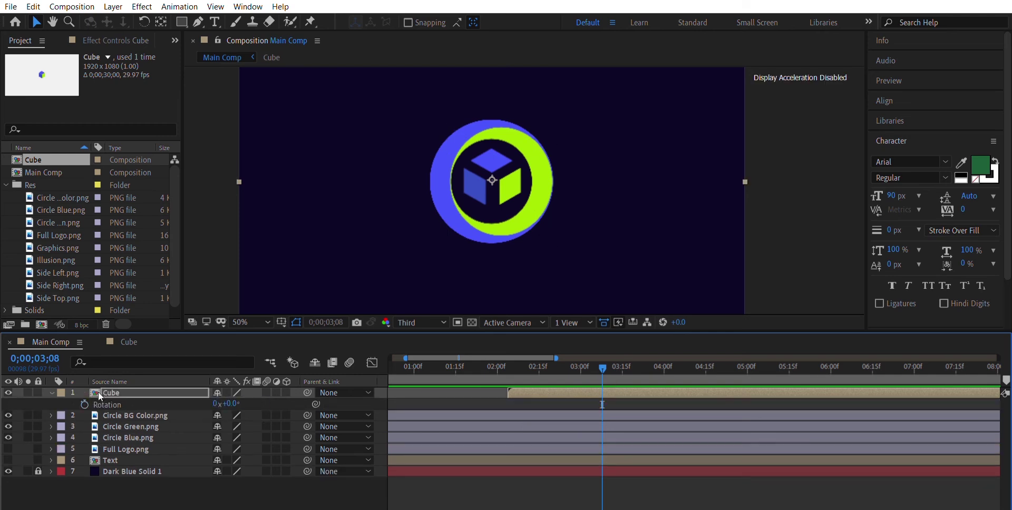
{"action": "left_click", "coordinate": [85, 404]}
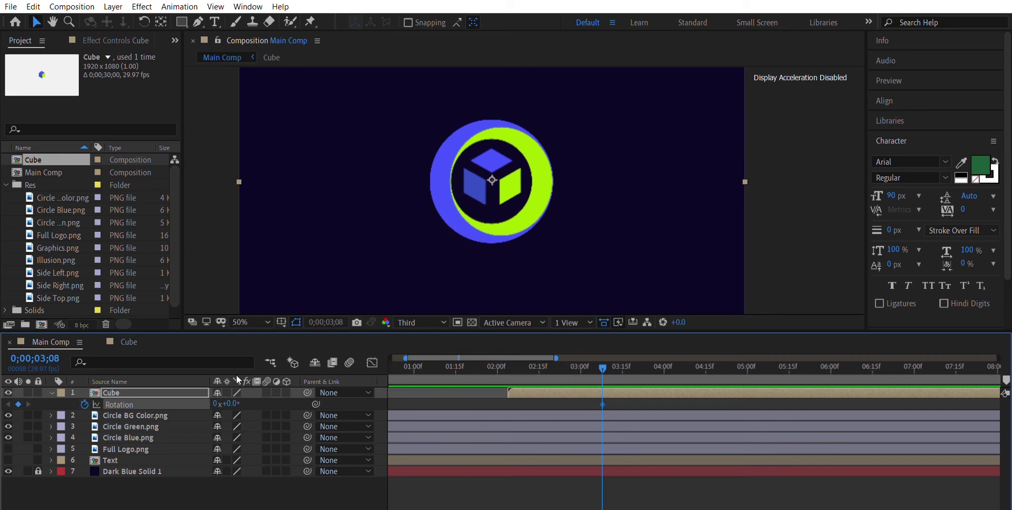
{"action": "key", "text": "alt+shift+s"}
Fade in the Cube layer with Opacity keyframes of 0% at 0;00;02;24 and 100% at 0;00;03;08, and preview the fade.
{"action": "left_click_drag", "start_coordinate": [603, 360], "coordinate": [564, 360]}
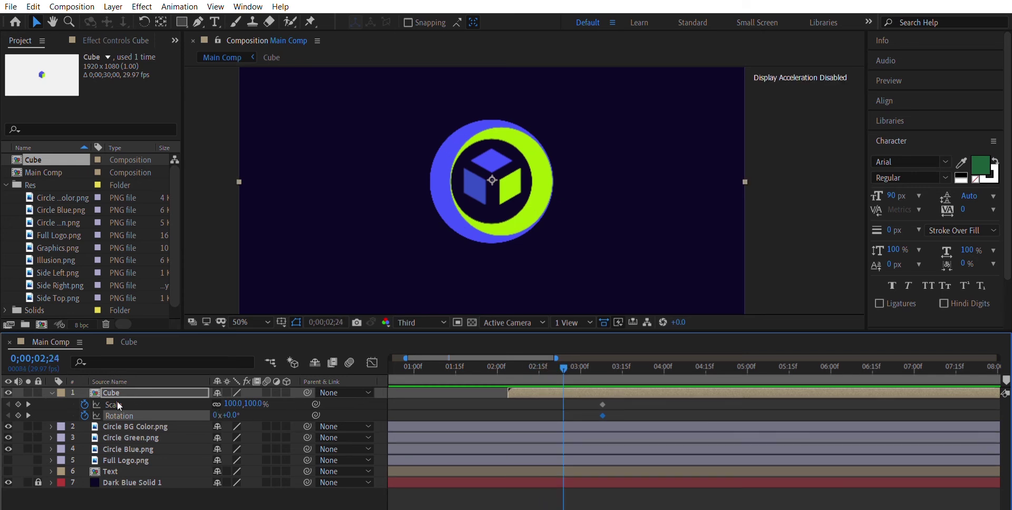
{"action": "key", "text": "shift+t"}
{"action": "left_click", "coordinate": [84, 427]}
{"action": "left_click_drag", "start_coordinate": [566, 419], "coordinate": [605, 413]}
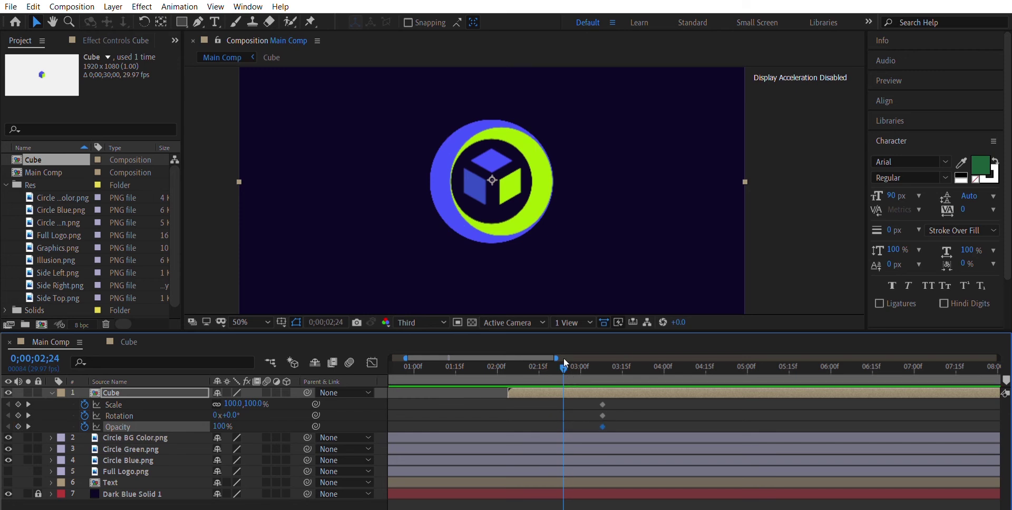
{"action": "left_click_drag", "start_coordinate": [221, 427], "coordinate": [147, 420]}
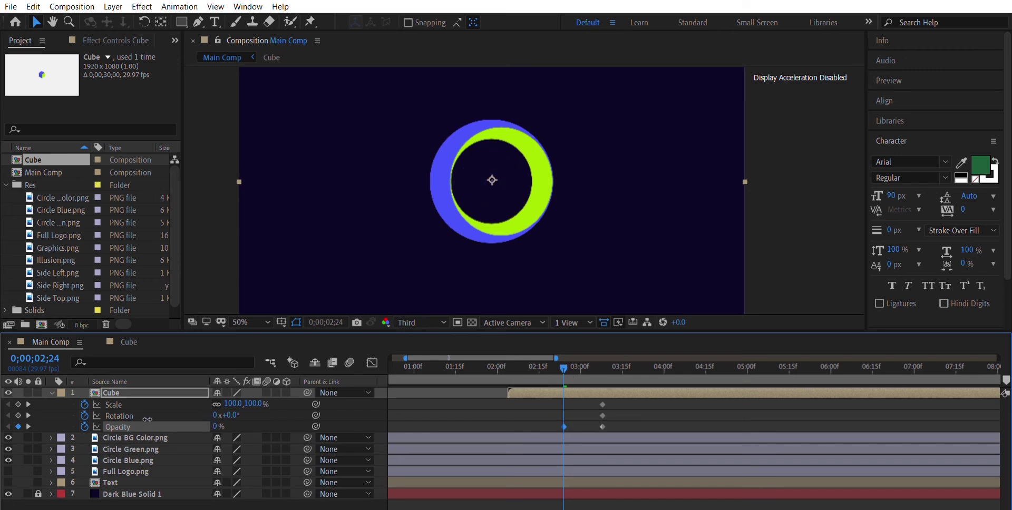
{"action": "key", "text": "space"}
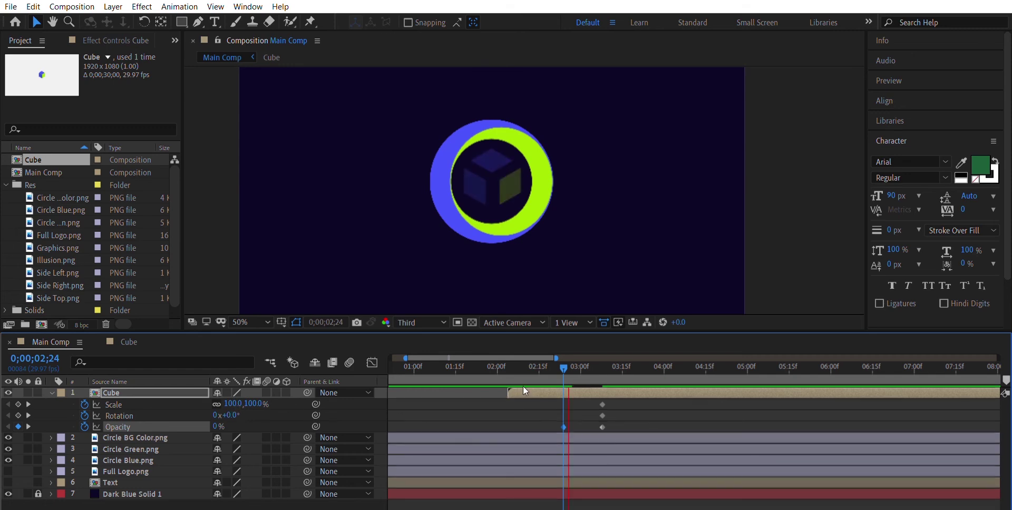
Keyframe the Cube layer's Rotation at 0;00;02;24, set it to 6 revolutions at 0;00;03;08, and preview the spin.
{"action": "mouse_move", "coordinate": [564, 368]}
{"action": "left_mouse_down"}
{"action": "mouse_move", "coordinate": [599, 357]}
{"action": "mouse_move", "coordinate": [559, 360]}
{"action": "left_mouse_up"}
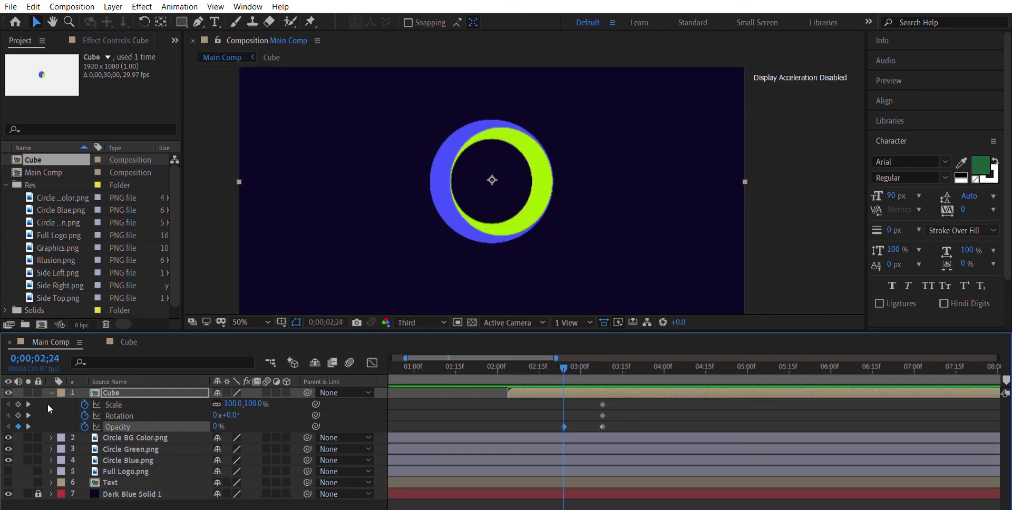
{"action": "left_click", "coordinate": [18, 415]}
{"action": "left_click_drag", "start_coordinate": [564, 369], "coordinate": [602, 351]}
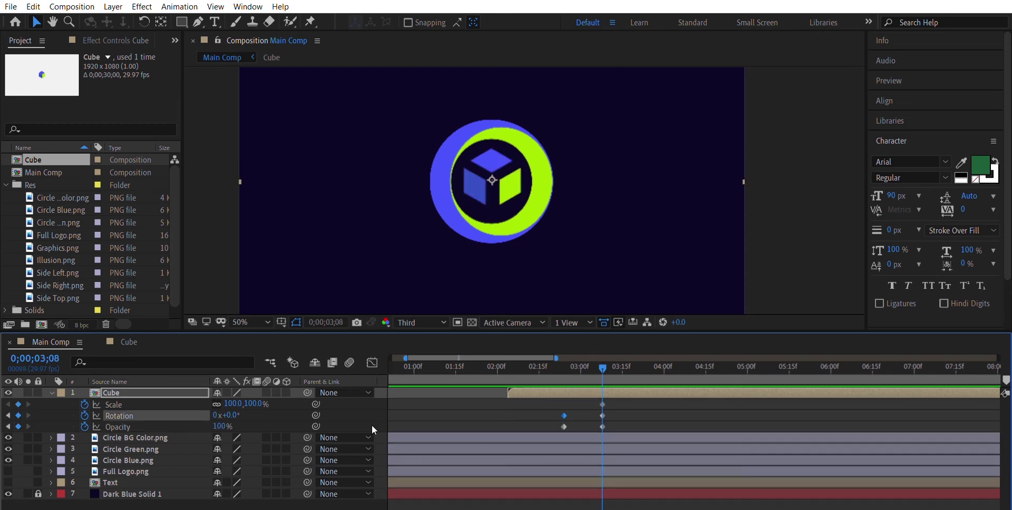
{"action": "left_click_drag", "start_coordinate": [215, 416], "coordinate": [215, 414]}
{"action": "left_click", "coordinate": [215, 415]}
{"action": "type", "text": "6"}
{"action": "key", "text": "Return"}
{"action": "left_click", "coordinate": [562, 363]}
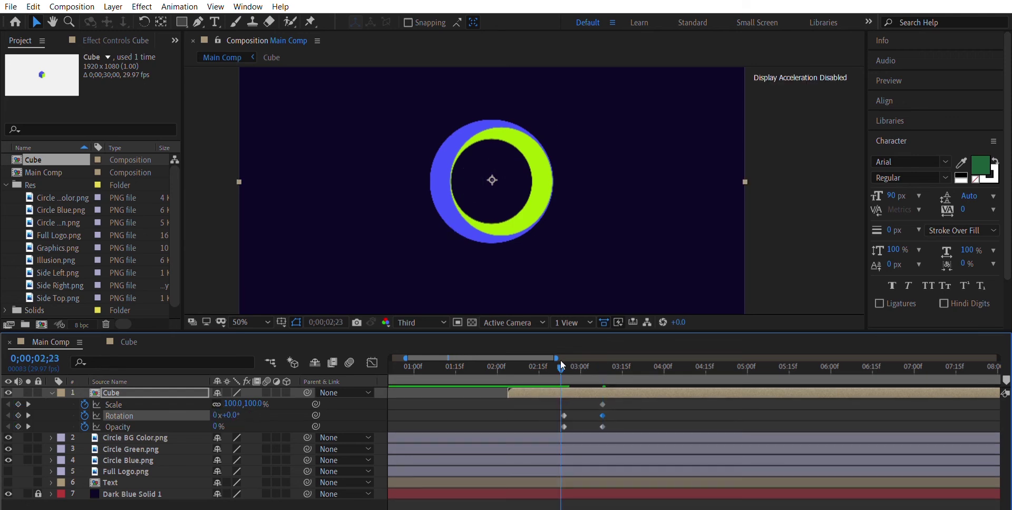
{"action": "key", "text": "space"}
Change the Cube layer's Rotation at 0;00;03;08 to 5 revolutions and preview the spin.
{"action": "left_click", "coordinate": [601, 365]}
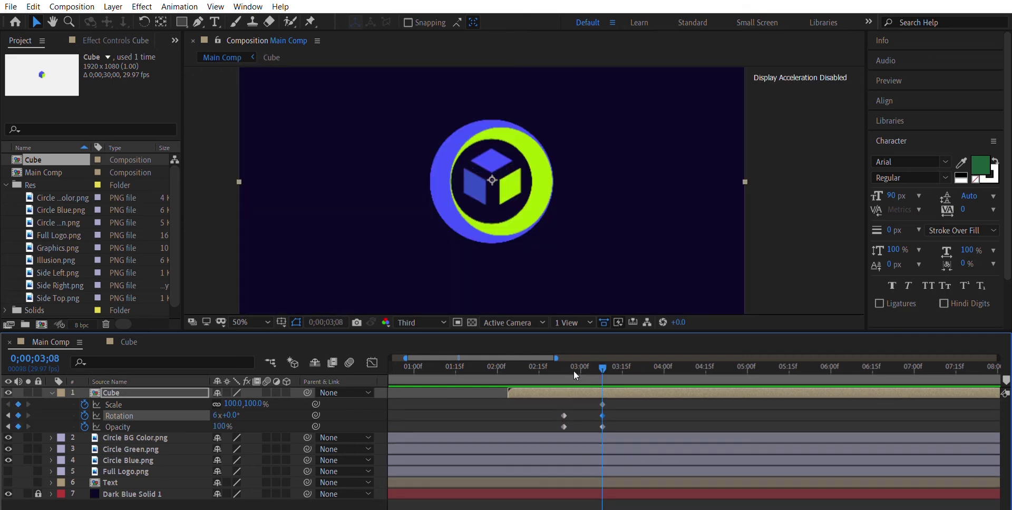
{"action": "left_click", "coordinate": [218, 415]}
{"action": "type", "text": "1"}
{"action": "key", "text": "Return"}
{"action": "left_click", "coordinate": [547, 364]}
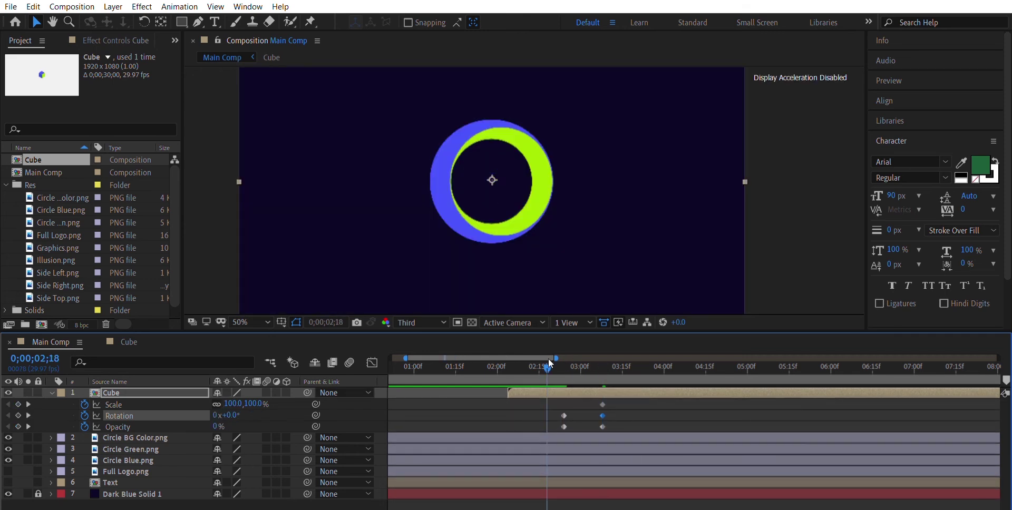
{"action": "key", "text": "space"}
{"action": "left_click", "coordinate": [580, 364]}
{"action": "mouse_move", "coordinate": [593, 367]}
{"action": "left_mouse_down"}
{"action": "mouse_move", "coordinate": [542, 364]}
{"action": "mouse_move", "coordinate": [592, 366]}
{"action": "left_mouse_up"}
{"action": "key", "text": "space"}
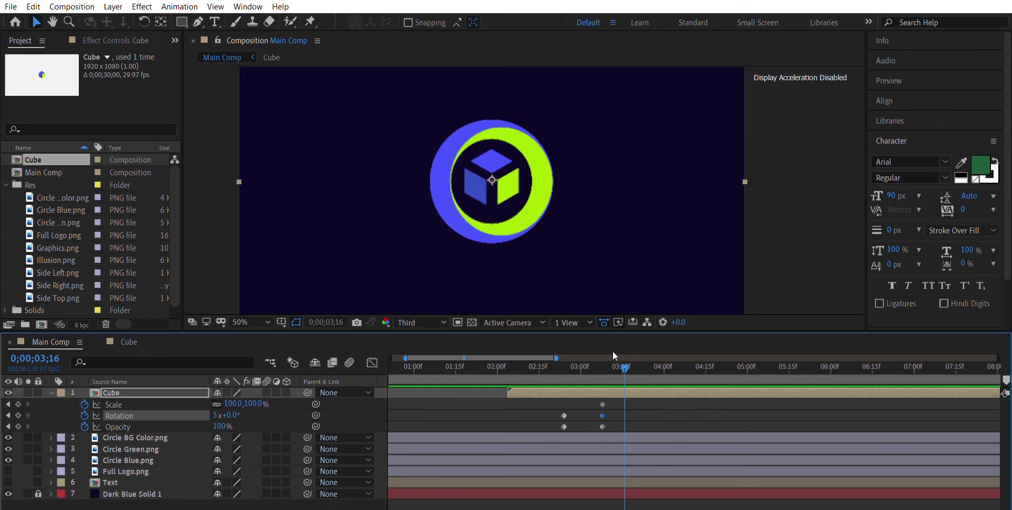
Set the Cube layer's Rotation at 0;00;03;08 to 3 revolutions and preview it from 0;00;02;24.
{"action": "left_click", "coordinate": [603, 363]}
{"action": "left_click", "coordinate": [221, 411]}
{"action": "type", "text": "3"}
{"action": "key", "text": "Return"}
{"action": "left_click_drag", "start_coordinate": [603, 367], "coordinate": [566, 362]}
{"action": "key", "text": "space"}
{"action": "left_click", "coordinate": [554, 363]}
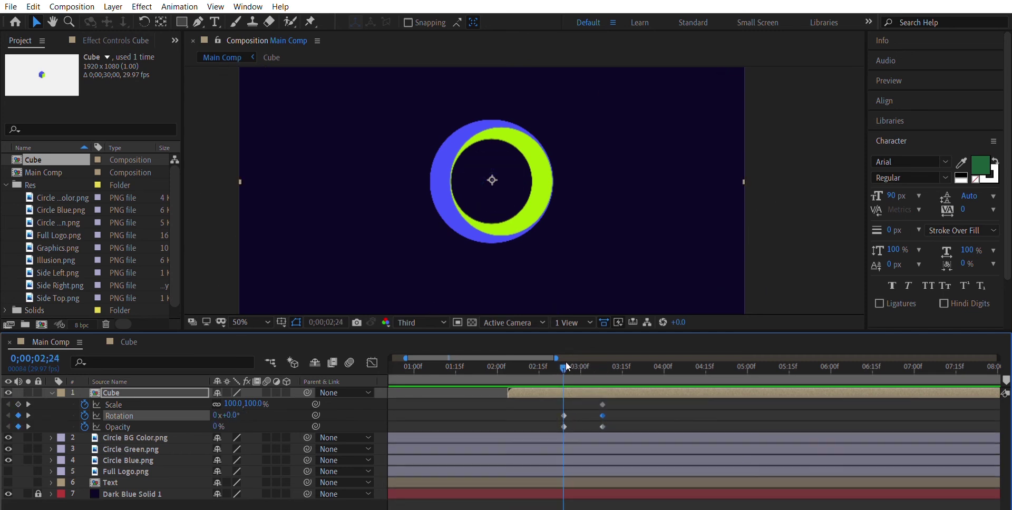
Set the Cube layer's Scale to 0% at 0;00;02;24 and preview the cube growing in.
{"action": "left_click_drag", "start_coordinate": [241, 403], "coordinate": [216, 398]}
{"action": "left_click", "coordinate": [232, 404]}
{"action": "type", "text": "0"}
{"action": "key", "text": "Return"}
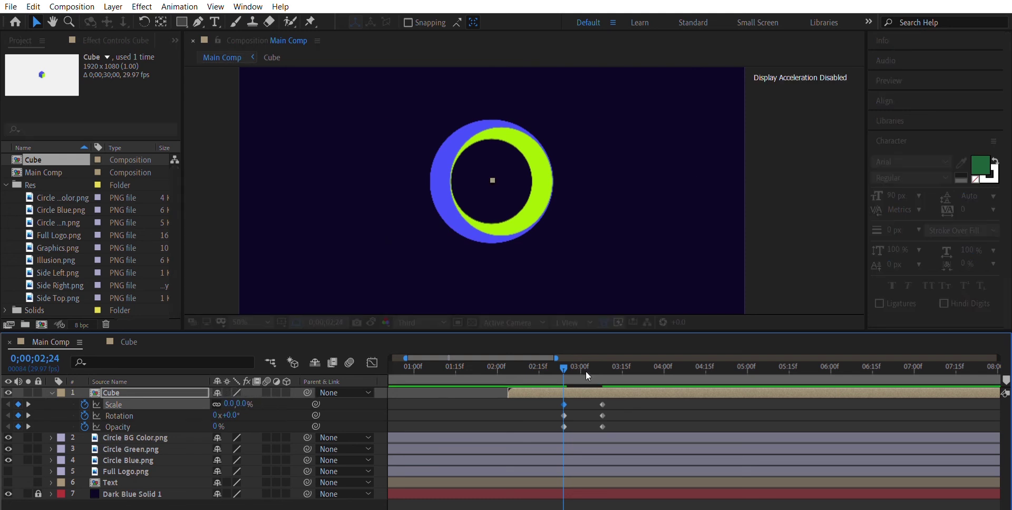
{"action": "left_click_drag", "start_coordinate": [568, 362], "coordinate": [482, 359]}
{"action": "key", "text": "space"}
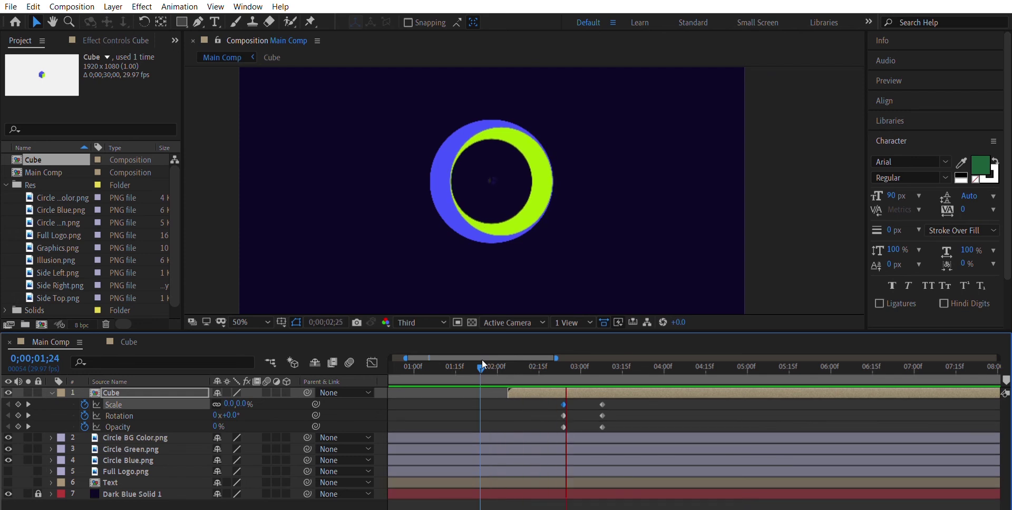
{"action": "key", "text": "space"}
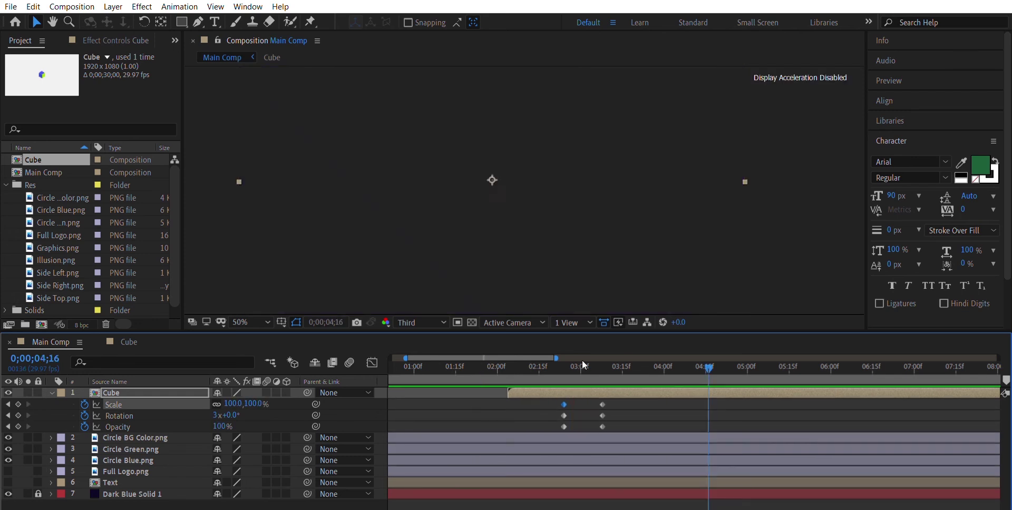
Delay the Cube layer's first Opacity keyframe to about 0;00;02;29, previewing the fade along the way.
{"action": "scroll", "coordinate": [540, 217], "scroll_direction": "down", "scroll_amount": 1}
{"action": "scroll", "coordinate": [523, 232], "scroll_direction": "up", "scroll_amount": 1}
{"action": "mouse_move", "coordinate": [570, 361]}
{"action": "left_mouse_down"}
{"action": "mouse_move", "coordinate": [558, 362]}
{"action": "mouse_move", "coordinate": [599, 359]}
{"action": "mouse_move", "coordinate": [584, 360]}
{"action": "left_mouse_up"}
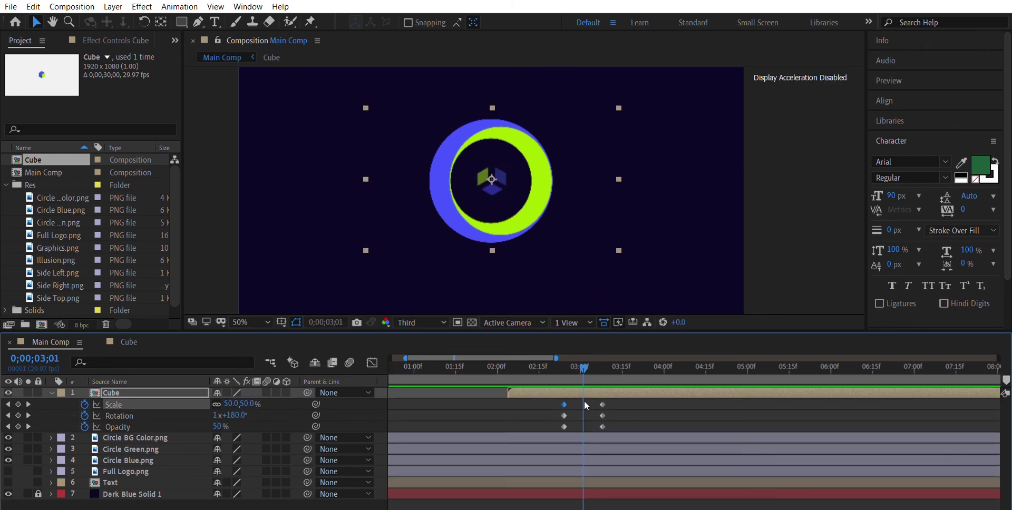
{"action": "left_click_drag", "start_coordinate": [564, 426], "coordinate": [582, 416]}
{"action": "left_click", "coordinate": [532, 360]}
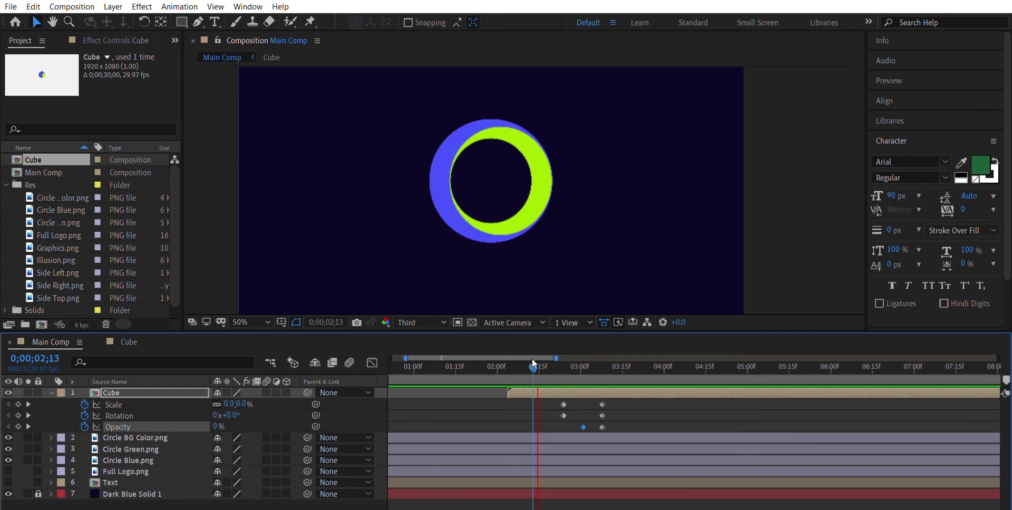
{"action": "key", "text": "space"}
{"action": "left_click_drag", "start_coordinate": [581, 426], "coordinate": [577, 424]}
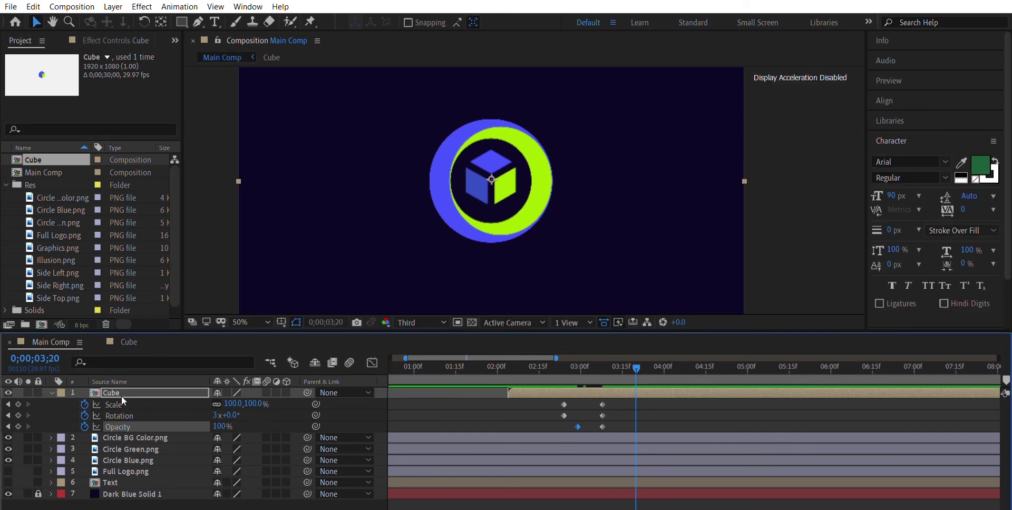
Apply Easy Ease to both of the Cube layer's Rotation keyframes in the Graph Editor.
{"action": "left_click", "coordinate": [119, 416]}
{"action": "left_click", "coordinate": [372, 363]}
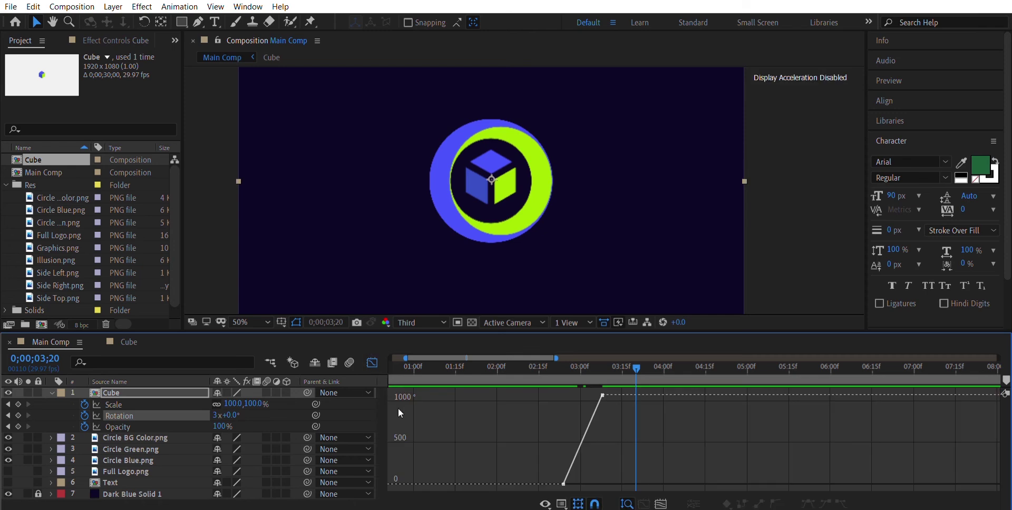
{"action": "left_click", "coordinate": [603, 394]}
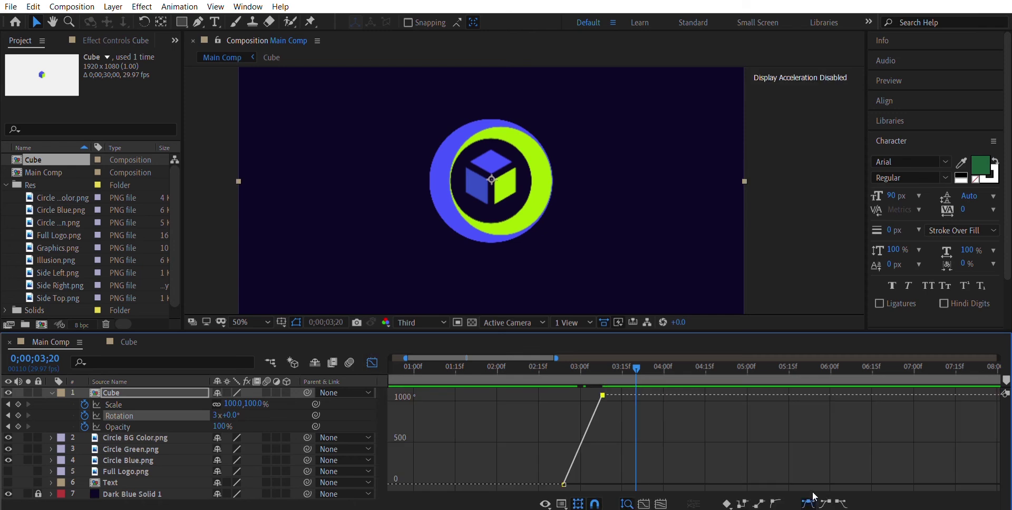
{"action": "left_click", "coordinate": [808, 504]}
{"action": "left_click", "coordinate": [564, 484]}
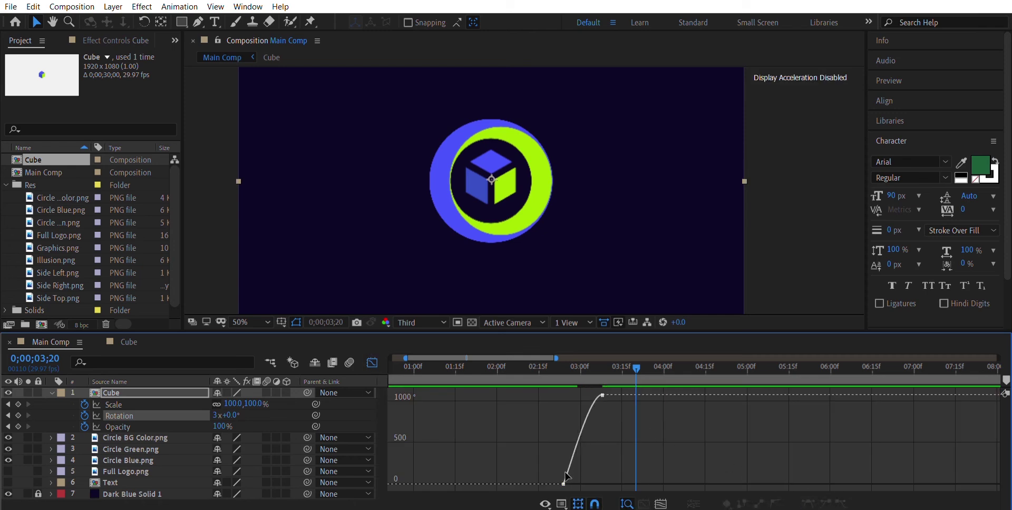
{"action": "left_click", "coordinate": [807, 504]}
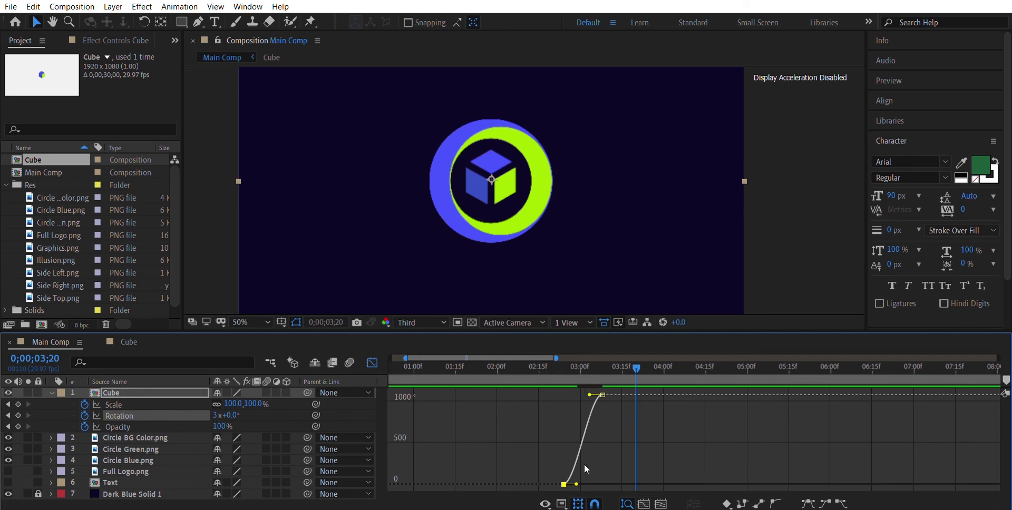
Lengthen the handles of both Rotation keyframes to form a steep S-curve with a long ease at the end, and preview the spin.
{"action": "key", "text": "equal"}
{"action": "left_click_drag", "start_coordinate": [544, 382], "coordinate": [490, 384]}
{"action": "left_click_drag", "start_coordinate": [536, 473], "coordinate": [542, 472]}
{"action": "left_click", "coordinate": [469, 365]}
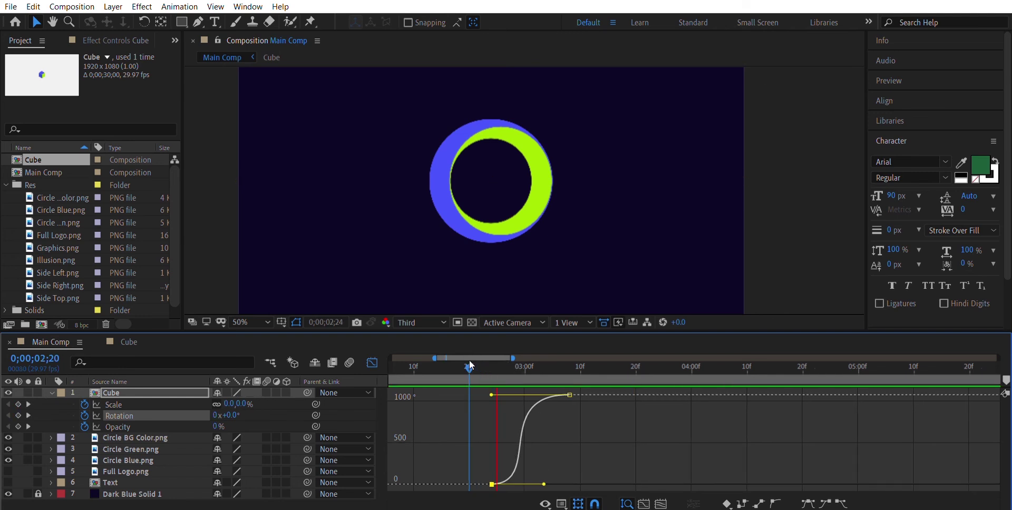
{"action": "left_click", "coordinate": [426, 365]}
{"action": "key", "text": "space"}
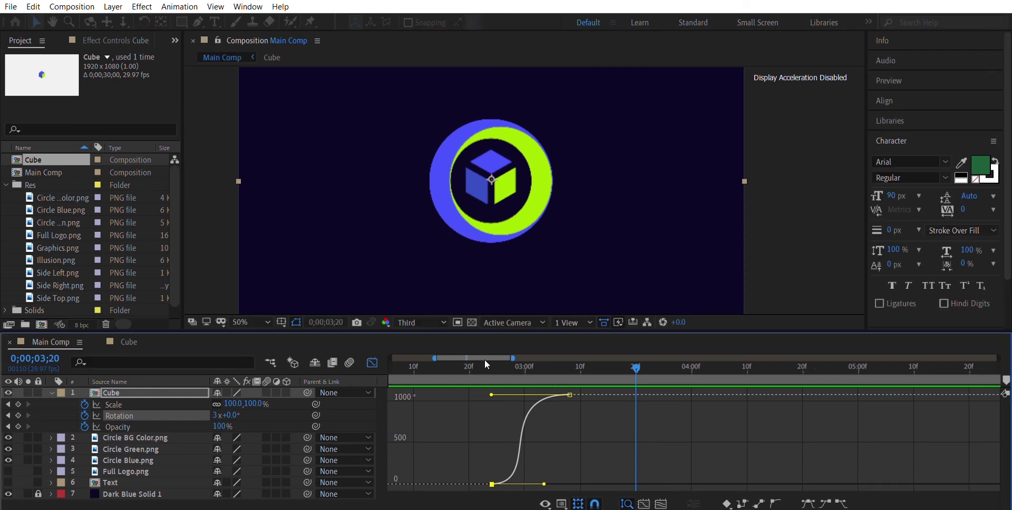
{"action": "left_click_drag", "start_coordinate": [430, 364], "coordinate": [422, 359]}
{"action": "key", "text": "space"}
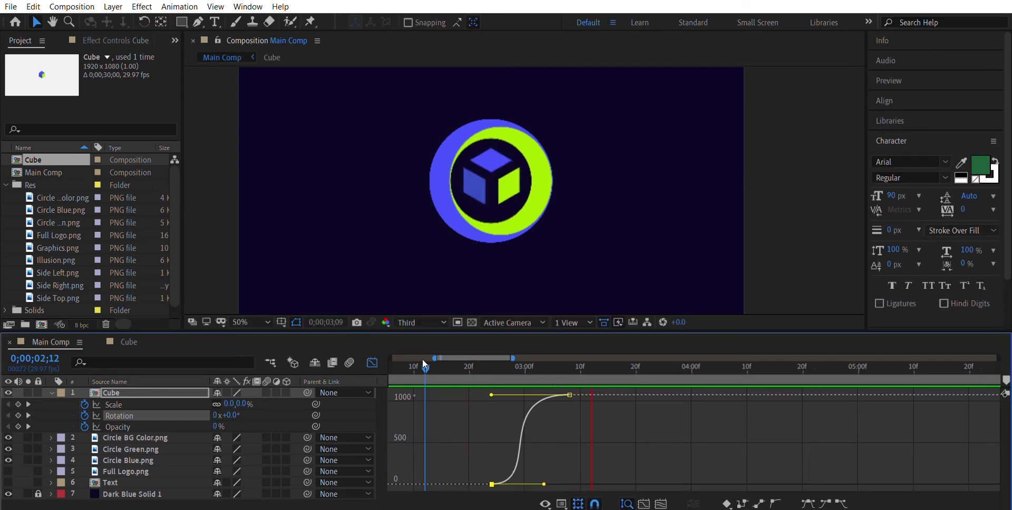
{"action": "key", "text": "space"}
Apply Easy Ease to both of the Cube layer's Scale keyframes in the Graph Editor.
{"action": "left_click", "coordinate": [120, 405]}
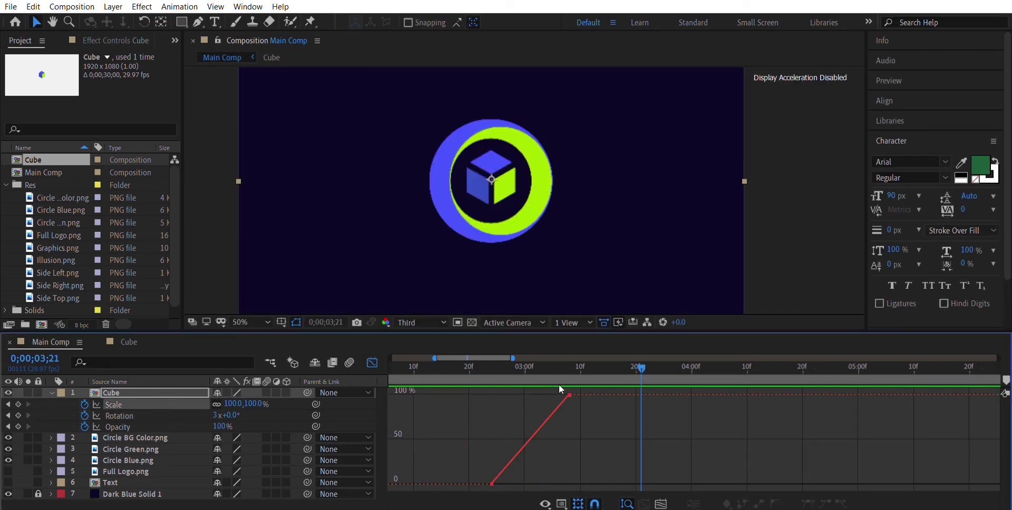
{"action": "left_click_drag", "start_coordinate": [622, 388], "coordinate": [484, 488]}
{"action": "left_click", "coordinate": [808, 503]}
{"action": "left_click", "coordinate": [661, 435]}
Extend both Scale keyframe handles into a steep S-curve matching the Rotation curve, and preview the motion.
{"action": "left_click", "coordinate": [568, 394]}
{"action": "left_click_drag", "start_coordinate": [543, 394], "coordinate": [491, 392]}
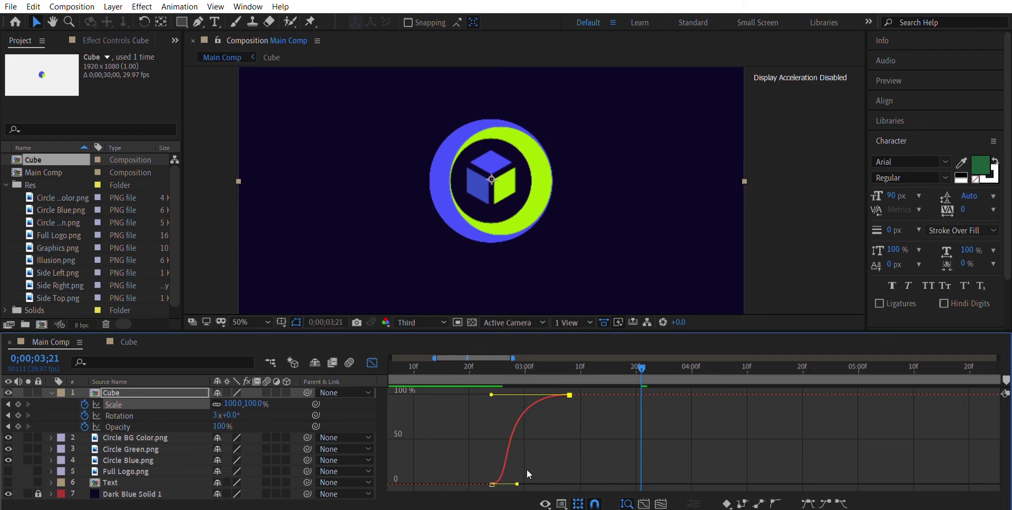
{"action": "left_click", "coordinate": [492, 484]}
{"action": "left_click_drag", "start_coordinate": [517, 484], "coordinate": [543, 484]}
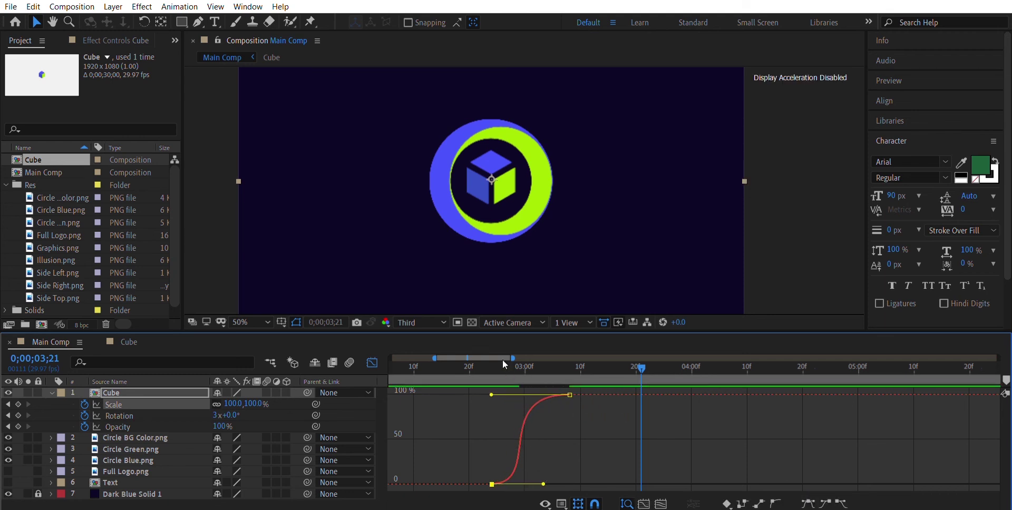
{"action": "left_click", "coordinate": [447, 365]}
{"action": "key", "text": "space"}
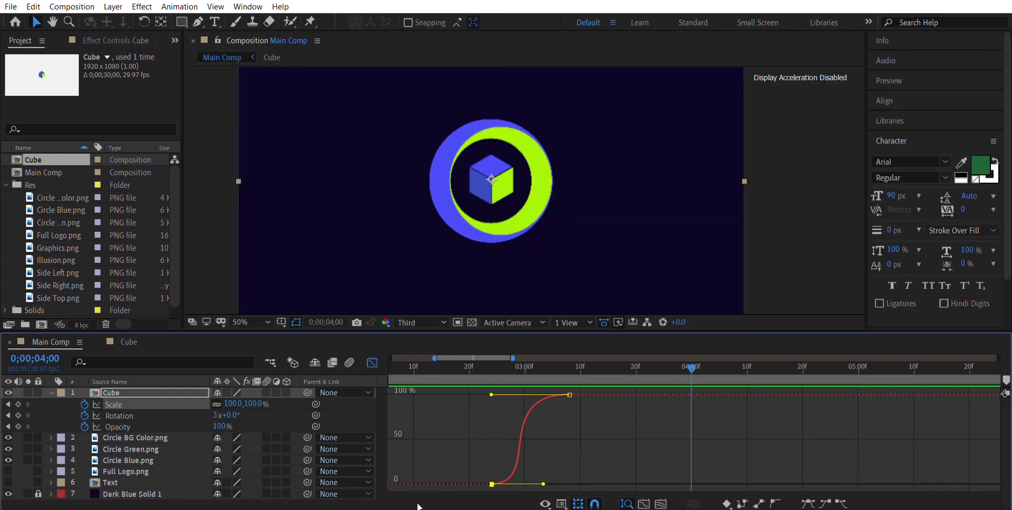
Close the Graph Editor, collapse the Cube layer's properties, and preview Main Comp from the beginning.
{"action": "key", "text": "minus"}
{"action": "left_click", "coordinate": [373, 363]}
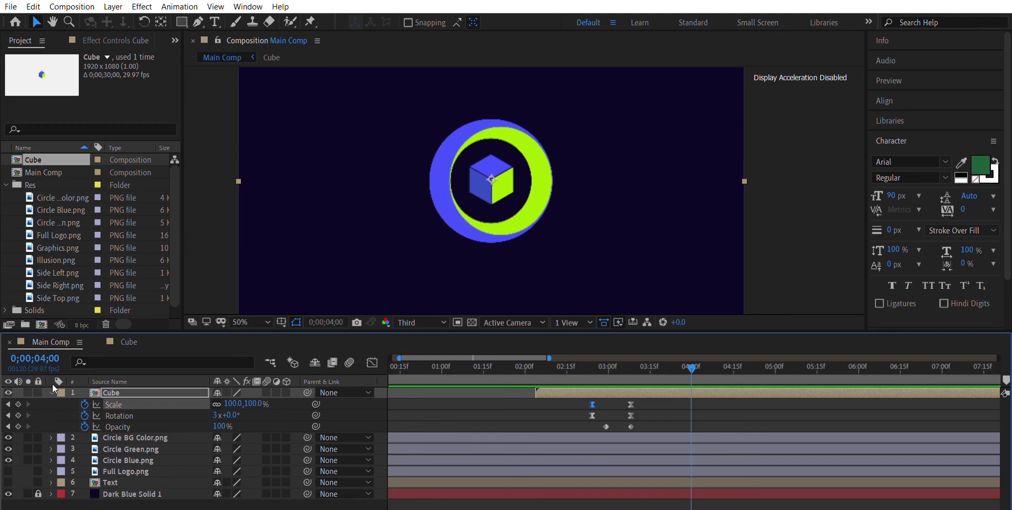
{"action": "left_click", "coordinate": [51, 392]}
{"action": "left_click", "coordinate": [450, 367]}
{"action": "key", "text": "space"}
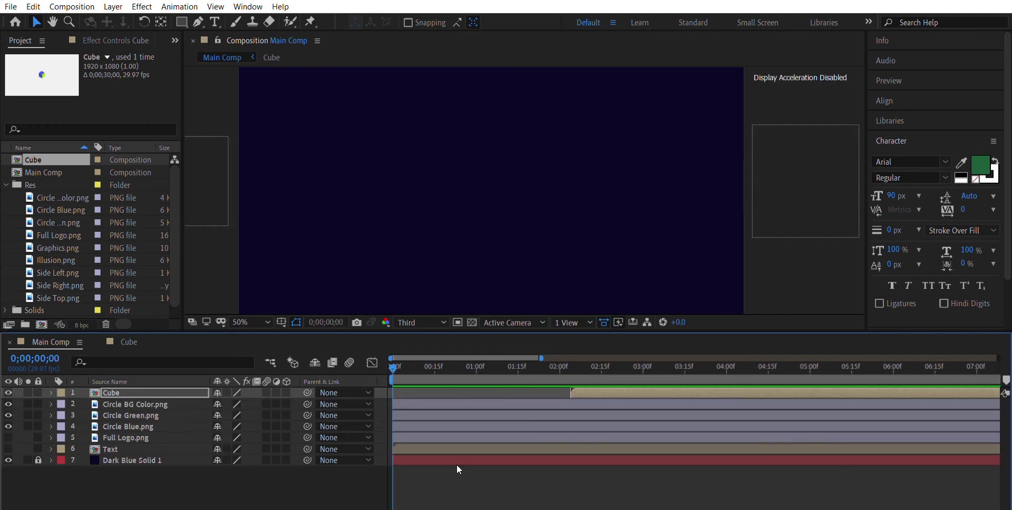
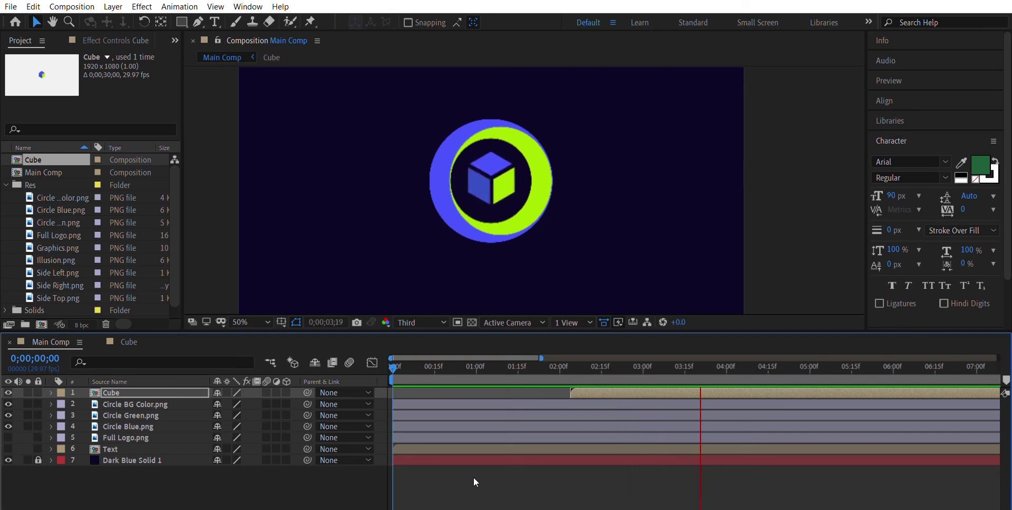
{"action": "key", "text": "space"}
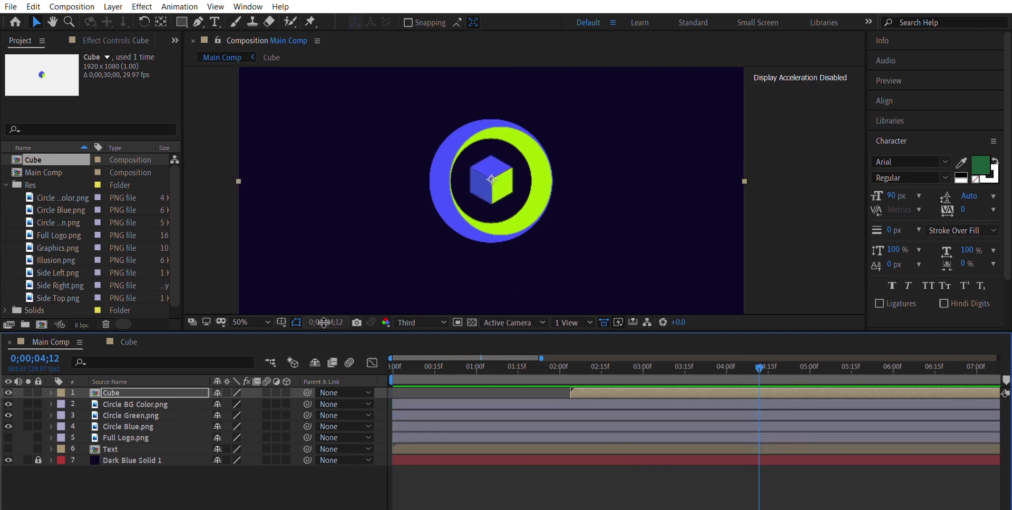
Delete the unused Full Logo.png layer from Main Comp.
{"action": "left_click_drag", "start_coordinate": [328, 332], "coordinate": [330, 364]}
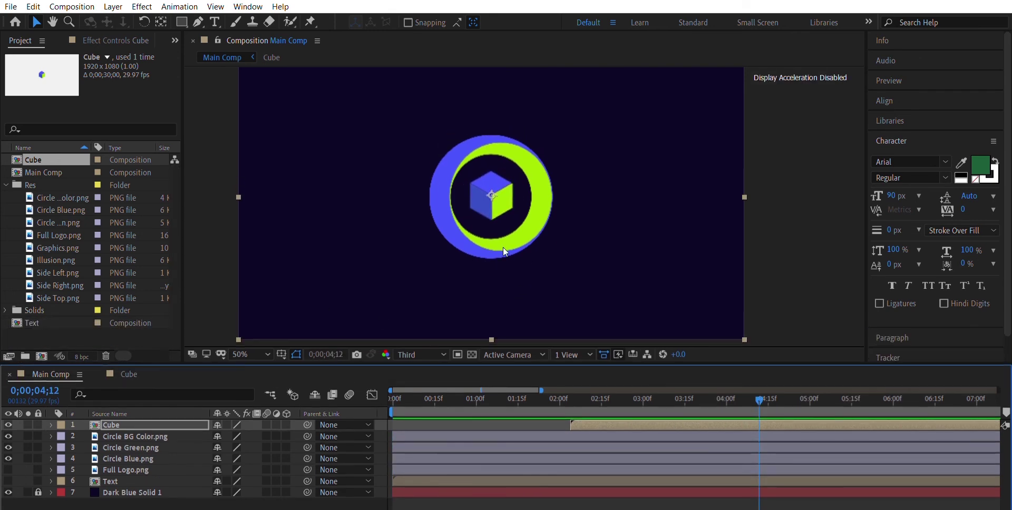
{"action": "key", "text": "comma"}
{"action": "key", "text": "comma"}
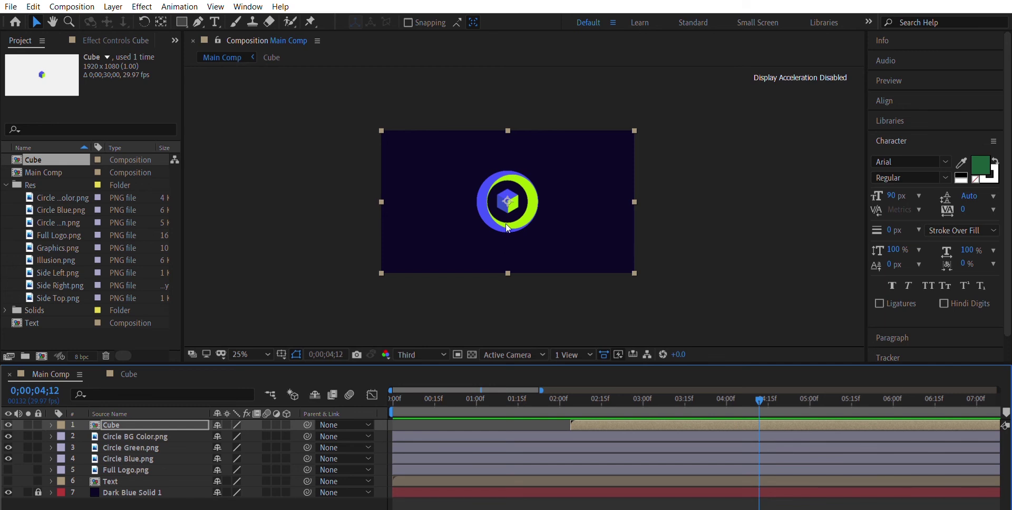
{"action": "left_click", "coordinate": [150, 437]}
{"action": "left_click", "coordinate": [143, 470], "text": "shift"}
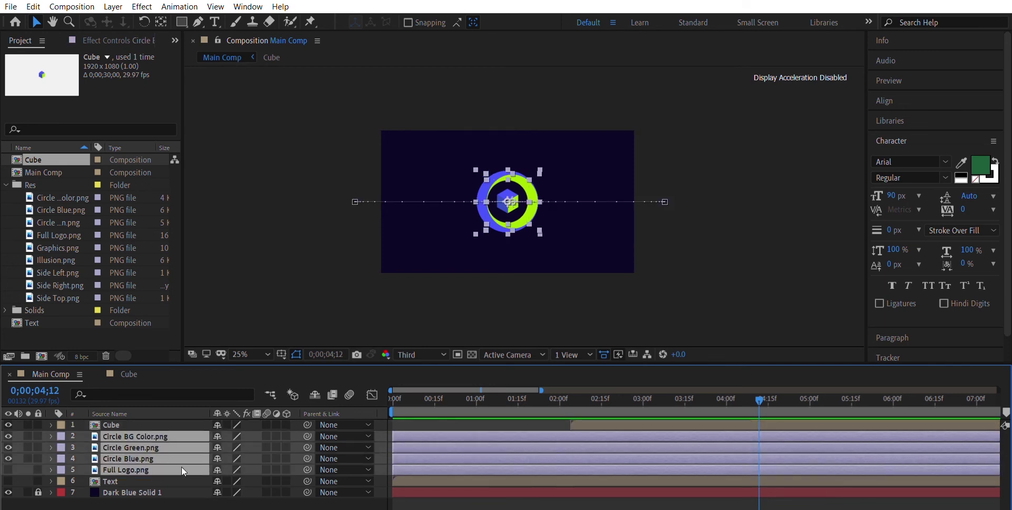
{"action": "left_click", "coordinate": [223, 502]}
{"action": "key", "text": "5"}
{"action": "key", "text": "4"}
{"action": "key", "text": "5"}
{"action": "key", "text": "Delete"}
Pre-compose the Circle BG Color, Circle Green and Circle Blue layers into a composition named Circles.
{"action": "left_click", "coordinate": [140, 459]}
{"action": "left_click", "coordinate": [140, 447], "text": "shift"}
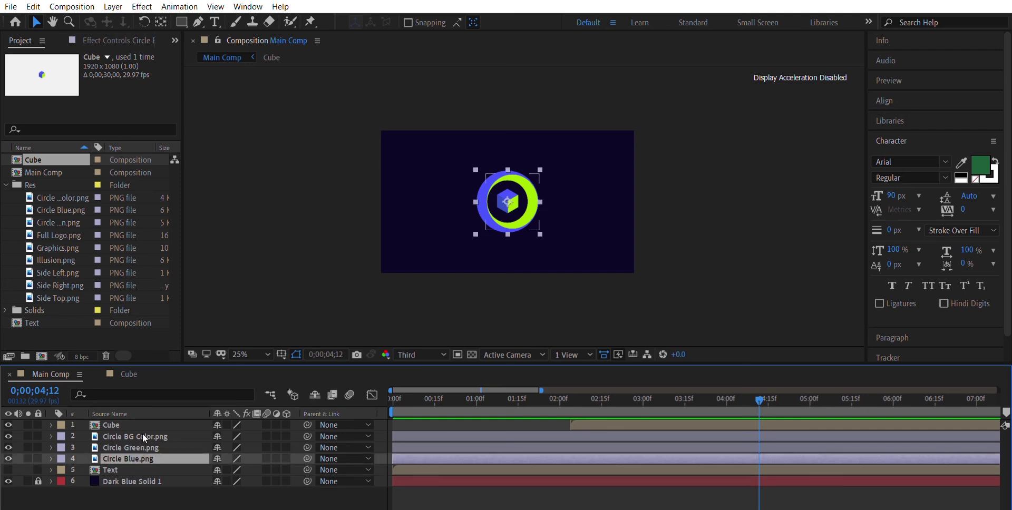
{"action": "left_click", "coordinate": [142, 436], "text": "shift"}
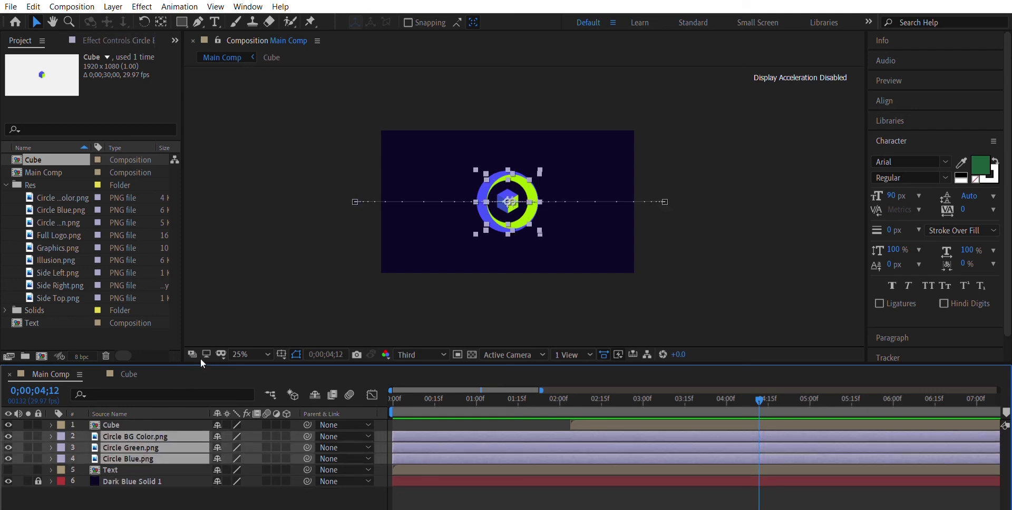
{"action": "key", "text": "ctrl+shift+c"}
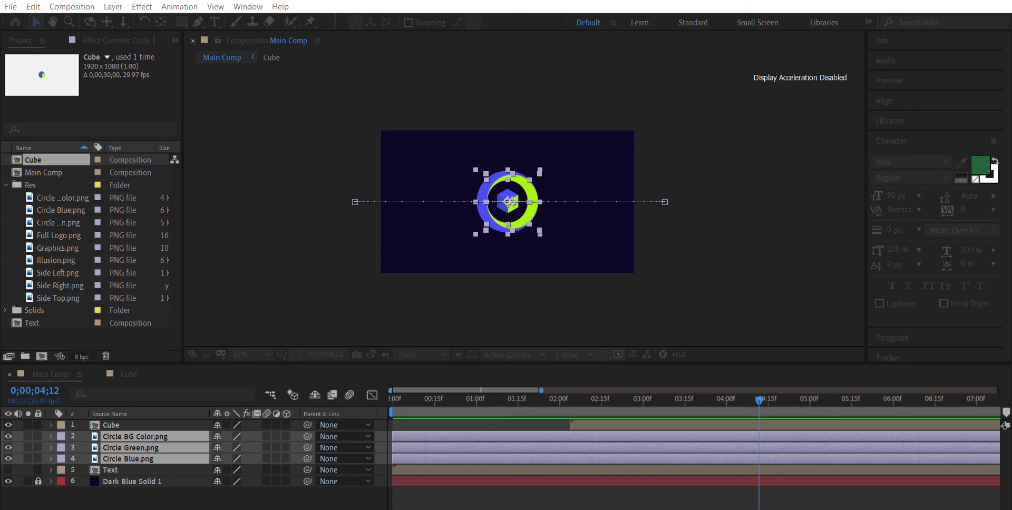
{"action": "key", "text": "Return"}
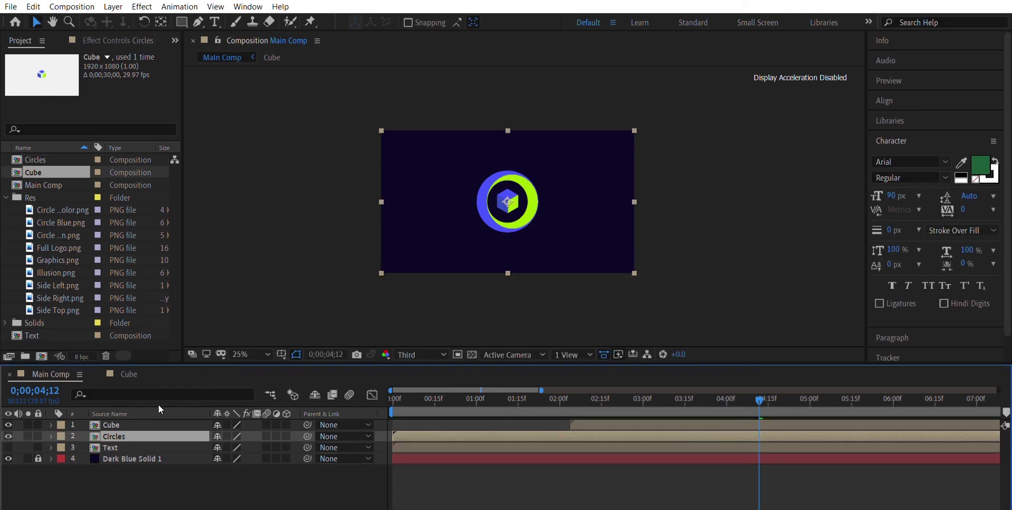
Move the Cube and Circles layers straight up together in Main Comp, placing the logo above the frame's centre.
{"action": "key", "text": "ctrl+shift+Up"}
{"action": "left_click_drag", "start_coordinate": [523, 228], "coordinate": [518, 213]}
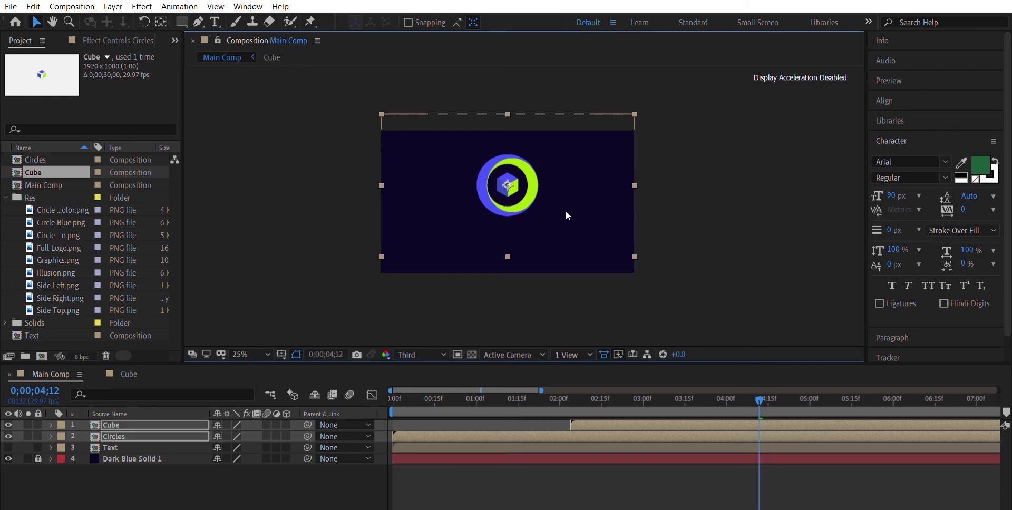
{"action": "left_click", "coordinate": [476, 216]}
Fit Main Comp in the viewer and preview the repositioned logo animation from the beginning.
{"action": "key", "text": "period"}
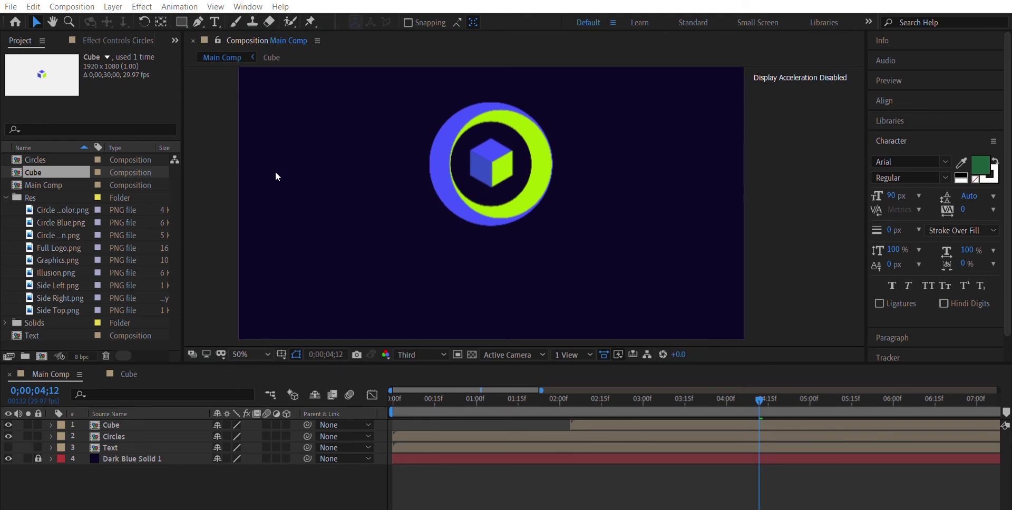
{"action": "key", "text": "shift+slash"}
{"action": "key", "text": "Home"}
{"action": "key", "text": "space"}
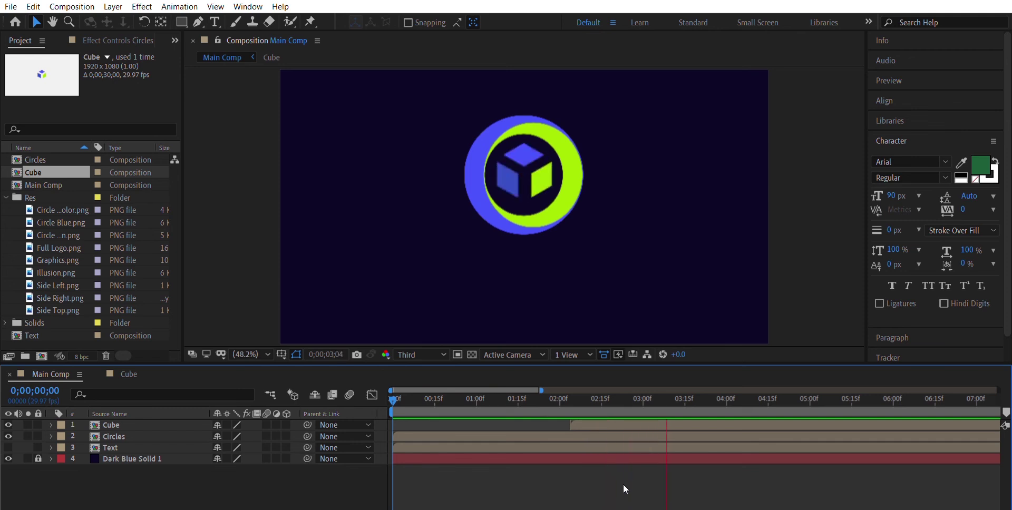
{"action": "key", "text": "space"}
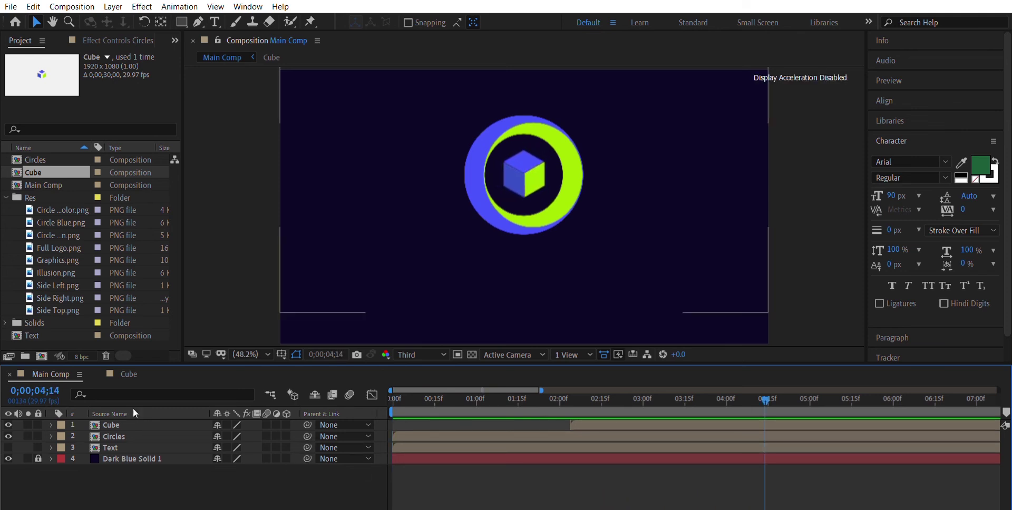
Inside the Cube composition, collapse all layer properties and enable motion blur for Side Left, Side Right and Side Top.
{"action": "left_click", "coordinate": [531, 149]}
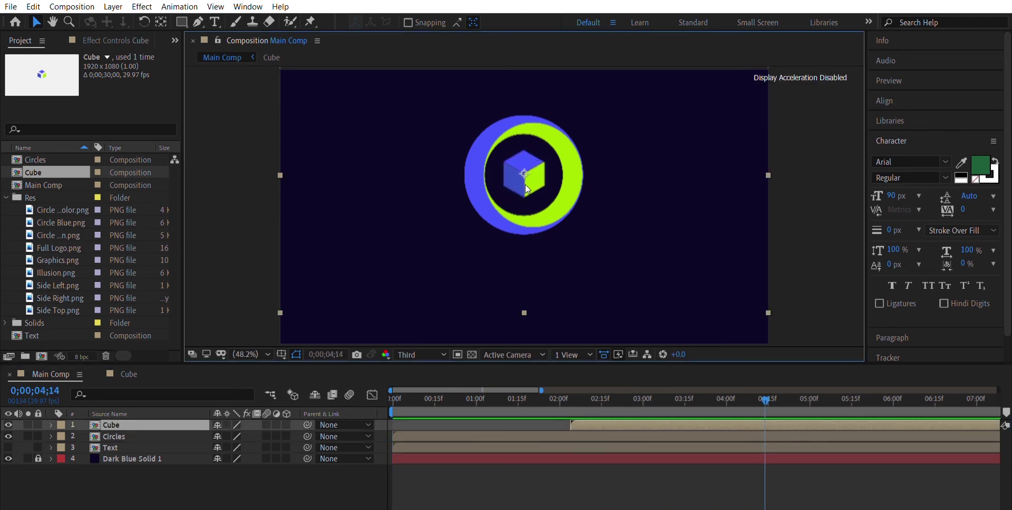
{"action": "double_click", "coordinate": [133, 424]}
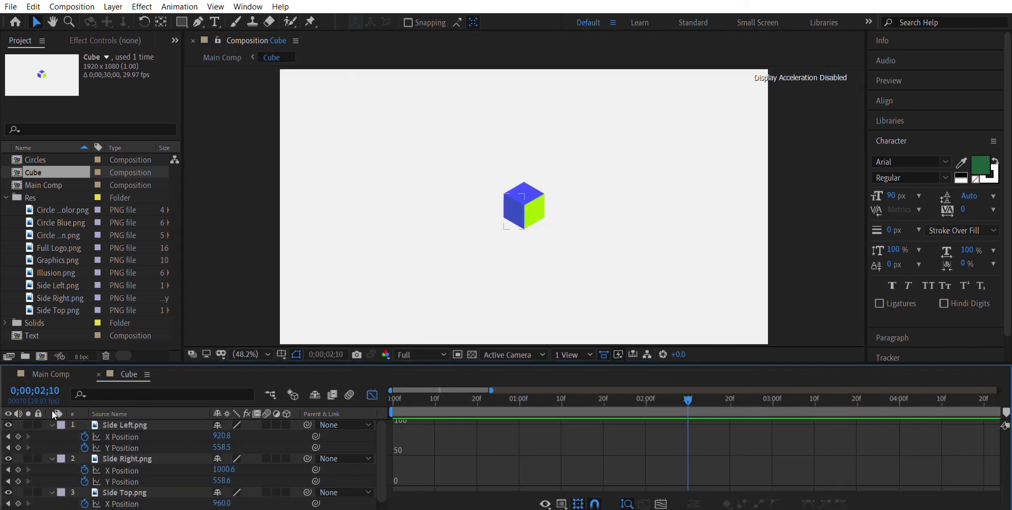
{"action": "left_click", "coordinate": [51, 425]}
{"action": "left_click", "coordinate": [51, 436]}
{"action": "left_click", "coordinate": [52, 447]}
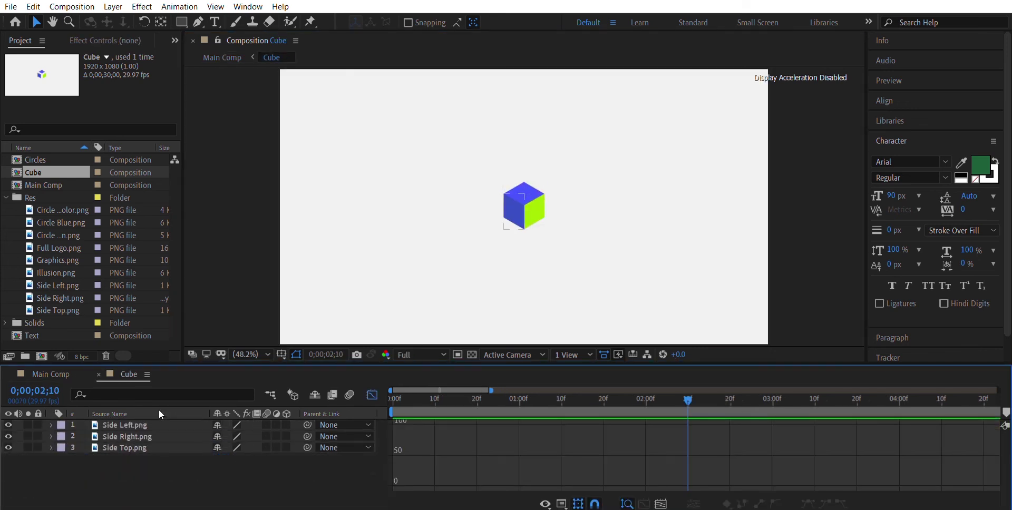
{"action": "left_click", "coordinate": [157, 425]}
{"action": "left_click", "coordinate": [151, 448], "text": "shift"}
{"action": "left_click", "coordinate": [266, 425]}
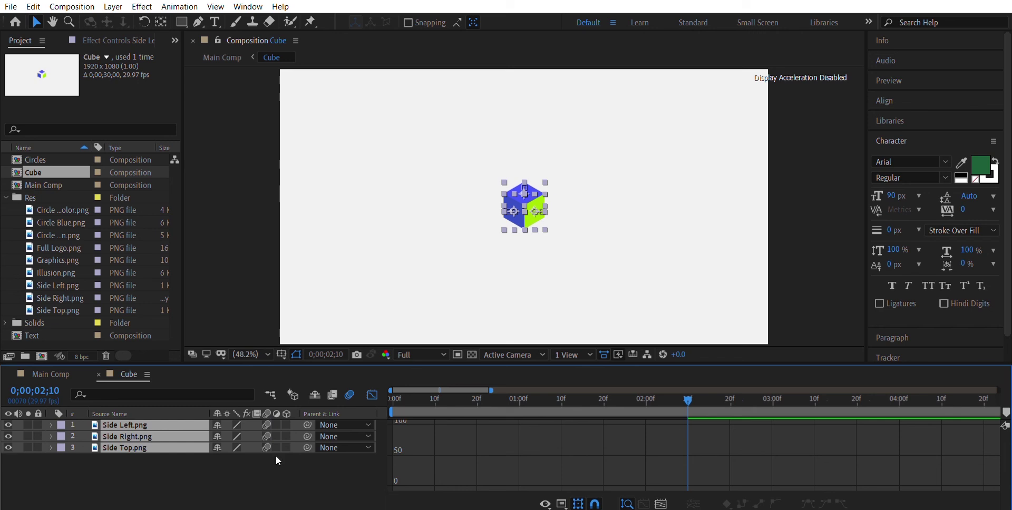
{"action": "left_click", "coordinate": [276, 456]}
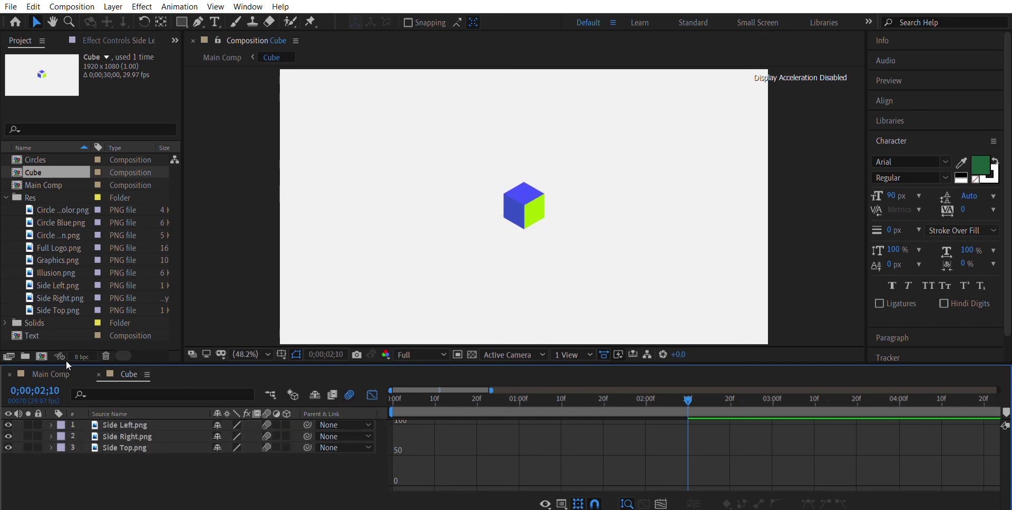
Enable motion blur for the Cube layer and for Main Comp, and preview the cube's motion.
{"action": "left_click", "coordinate": [52, 374]}
{"action": "left_click_drag", "start_coordinate": [510, 389], "coordinate": [663, 388]}
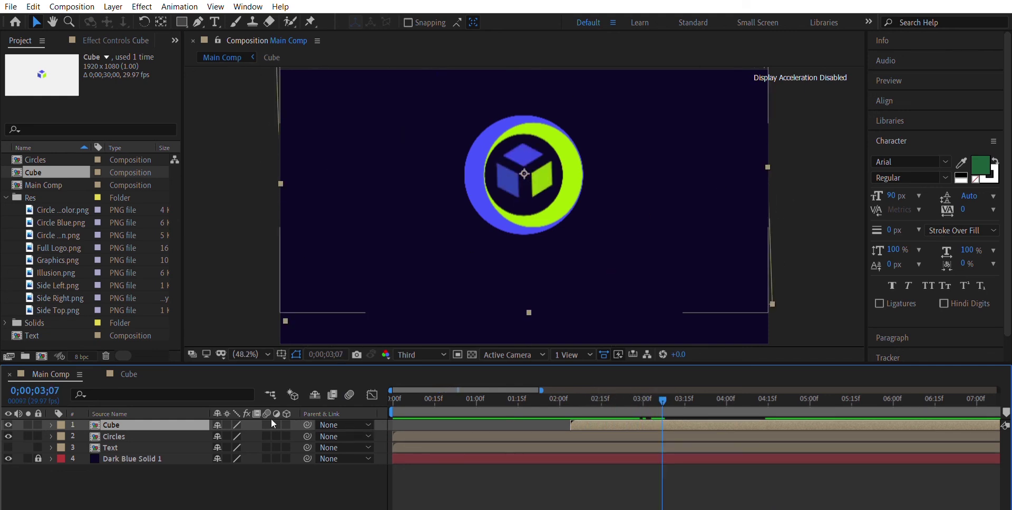
{"action": "left_click_drag", "start_coordinate": [663, 389], "coordinate": [604, 396]}
{"action": "key", "text": "space"}
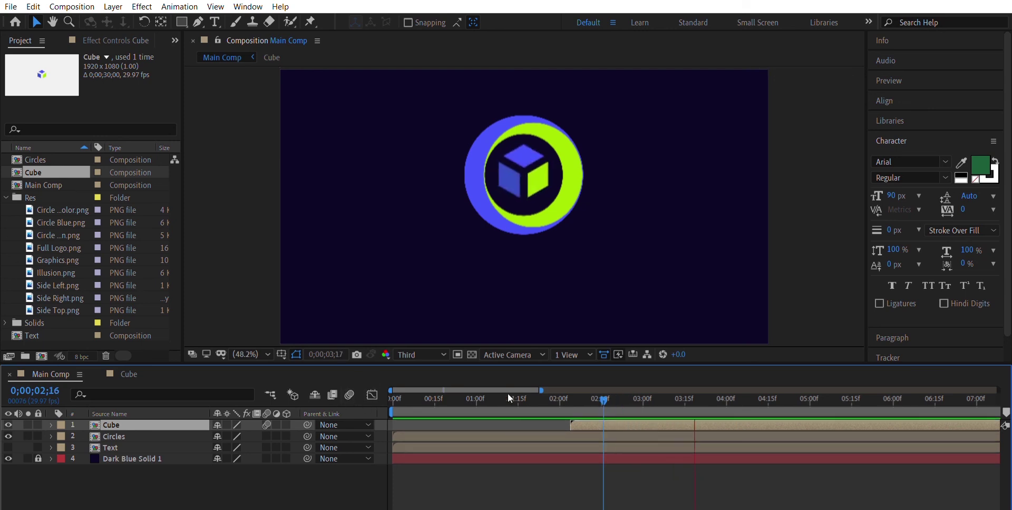
{"action": "left_click", "coordinate": [593, 390]}
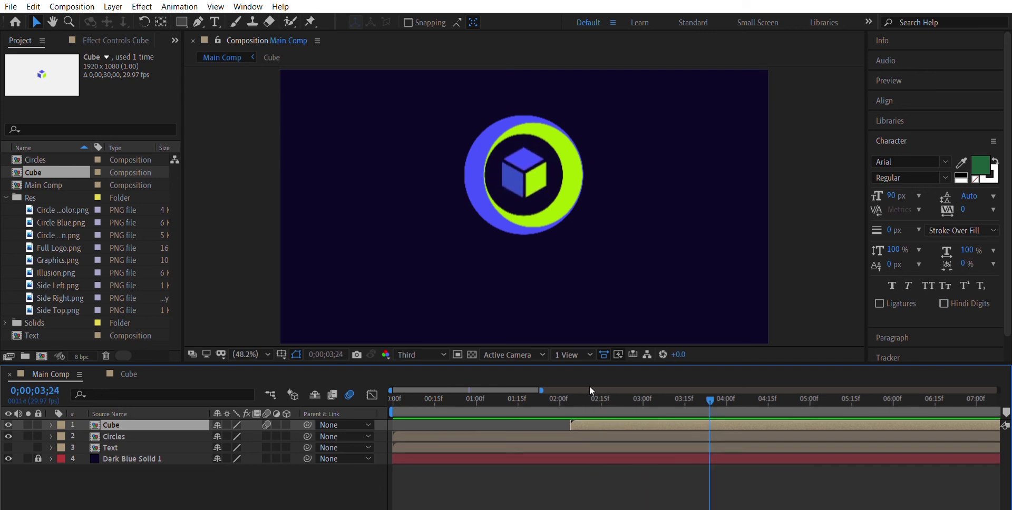
{"action": "left_click", "coordinate": [554, 391]}
{"action": "key", "text": "space"}
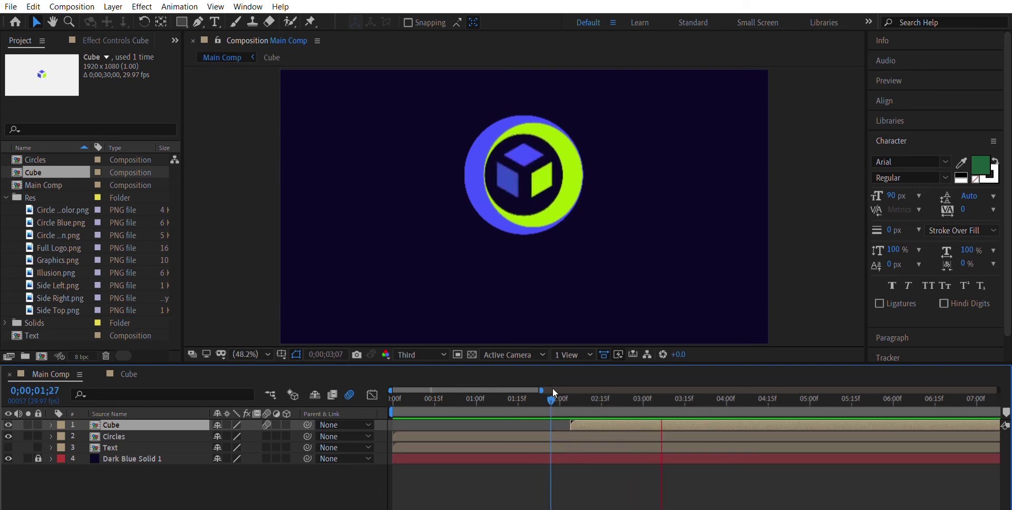
{"action": "key", "text": "space"}
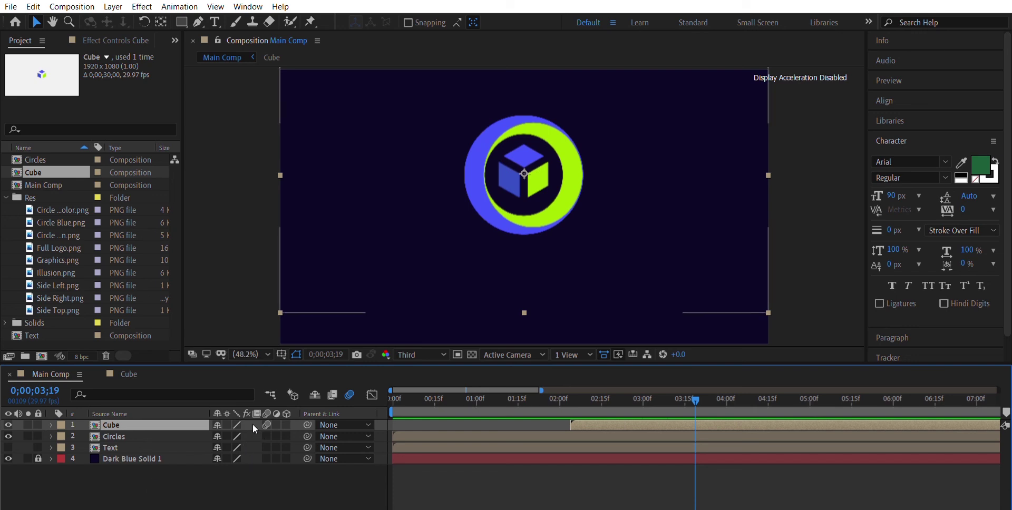
Enable motion blur for the layers inside the Circles composition and for the Circles layer in Main Comp, and preview it.
{"action": "double_click", "coordinate": [118, 425]}
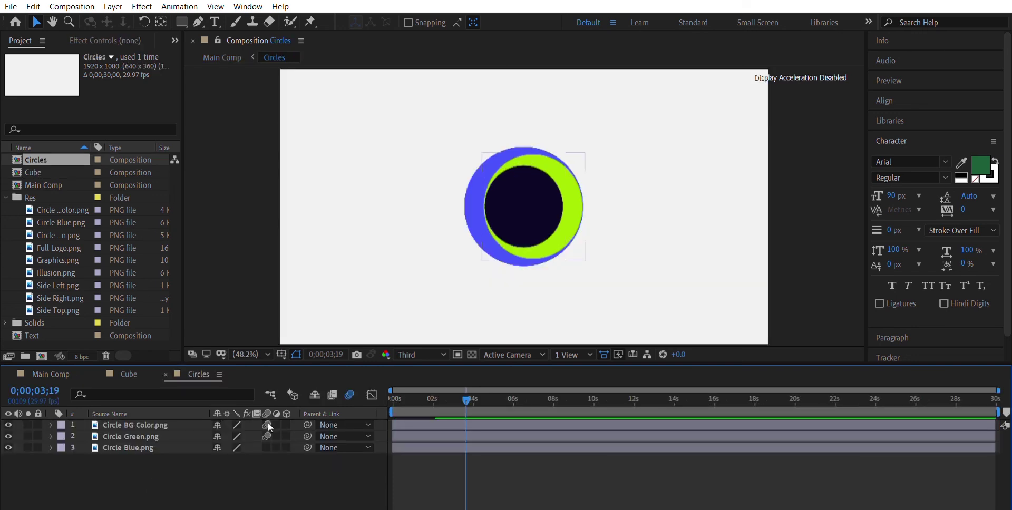
{"action": "left_click", "coordinate": [75, 369]}
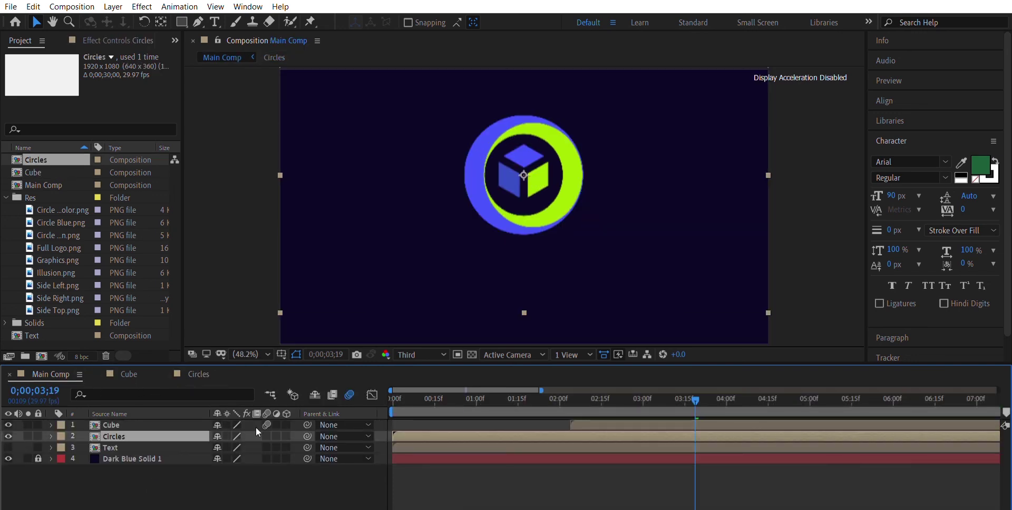
{"action": "left_click_drag", "start_coordinate": [520, 400], "coordinate": [408, 399]}
{"action": "key", "text": "space"}
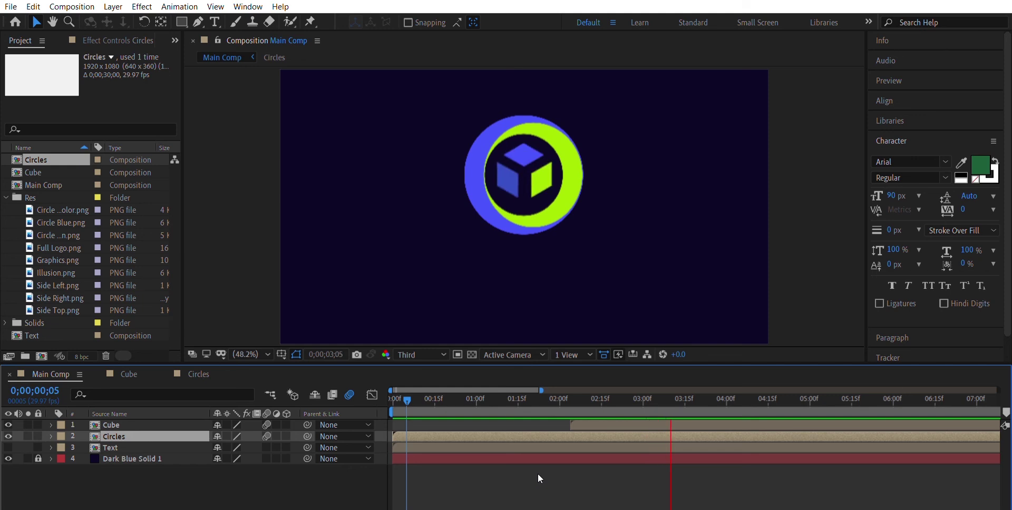
{"action": "mouse_move", "coordinate": [625, 397]}
{"action": "left_mouse_down"}
{"action": "mouse_move", "coordinate": [661, 400]}
{"action": "mouse_move", "coordinate": [638, 404]}
{"action": "left_mouse_up"}
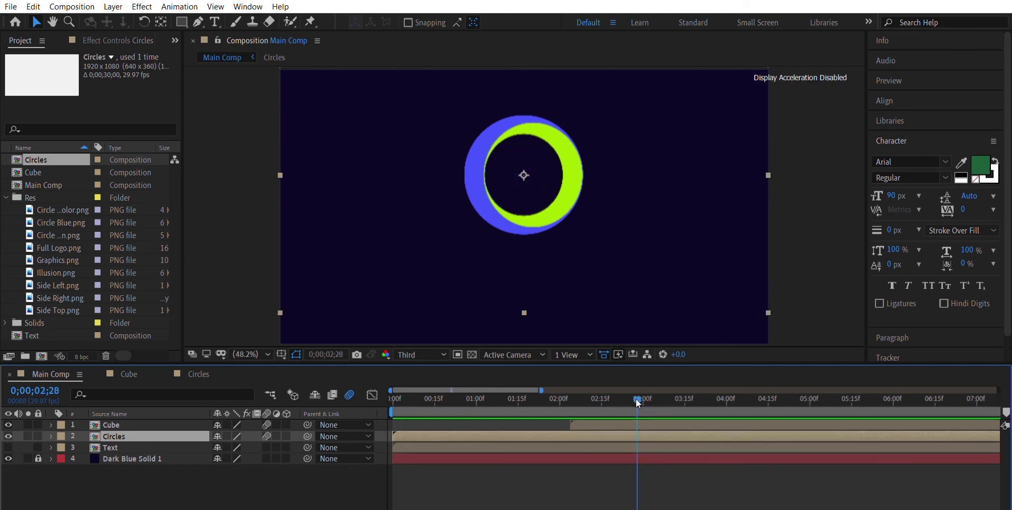
{"action": "key", "text": "space"}
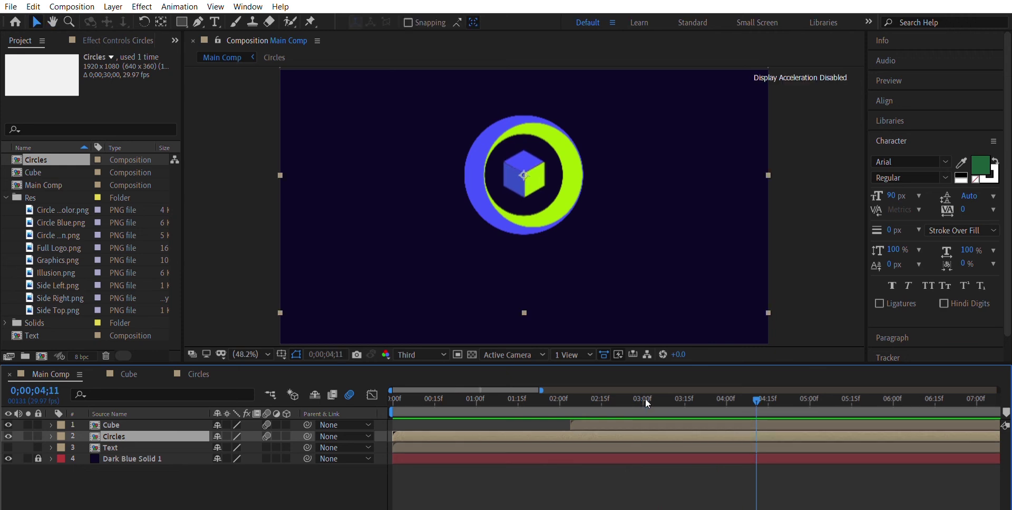
Make the Text layer visible, move it below the frame to 960, 808 and keyframe its Position at 0;00;03;16.
{"action": "left_click", "coordinate": [148, 425], "text": "ctrl"}
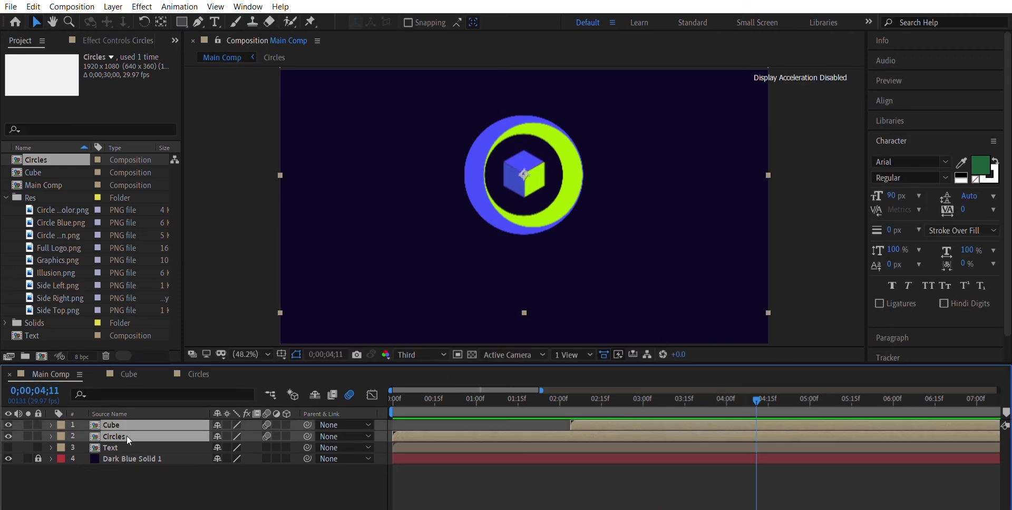
{"action": "key", "text": "ctrl+Down"}
{"action": "left_click_drag", "start_coordinate": [551, 296], "coordinate": [533, 271]}
{"action": "left_click_drag", "start_coordinate": [723, 388], "coordinate": [687, 385]}
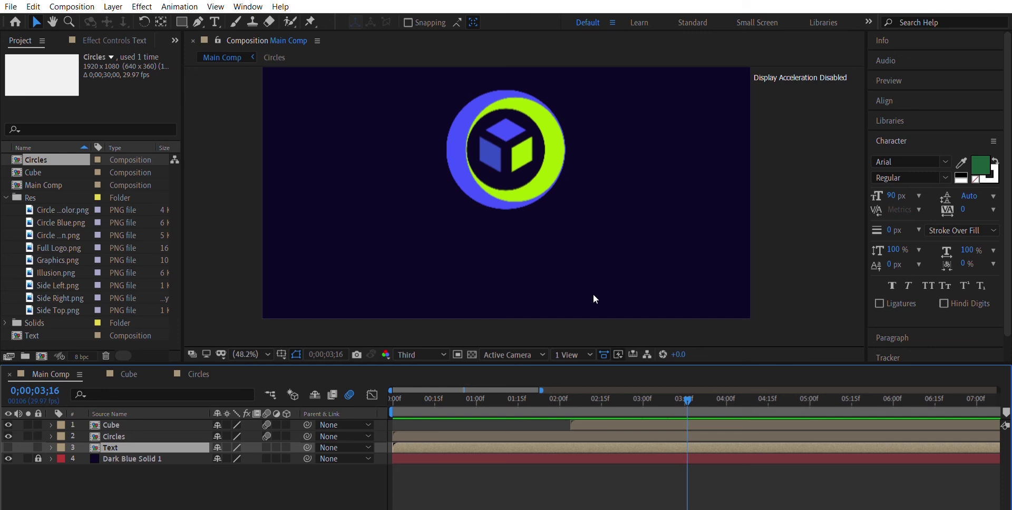
{"action": "key", "text": "comma"}
{"action": "key", "text": "comma"}
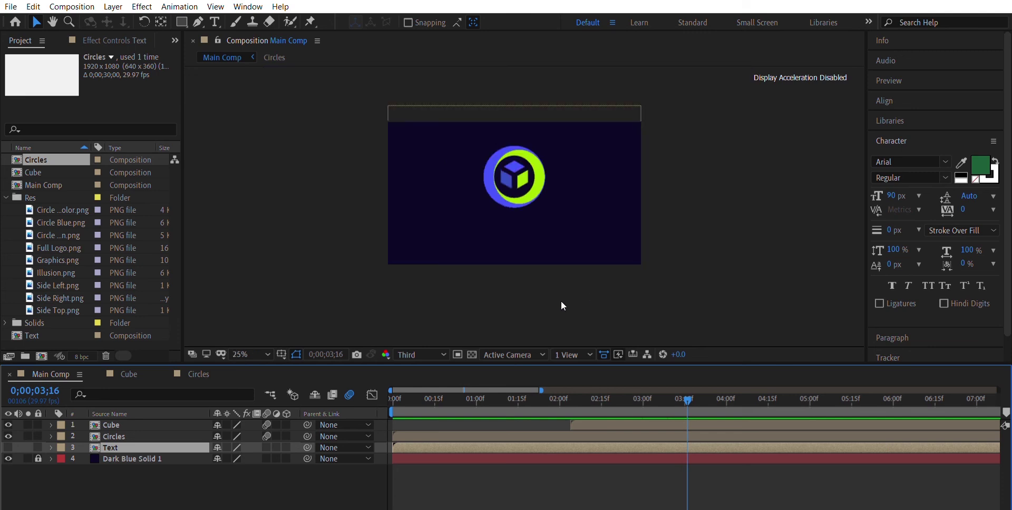
{"action": "left_click", "coordinate": [8, 448]}
{"action": "left_click", "coordinate": [514, 248]}
{"action": "left_click_drag", "start_coordinate": [514, 247], "coordinate": [512, 274]}
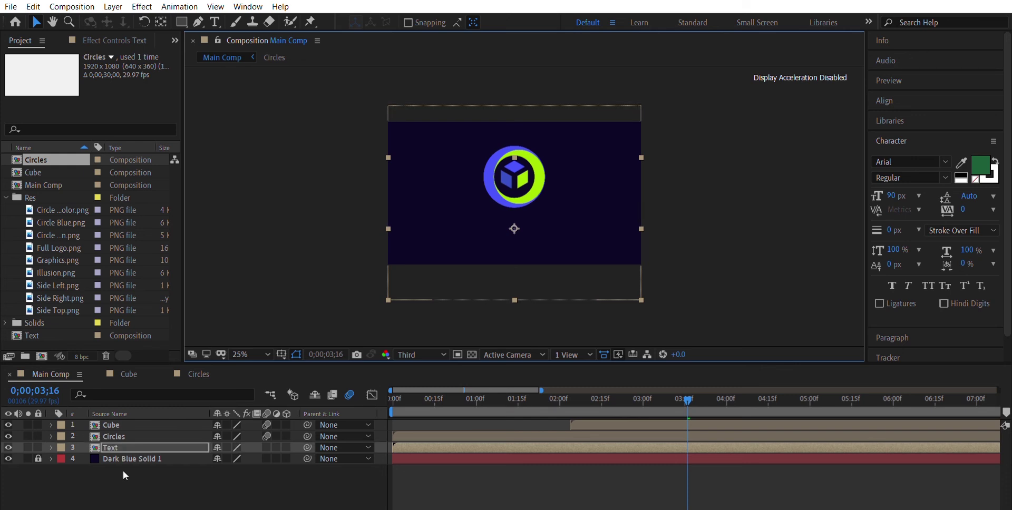
{"action": "key", "text": "alt+shift+p"}
At 0;00;04;04, raise the text under the logo to Position 960, 496, and preview the rise.
{"action": "left_click", "coordinate": [693, 382]}
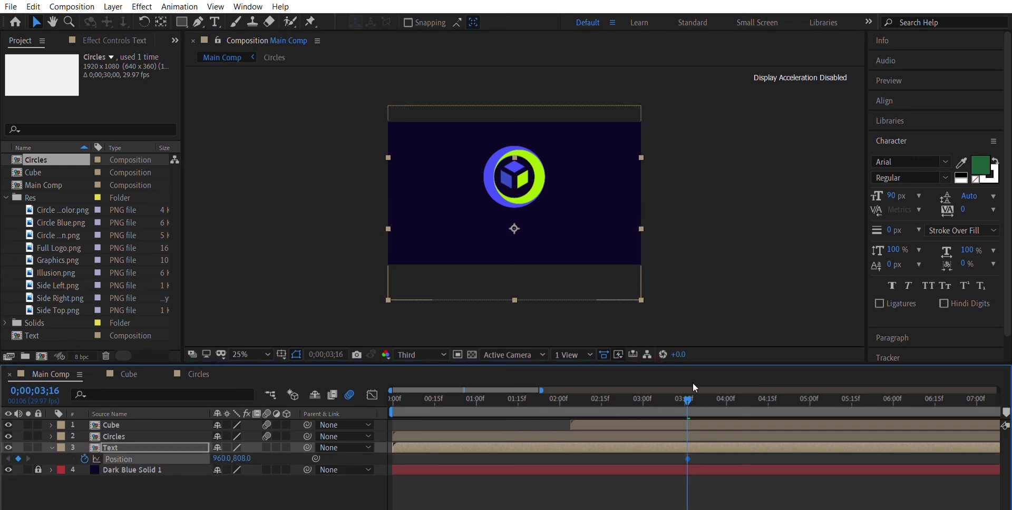
{"action": "left_click_drag", "start_coordinate": [692, 386], "coordinate": [741, 381]}
{"action": "left_click_drag", "start_coordinate": [556, 277], "coordinate": [557, 234]}
{"action": "scroll", "coordinate": [502, 207], "scroll_direction": "up", "scroll_amount": 2}
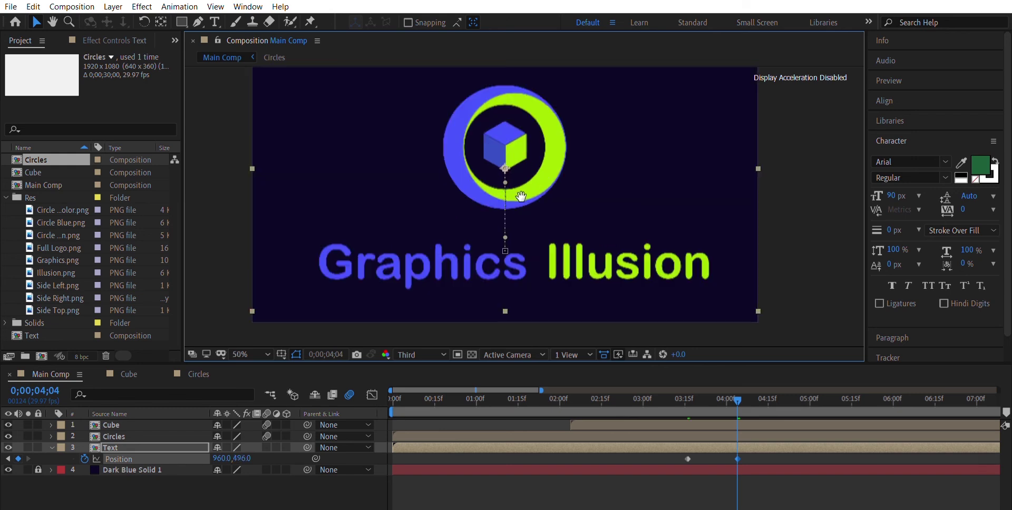
{"action": "left_click_drag", "start_coordinate": [738, 399], "coordinate": [658, 397]}
{"action": "key", "text": "space"}
{"action": "key", "text": "space"}
Open the Graph Editor, separate the Text layer's Position into X and Y dimensions, and display the Y Position curve.
{"action": "left_click", "coordinate": [372, 394]}
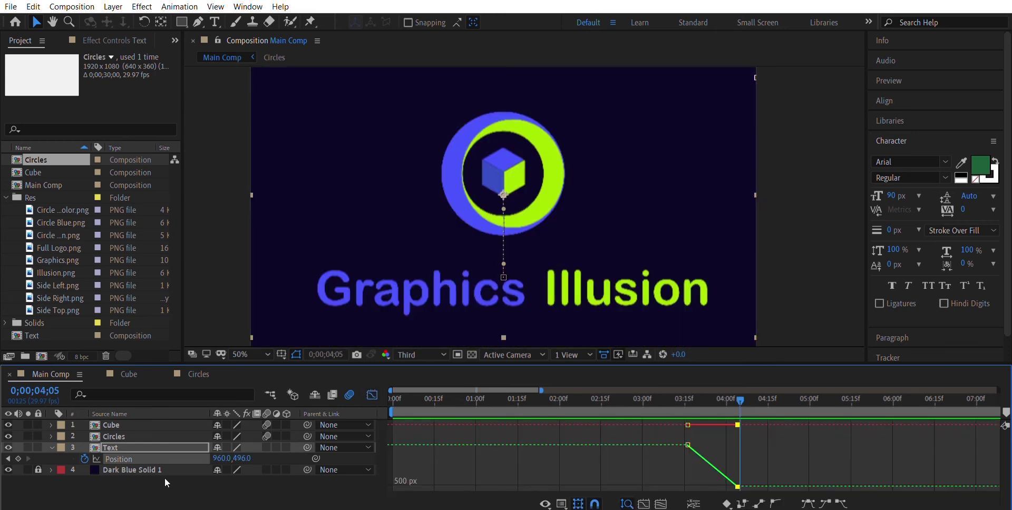
{"action": "left_click", "coordinate": [130, 457]}
{"action": "left_click", "coordinate": [786, 450]}
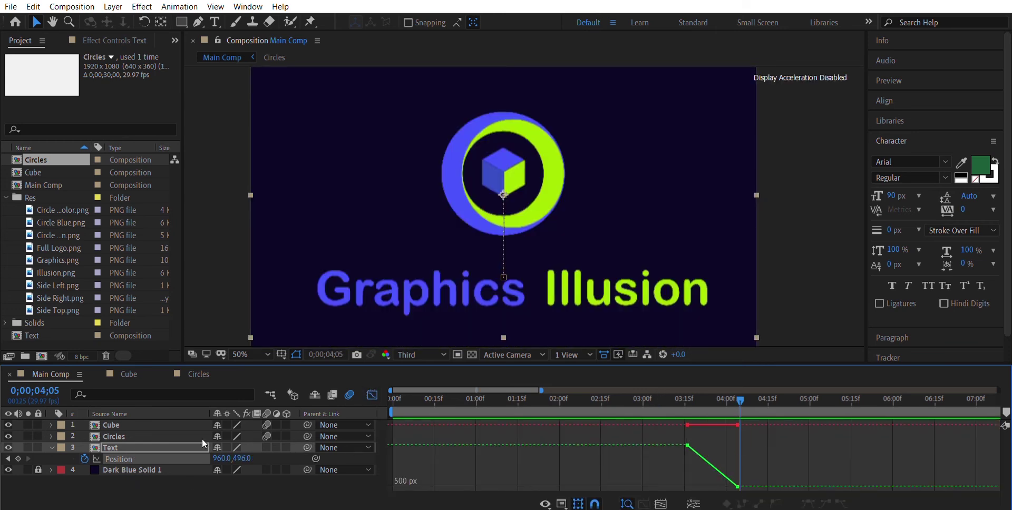
{"action": "left_click", "coordinate": [144, 447]}
{"action": "left_click", "coordinate": [204, 283]}
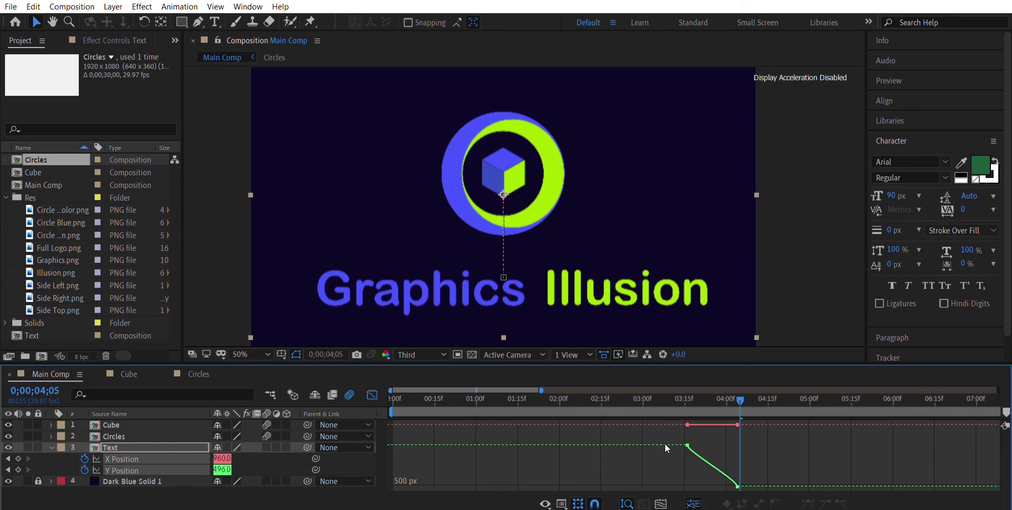
{"action": "left_click", "coordinate": [274, 463]}
{"action": "left_click", "coordinate": [142, 471]}
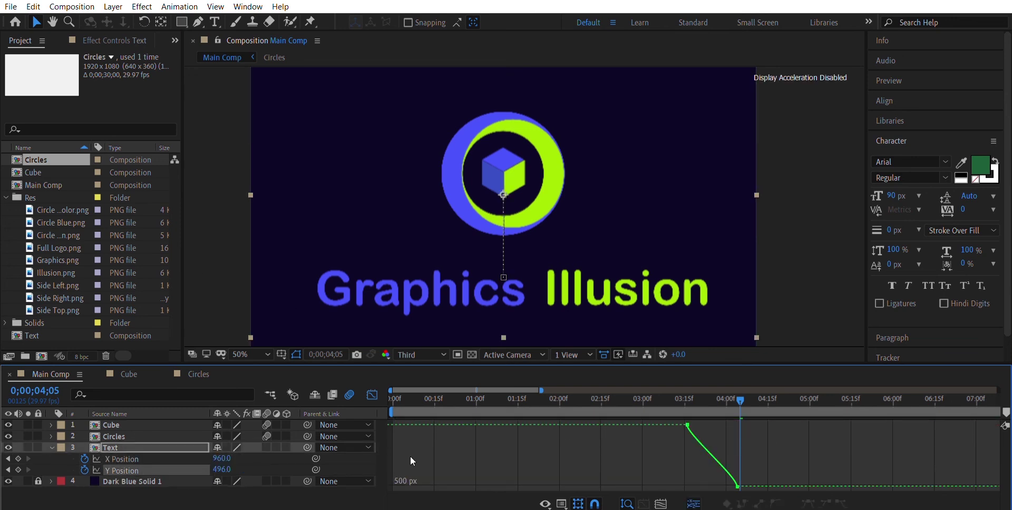
Apply Easy Ease to both Y Position keyframes and lengthen their handles into a steep S-curve with a long ease-in.
{"action": "left_click", "coordinate": [687, 423]}
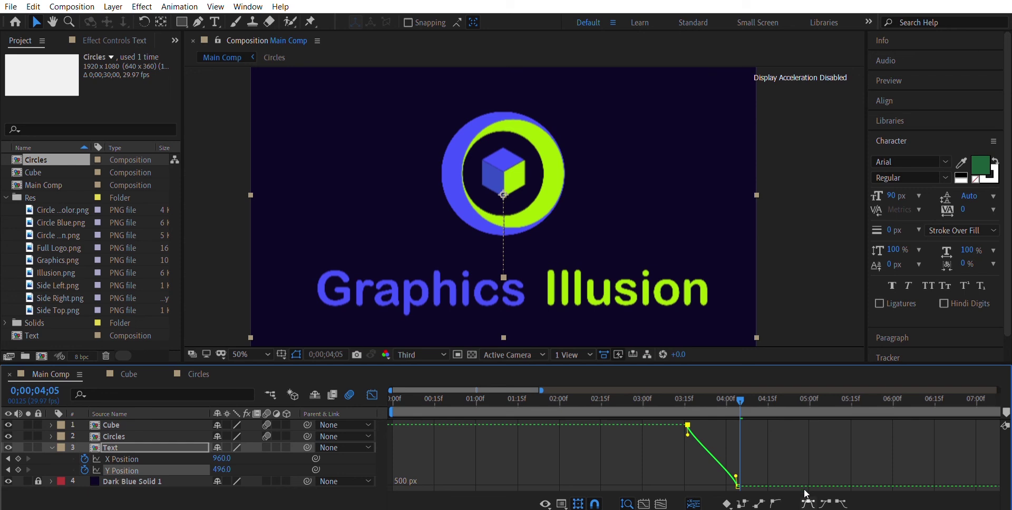
{"action": "left_click", "coordinate": [808, 504]}
{"action": "key", "text": "equal"}
{"action": "key", "text": "equal"}
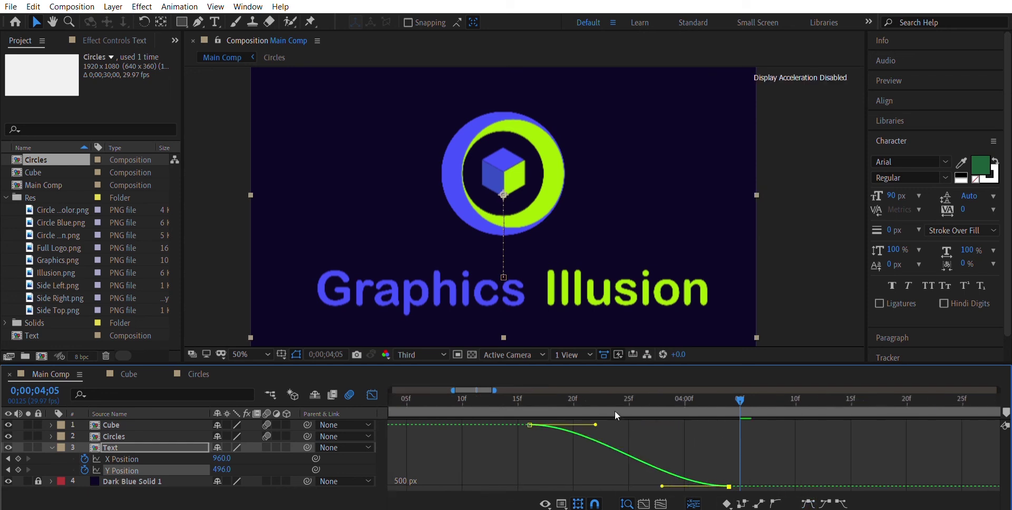
{"action": "left_click_drag", "start_coordinate": [663, 487], "coordinate": [529, 476]}
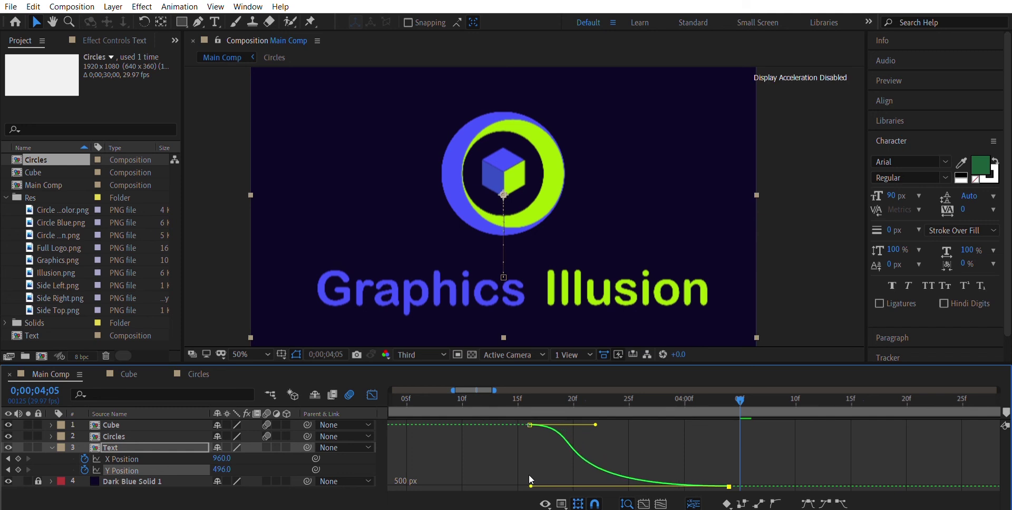
{"action": "left_click_drag", "start_coordinate": [596, 425], "coordinate": [631, 425]}
Preview the eased text rise, starting shortly before its first keyframe and again from about 0;00;02;28.
{"action": "left_click", "coordinate": [573, 399]}
{"action": "left_click", "coordinate": [494, 398]}
{"action": "key", "text": "space"}
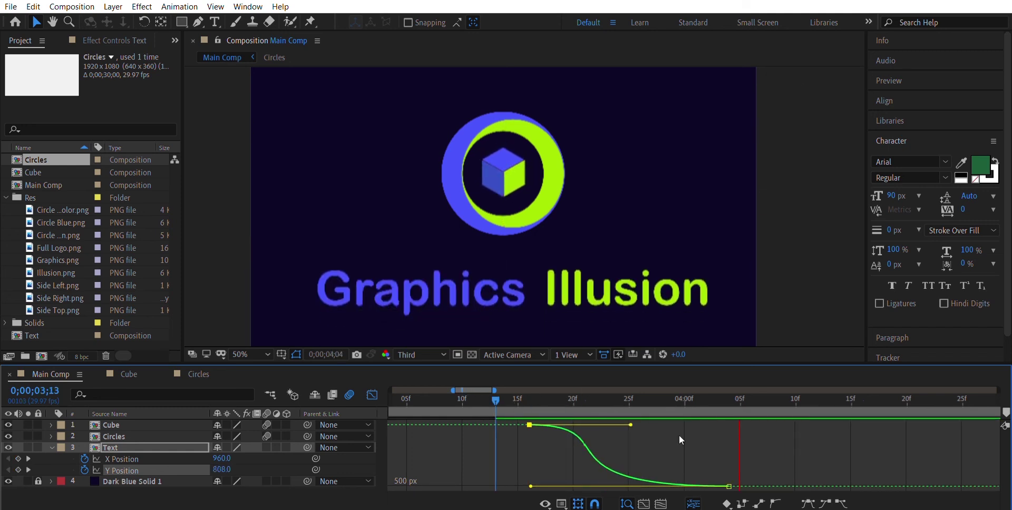
{"action": "left_click_drag", "start_coordinate": [519, 399], "coordinate": [385, 399]}
{"action": "key", "text": "space"}
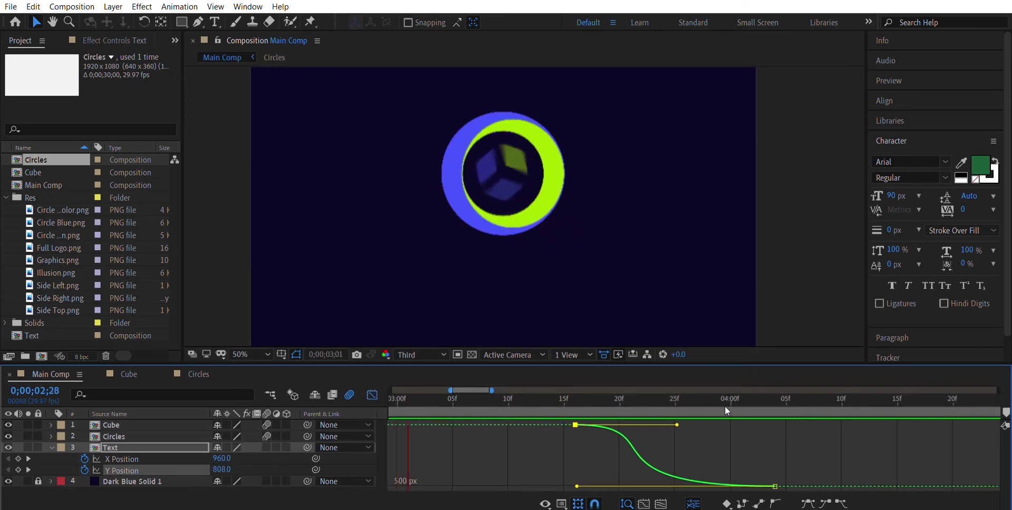
{"action": "key", "text": "space"}
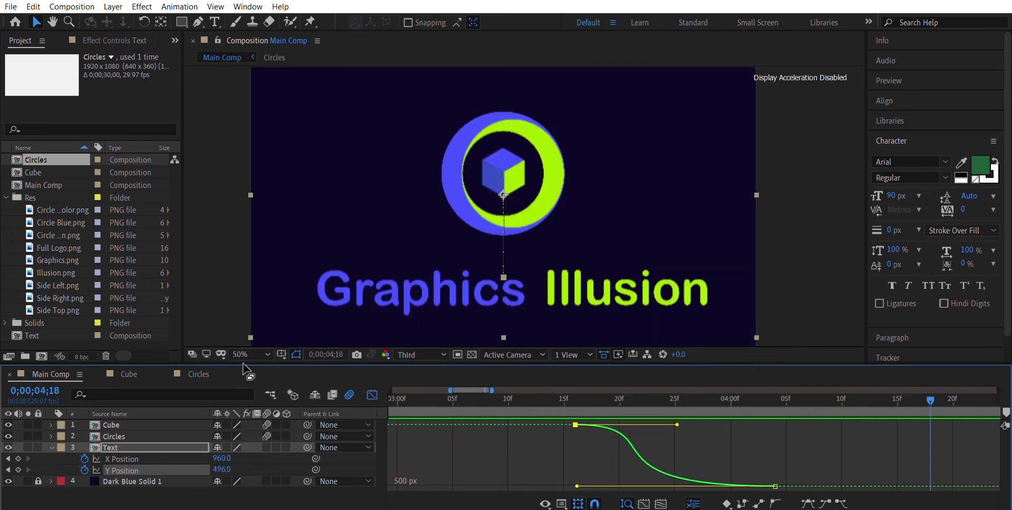
Fit the composition in the viewer, collapse the Text layer's properties and close the Graph Editor.
{"action": "key", "text": "shift+/"}
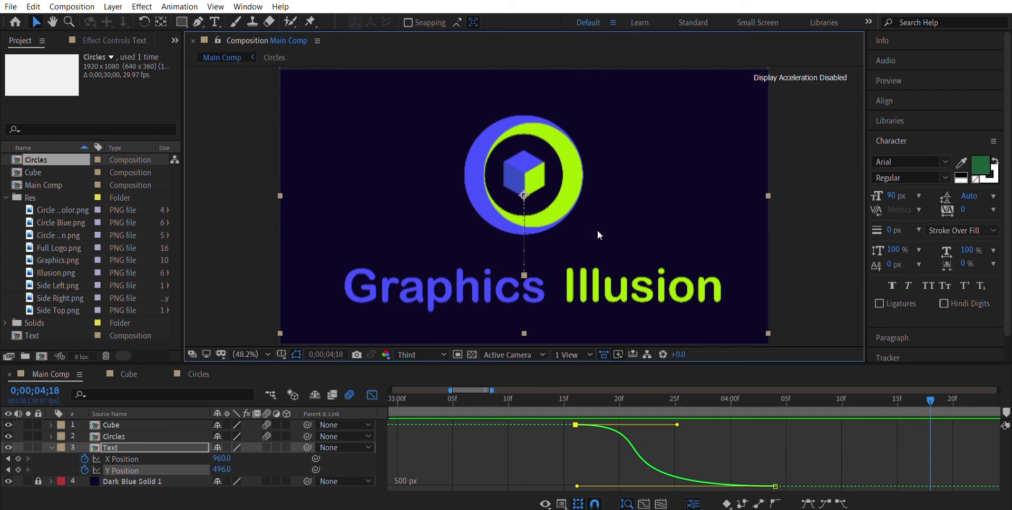
{"action": "left_click", "coordinate": [787, 242]}
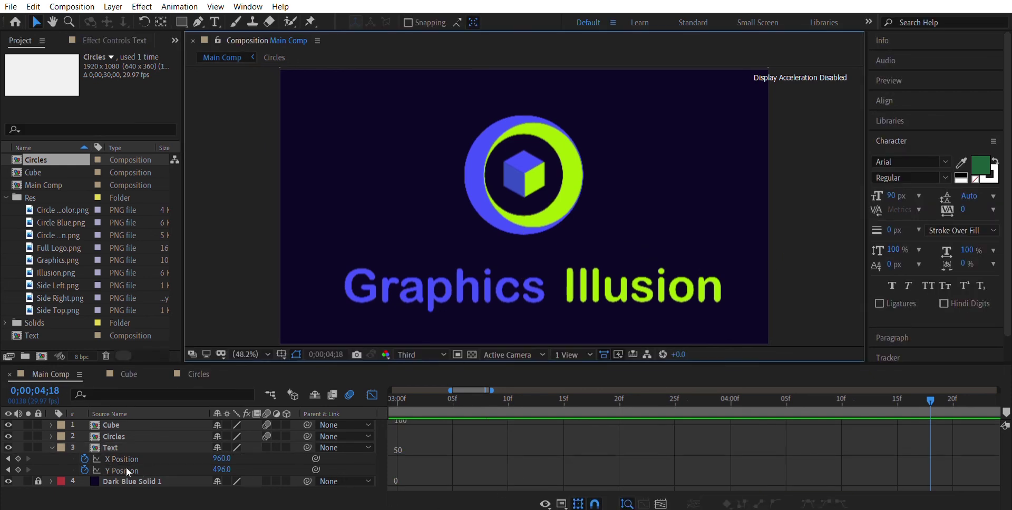
{"action": "left_click", "coordinate": [51, 448]}
{"action": "left_click_drag", "start_coordinate": [452, 401], "coordinate": [224, 422]}
{"action": "key", "text": "minus"}
{"action": "key", "text": "minus"}
{"action": "key", "text": "minus"}
{"action": "key", "text": "minus"}
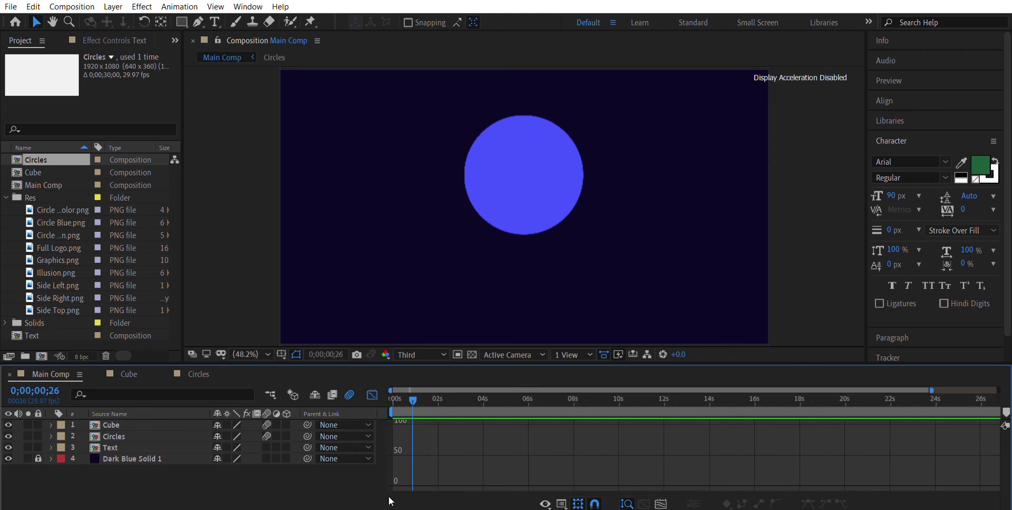
{"action": "left_click", "coordinate": [372, 395]}
Preview the whole Main Comp logo animation from the beginning.
{"action": "key", "text": "minus"}
{"action": "key", "text": "space"}
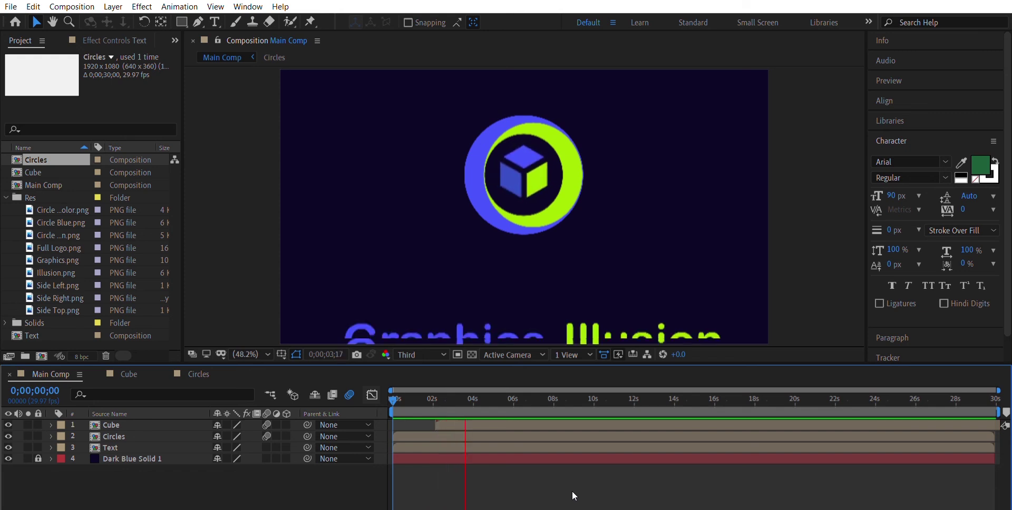
{"action": "left_click_drag", "start_coordinate": [481, 399], "coordinate": [382, 392]}
{"action": "key", "text": "Home"}
{"action": "key", "text": "space"}
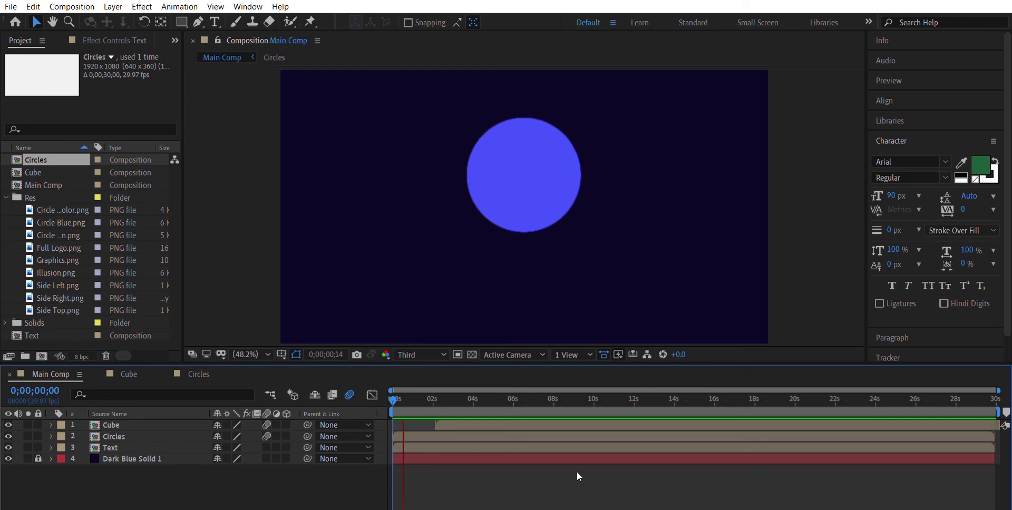